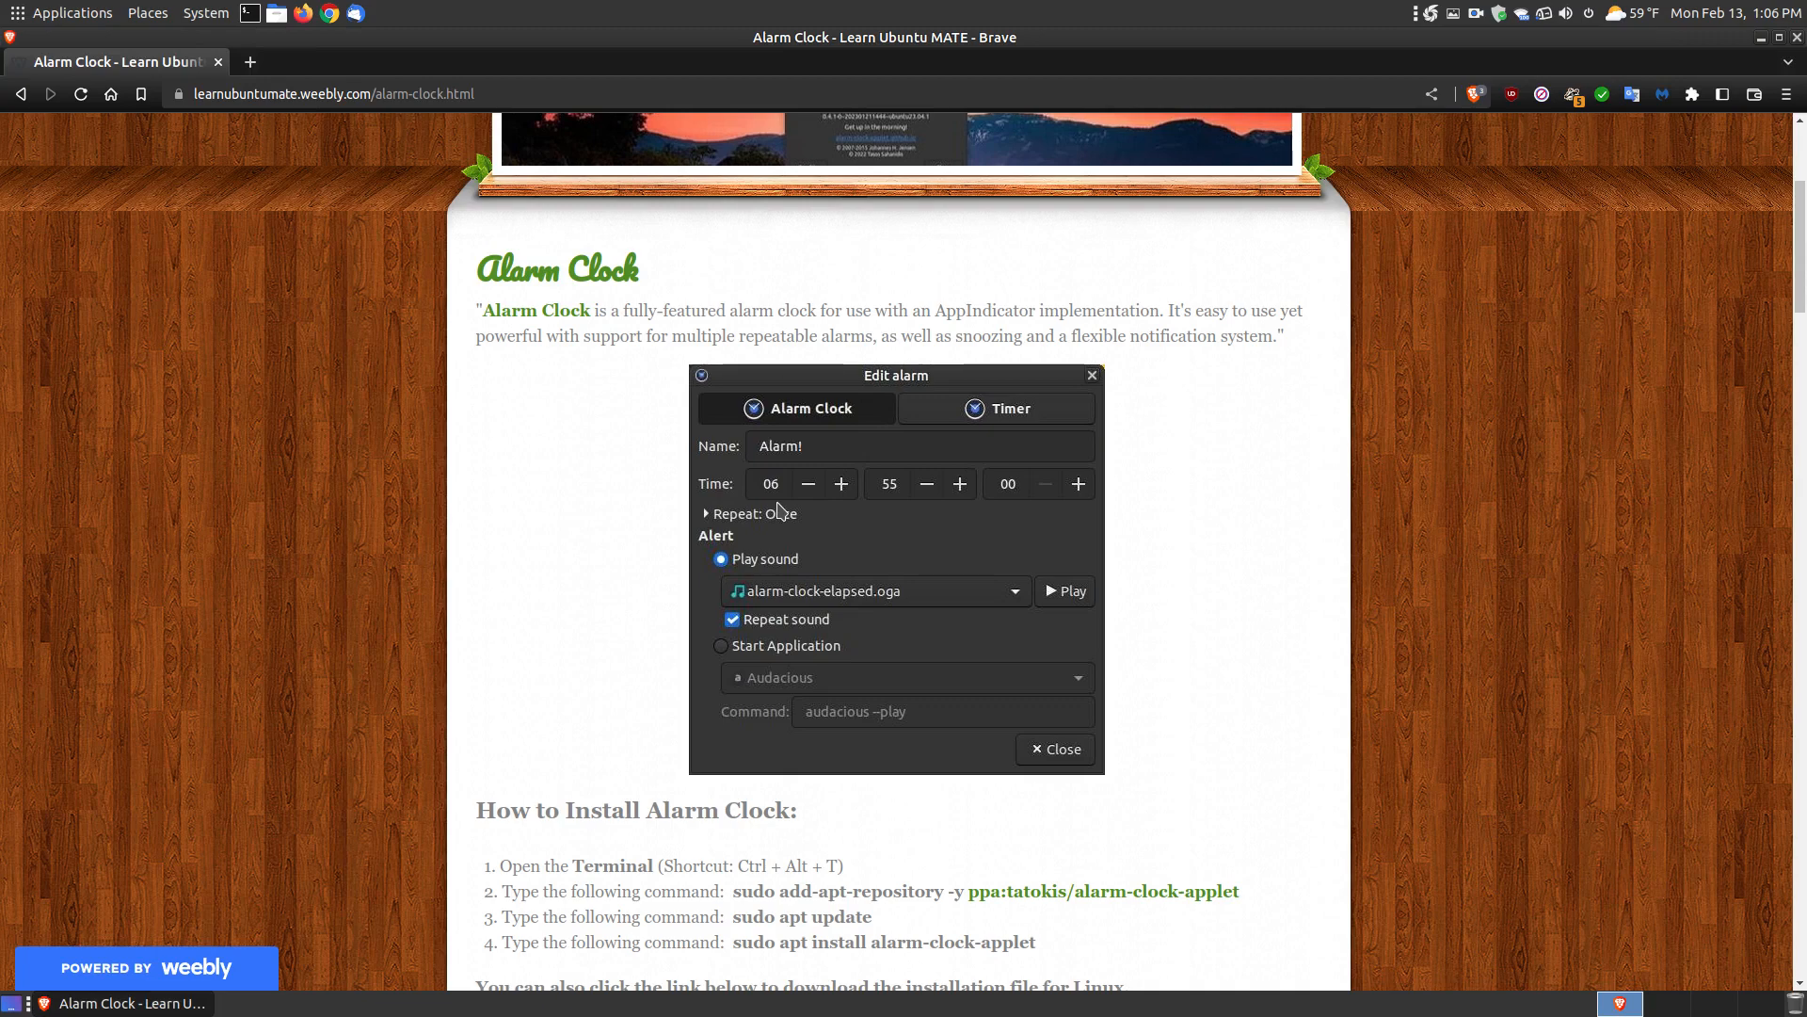
Step: Read the Alarm Clock introduction and its terminal installation commands on the Learn Ubuntu MATE page
{"action": "scroll", "coordinate": [1384, 749], "scroll_direction": "down", "scroll_amount": 5}
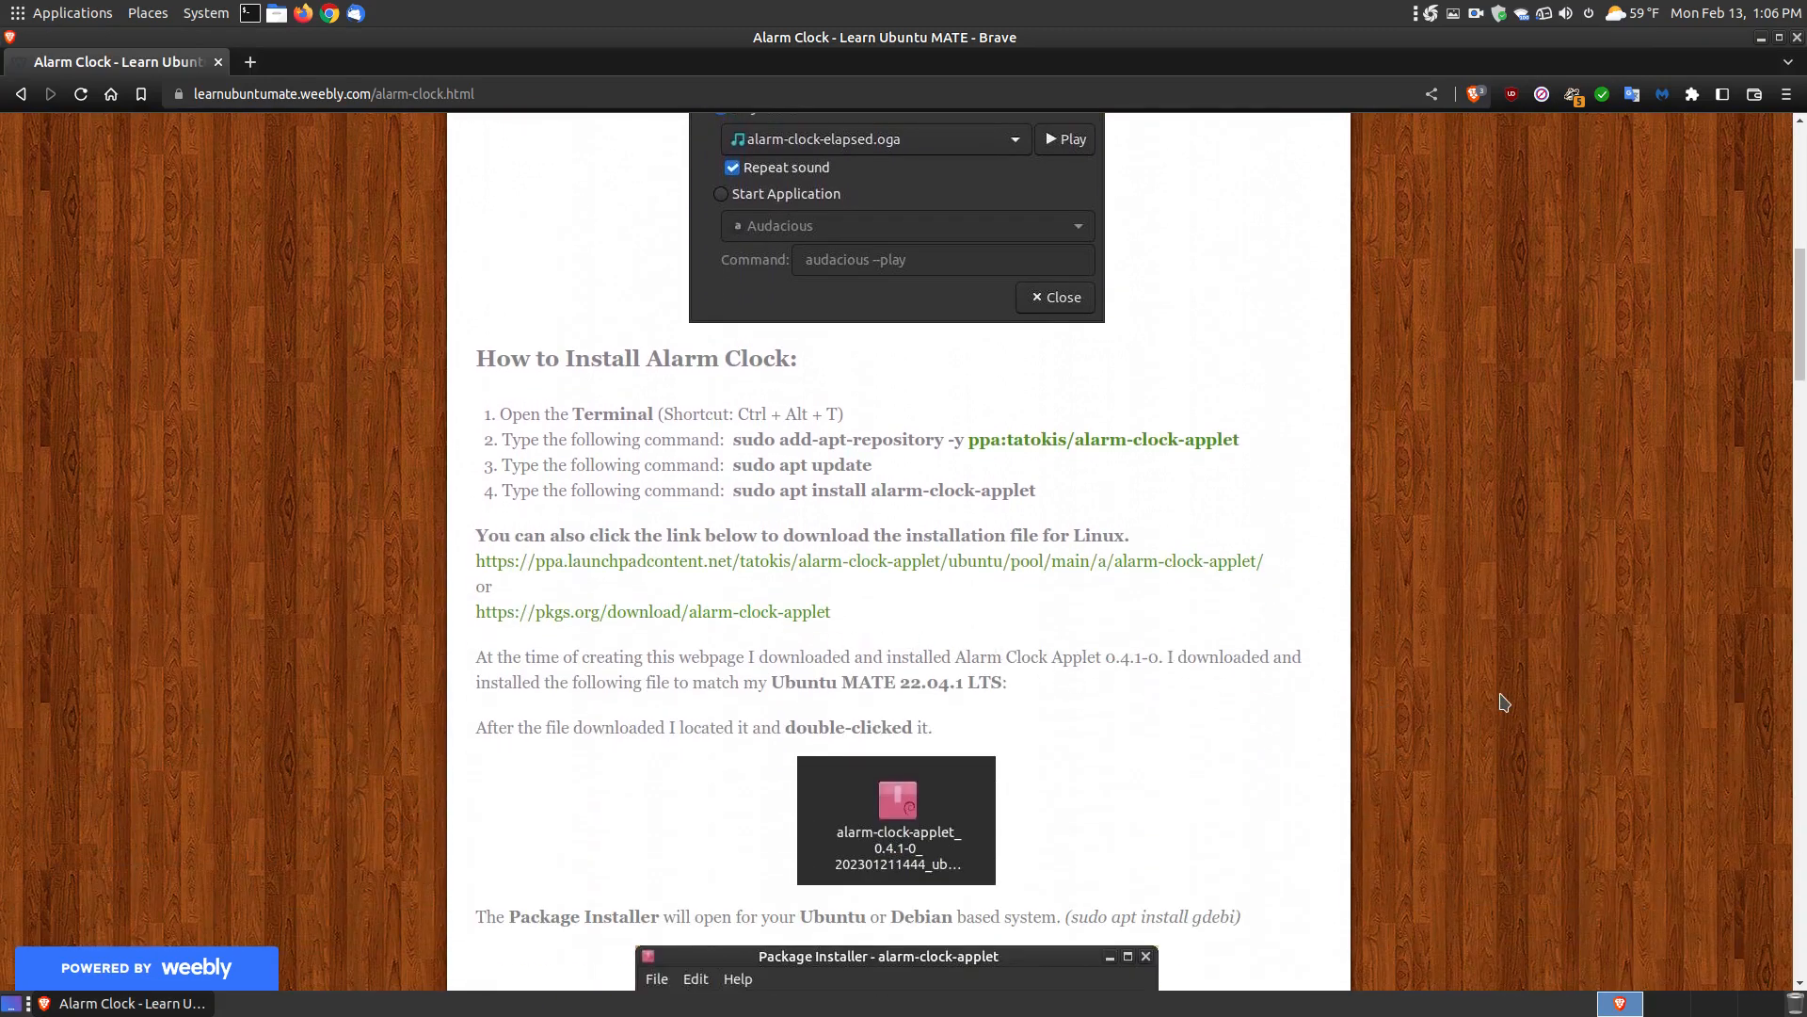
{"action": "scroll", "coordinate": [1503, 702], "scroll_direction": "up", "scroll_amount": 6}
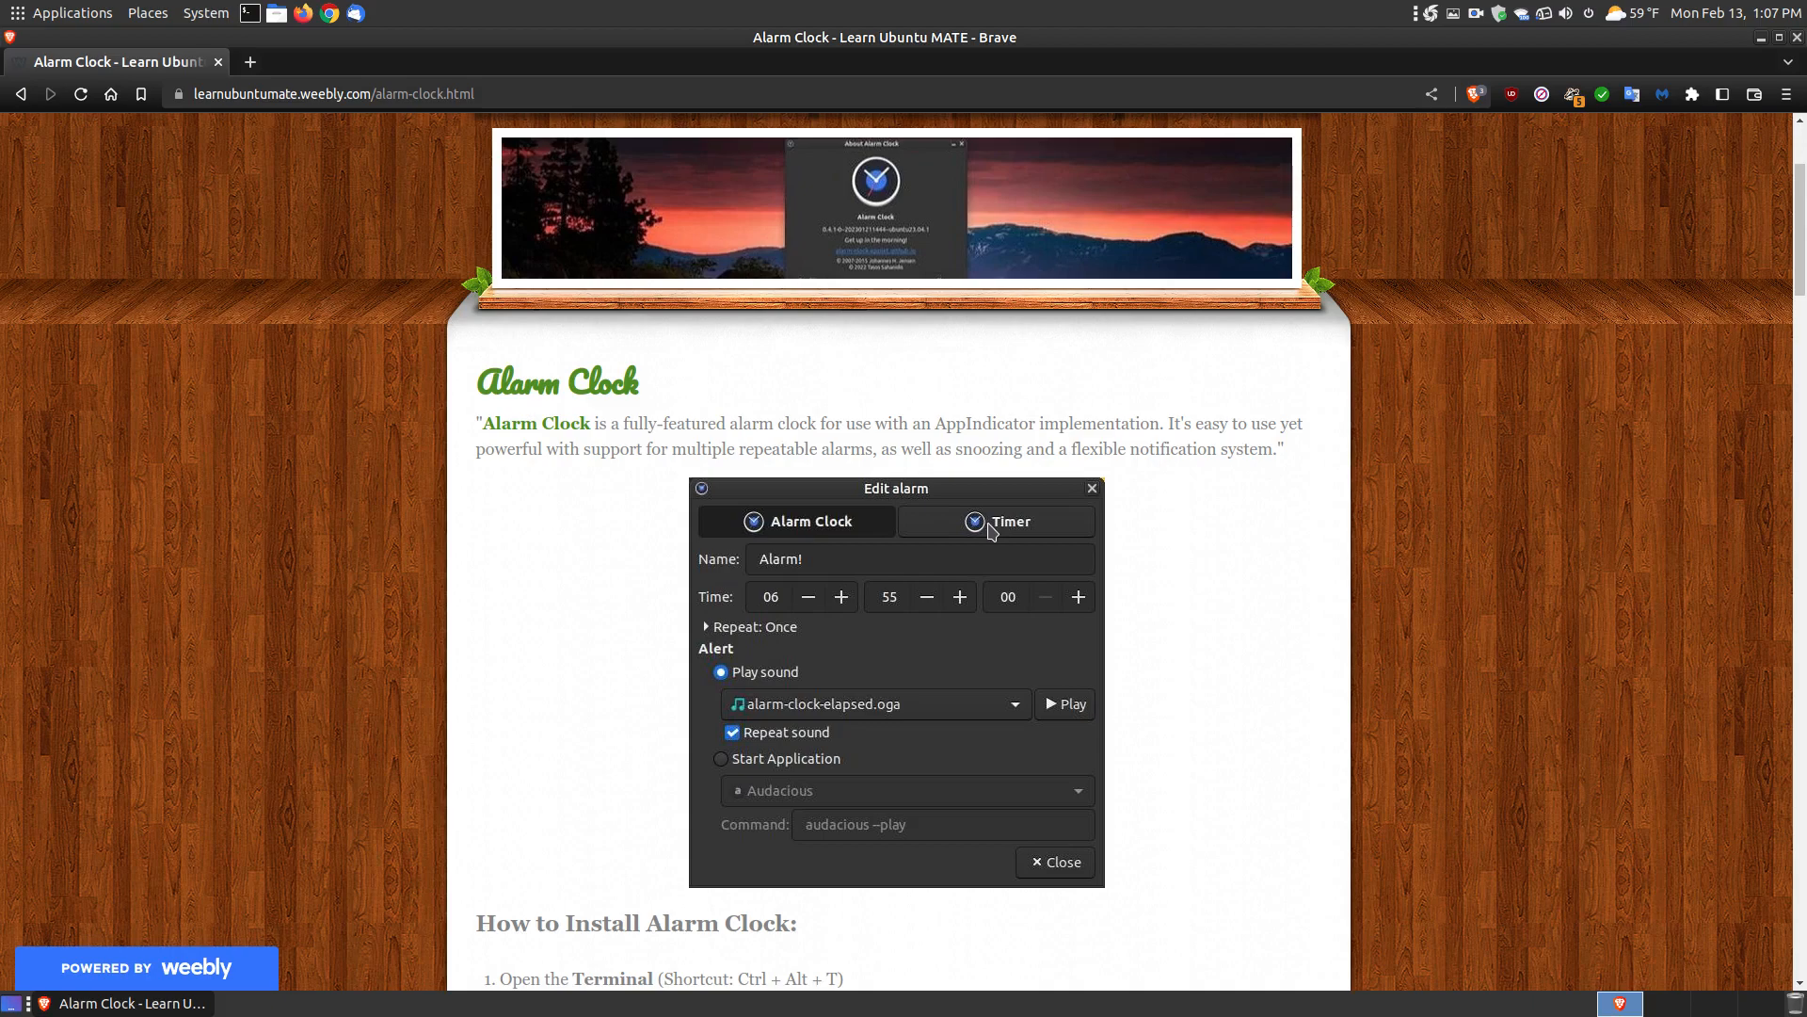
{"action": "scroll", "coordinate": [674, 578], "scroll_direction": "down", "scroll_amount": 5}
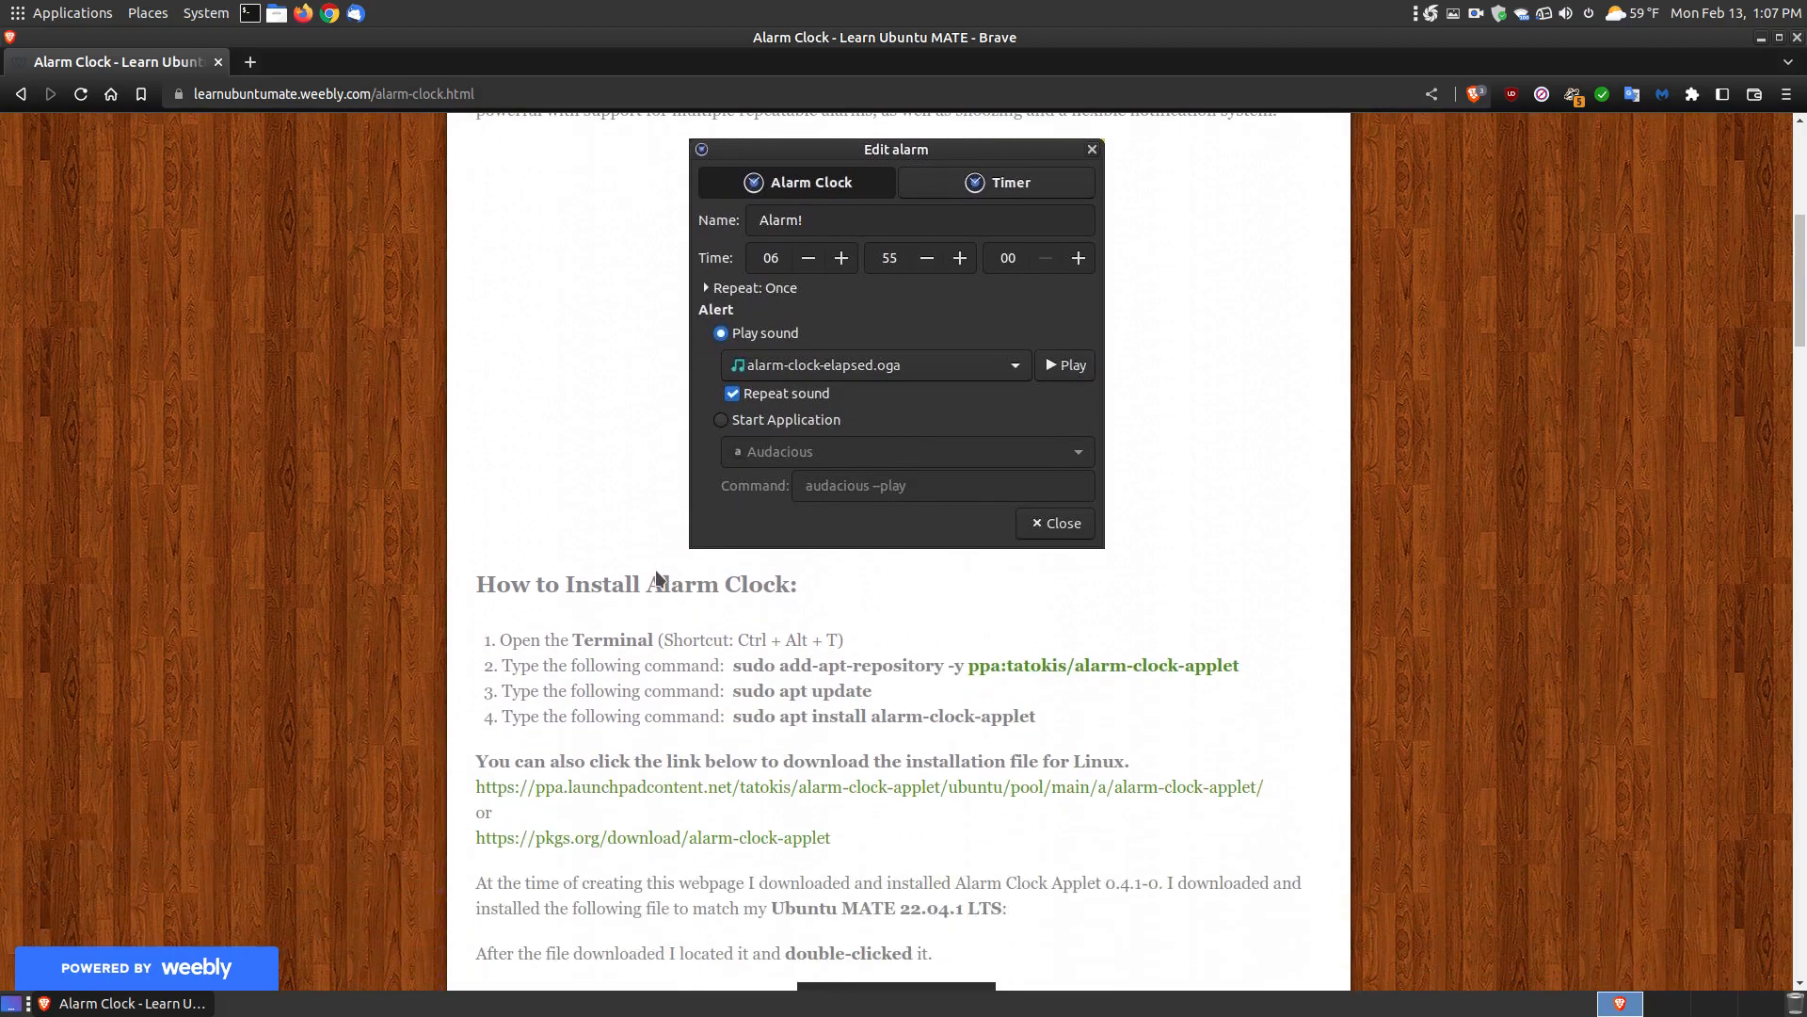
{"action": "scroll", "coordinate": [657, 578], "scroll_direction": "down", "scroll_amount": 5}
{"action": "scroll", "coordinate": [657, 578], "scroll_direction": "up", "scroll_amount": 8}
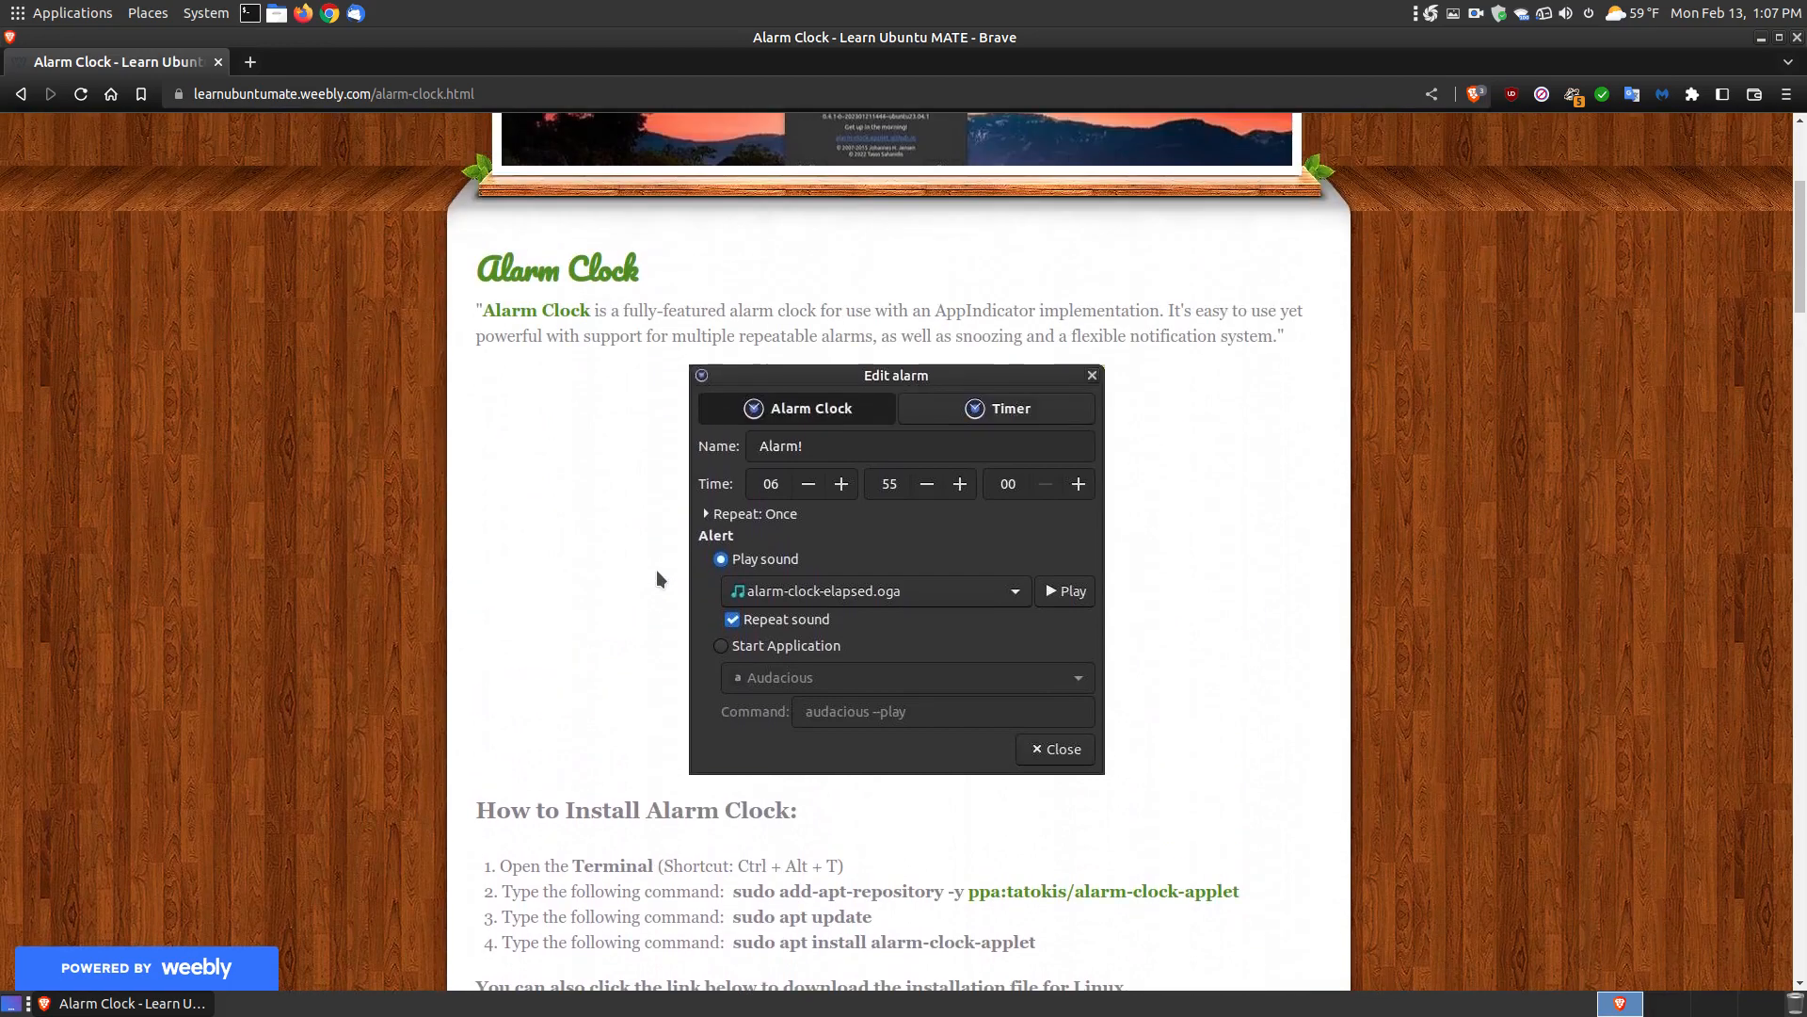
{"action": "scroll", "coordinate": [657, 572], "scroll_direction": "down", "scroll_amount": 3}
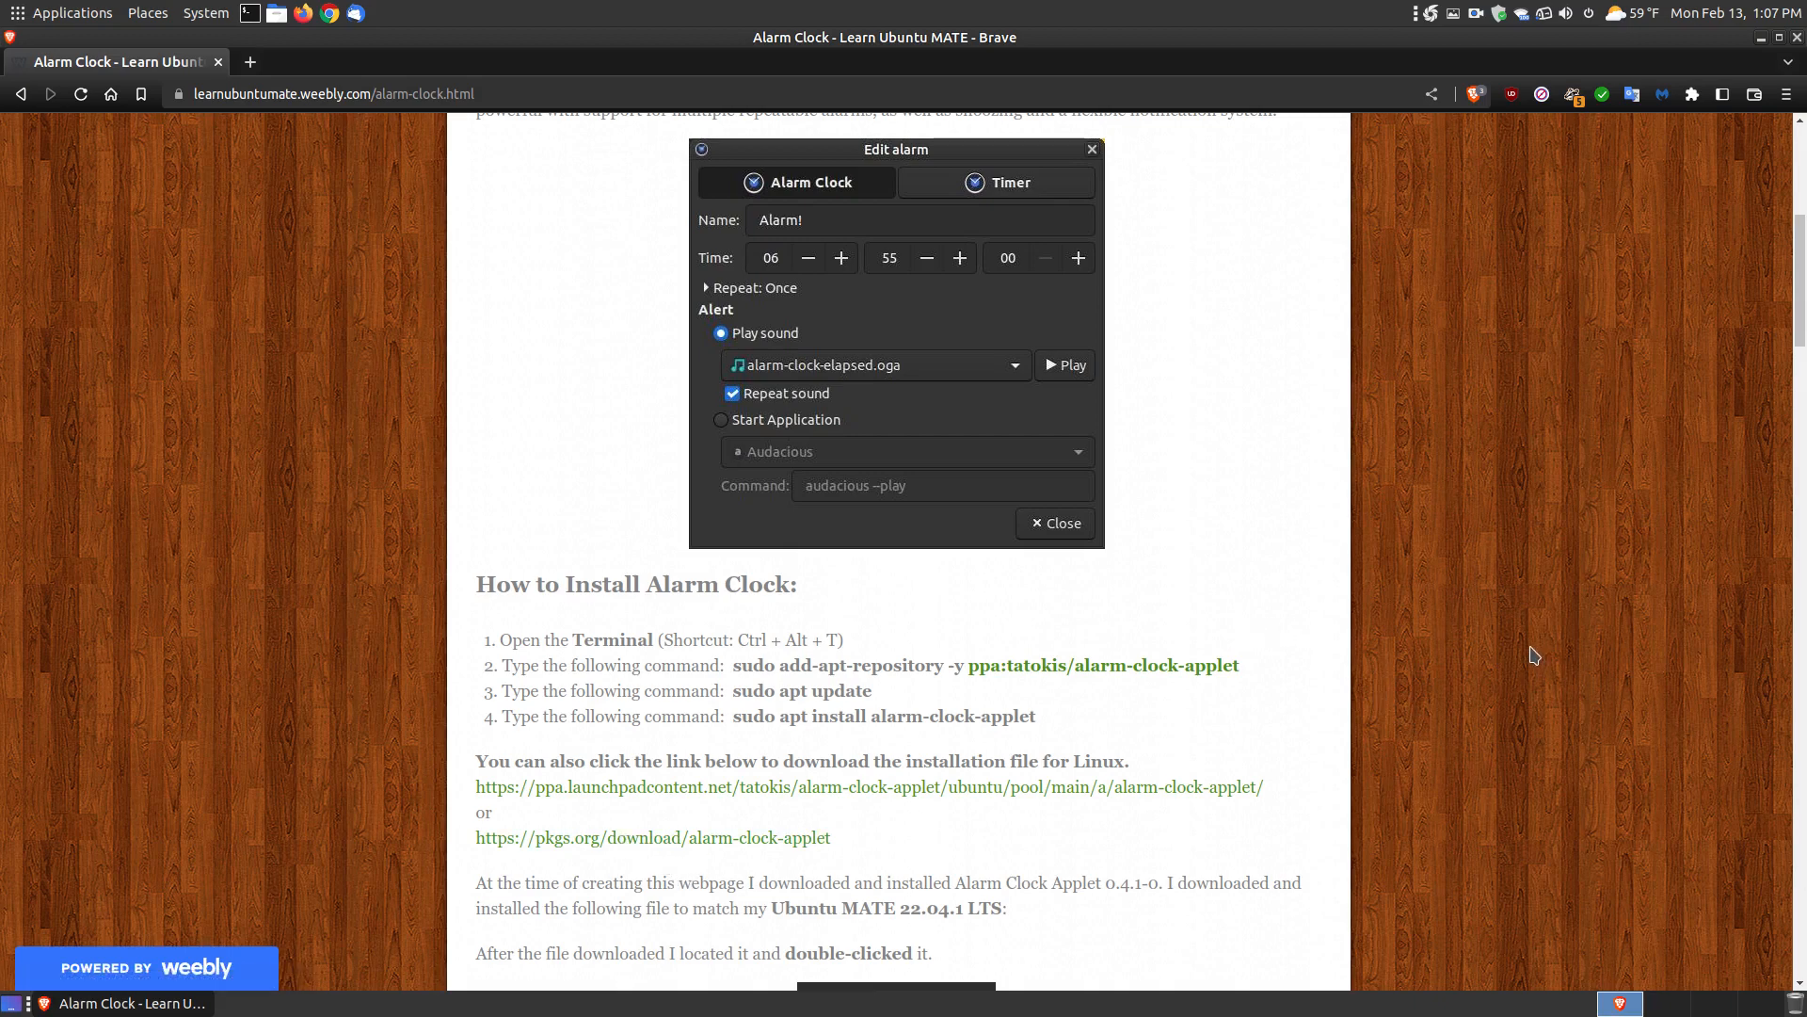
{"action": "scroll", "coordinate": [1535, 654], "scroll_direction": "down", "scroll_amount": 2}
{"action": "scroll", "coordinate": [1534, 655], "scroll_direction": "down", "scroll_amount": 4}
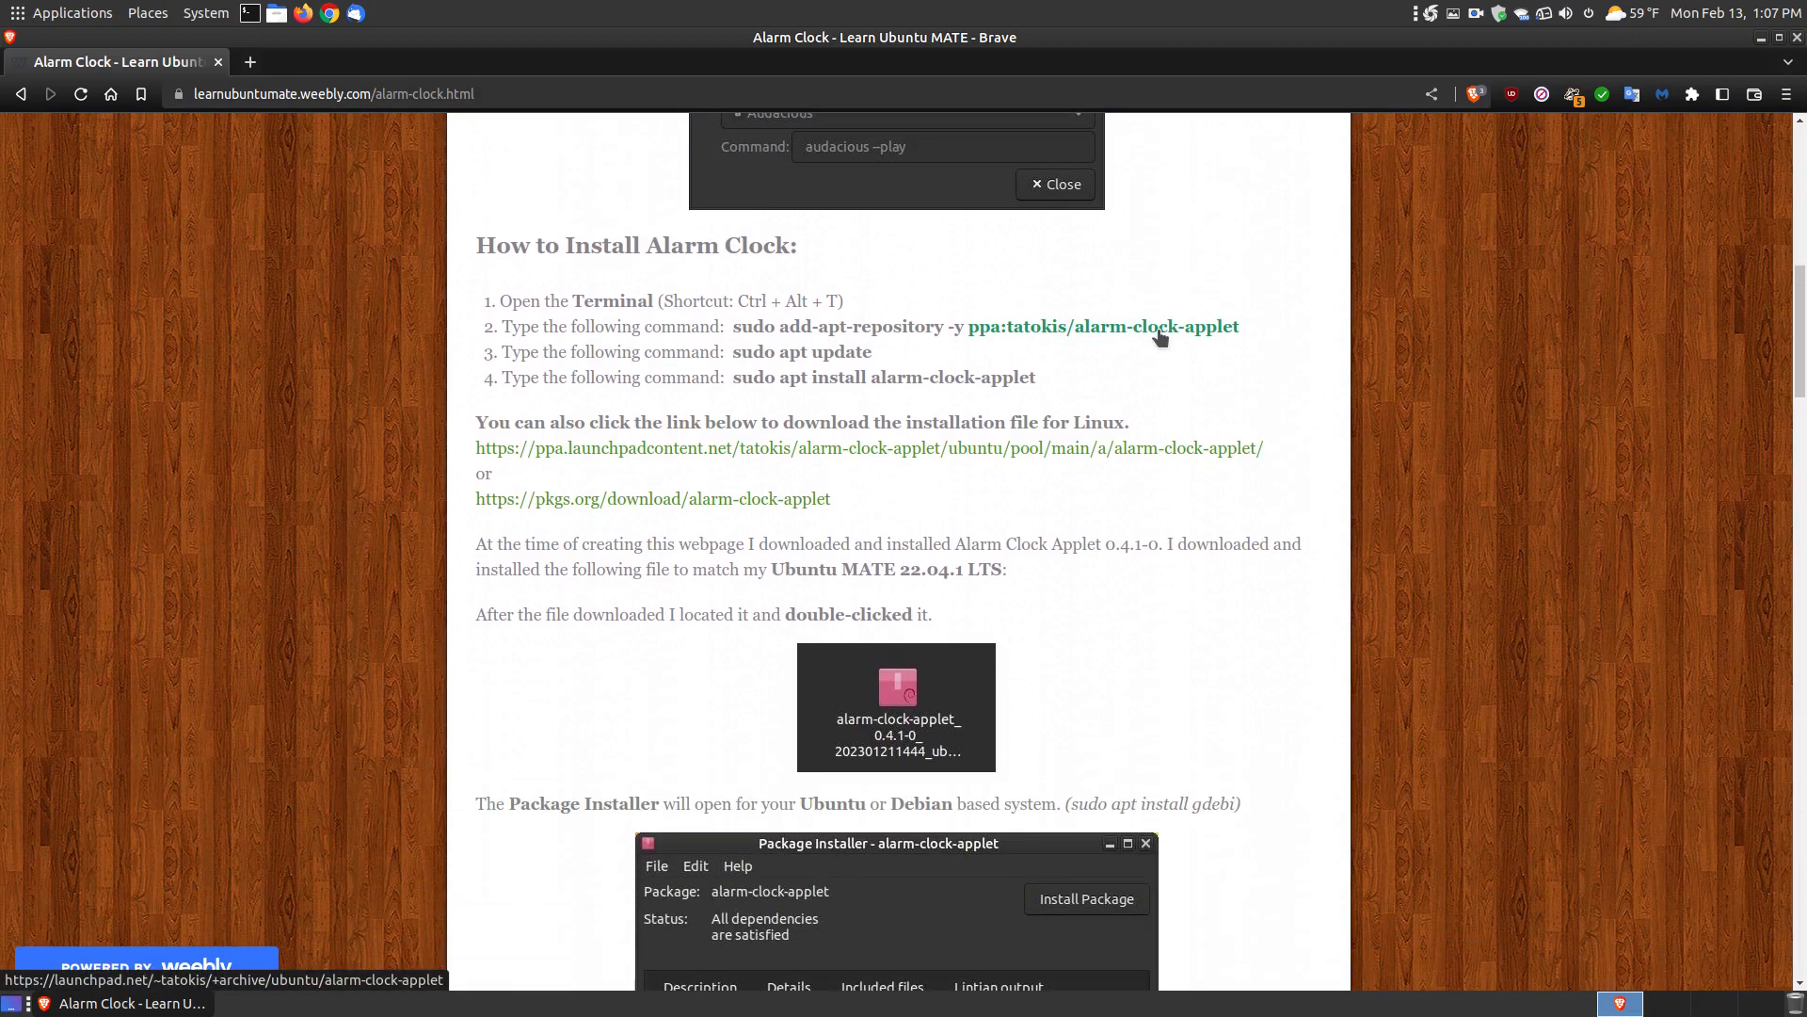
Step: Open the ppa.launchpadcontent.net download link, browse the alarm-clock-applet package files, and close that page
{"action": "left_click", "coordinate": [830, 450]}
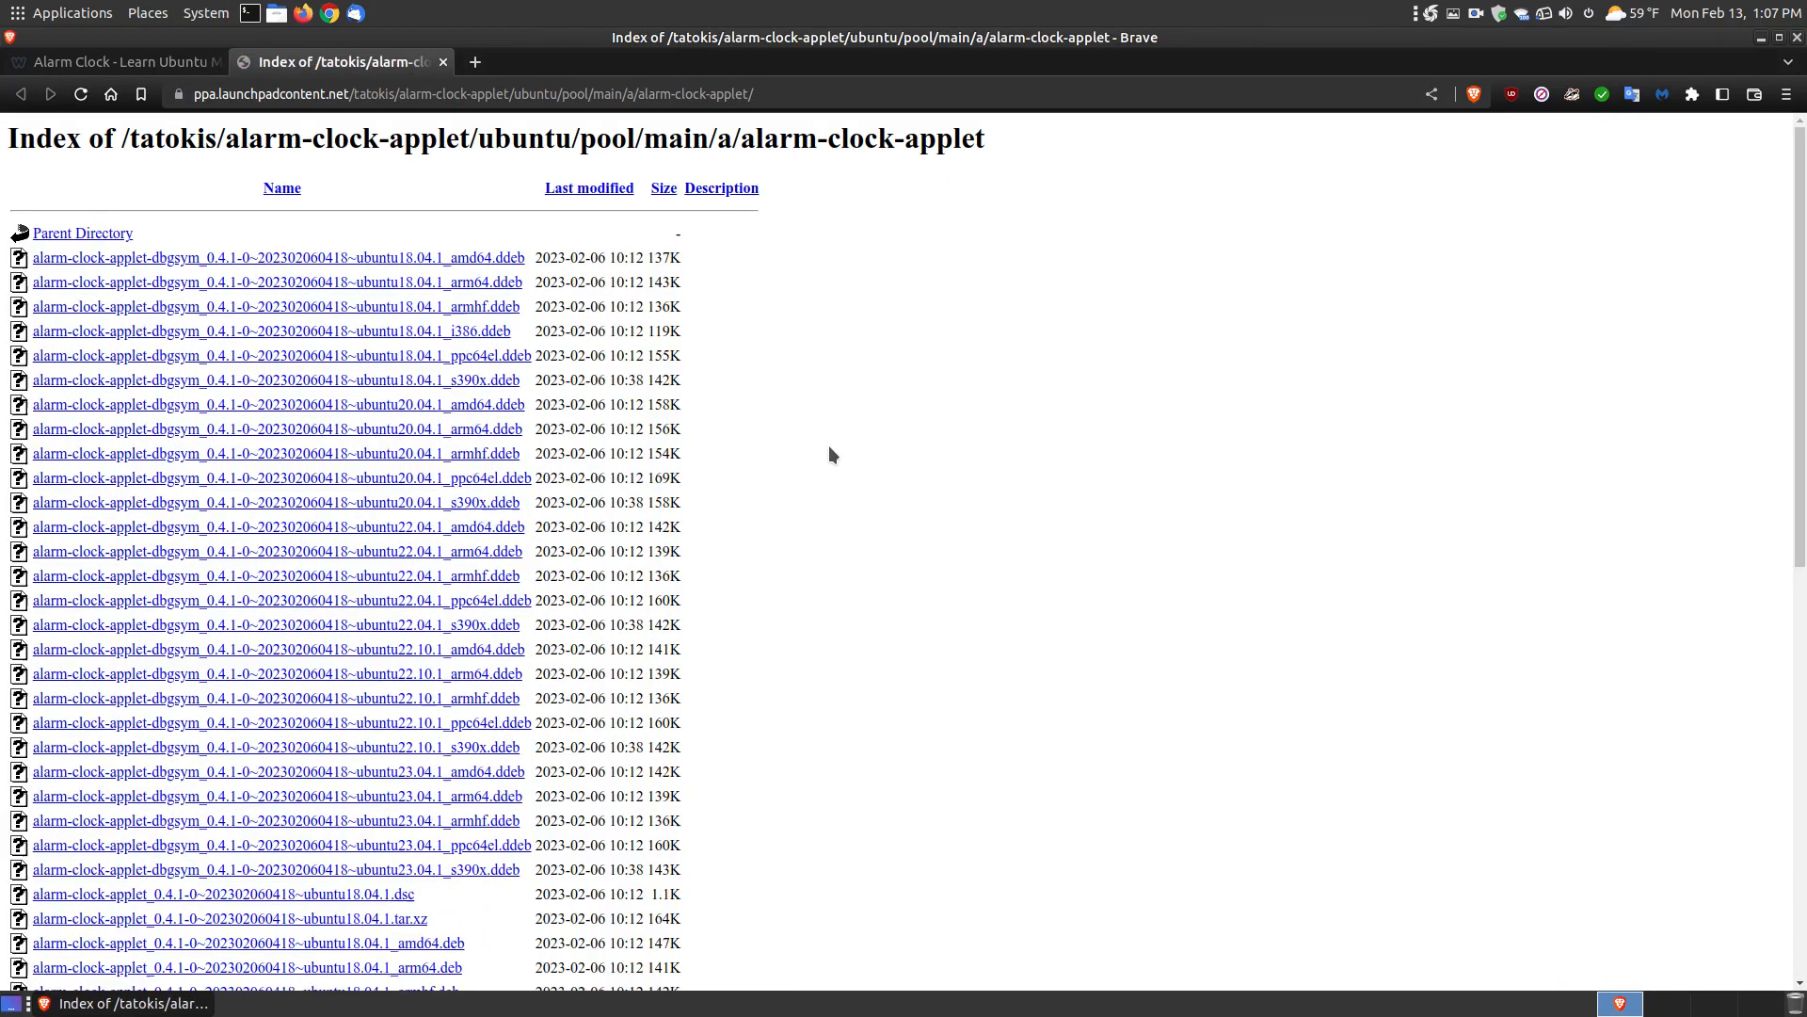
{"action": "scroll", "coordinate": [713, 414], "scroll_direction": "down", "scroll_amount": 9}
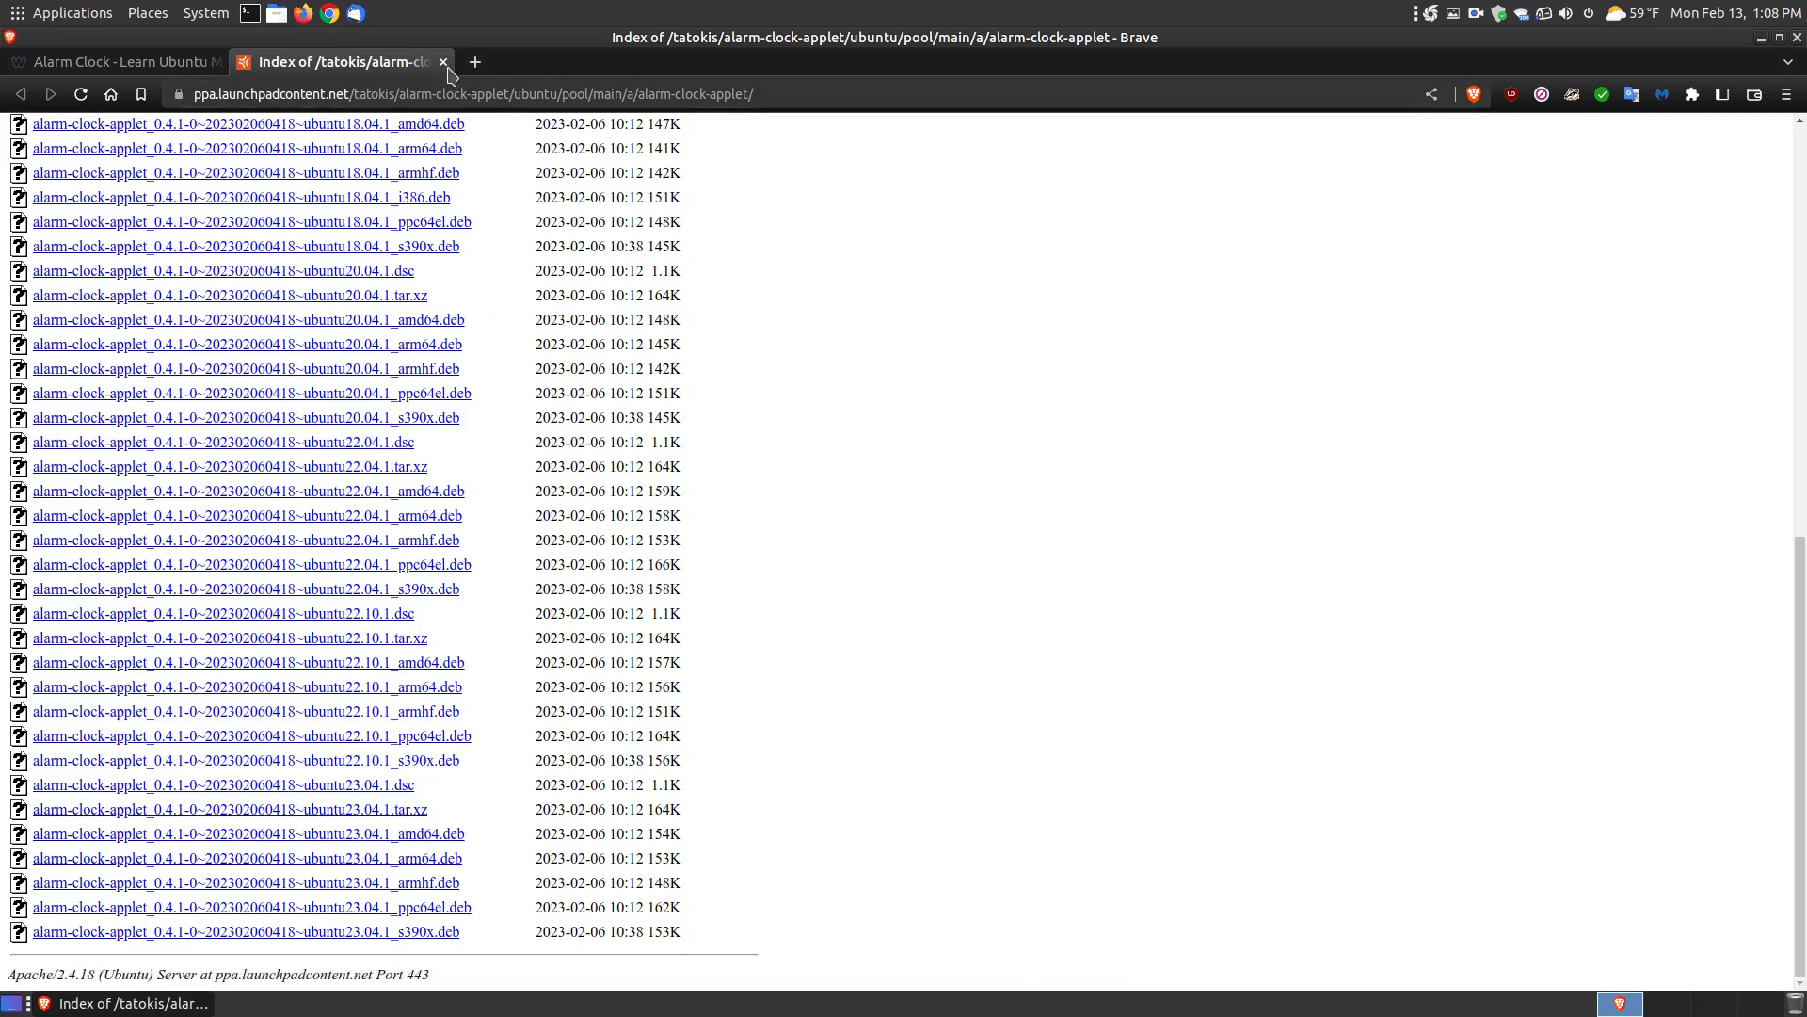
{"action": "left_click", "coordinate": [443, 61]}
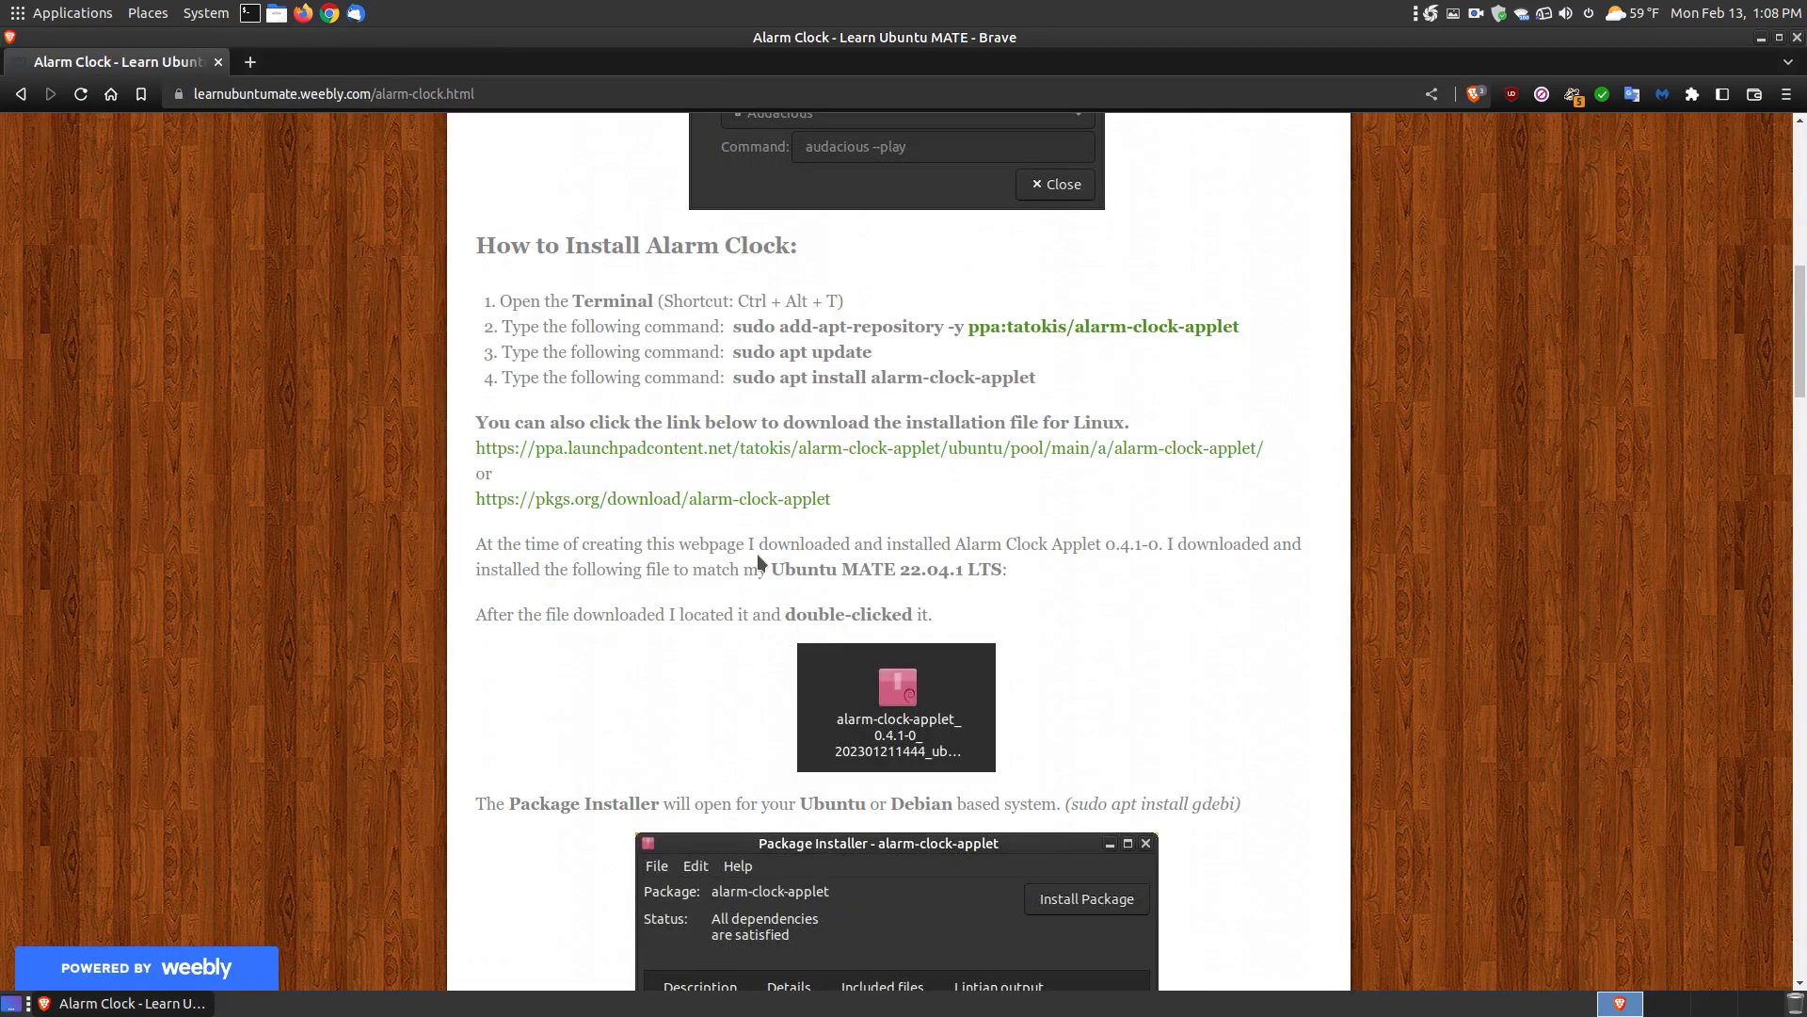
Step: Open the pkgs.org download link, view the Ubuntu 18.04 LTS (Bionic Beaver) packages, and close that page
{"action": "left_click", "coordinate": [653, 499]}
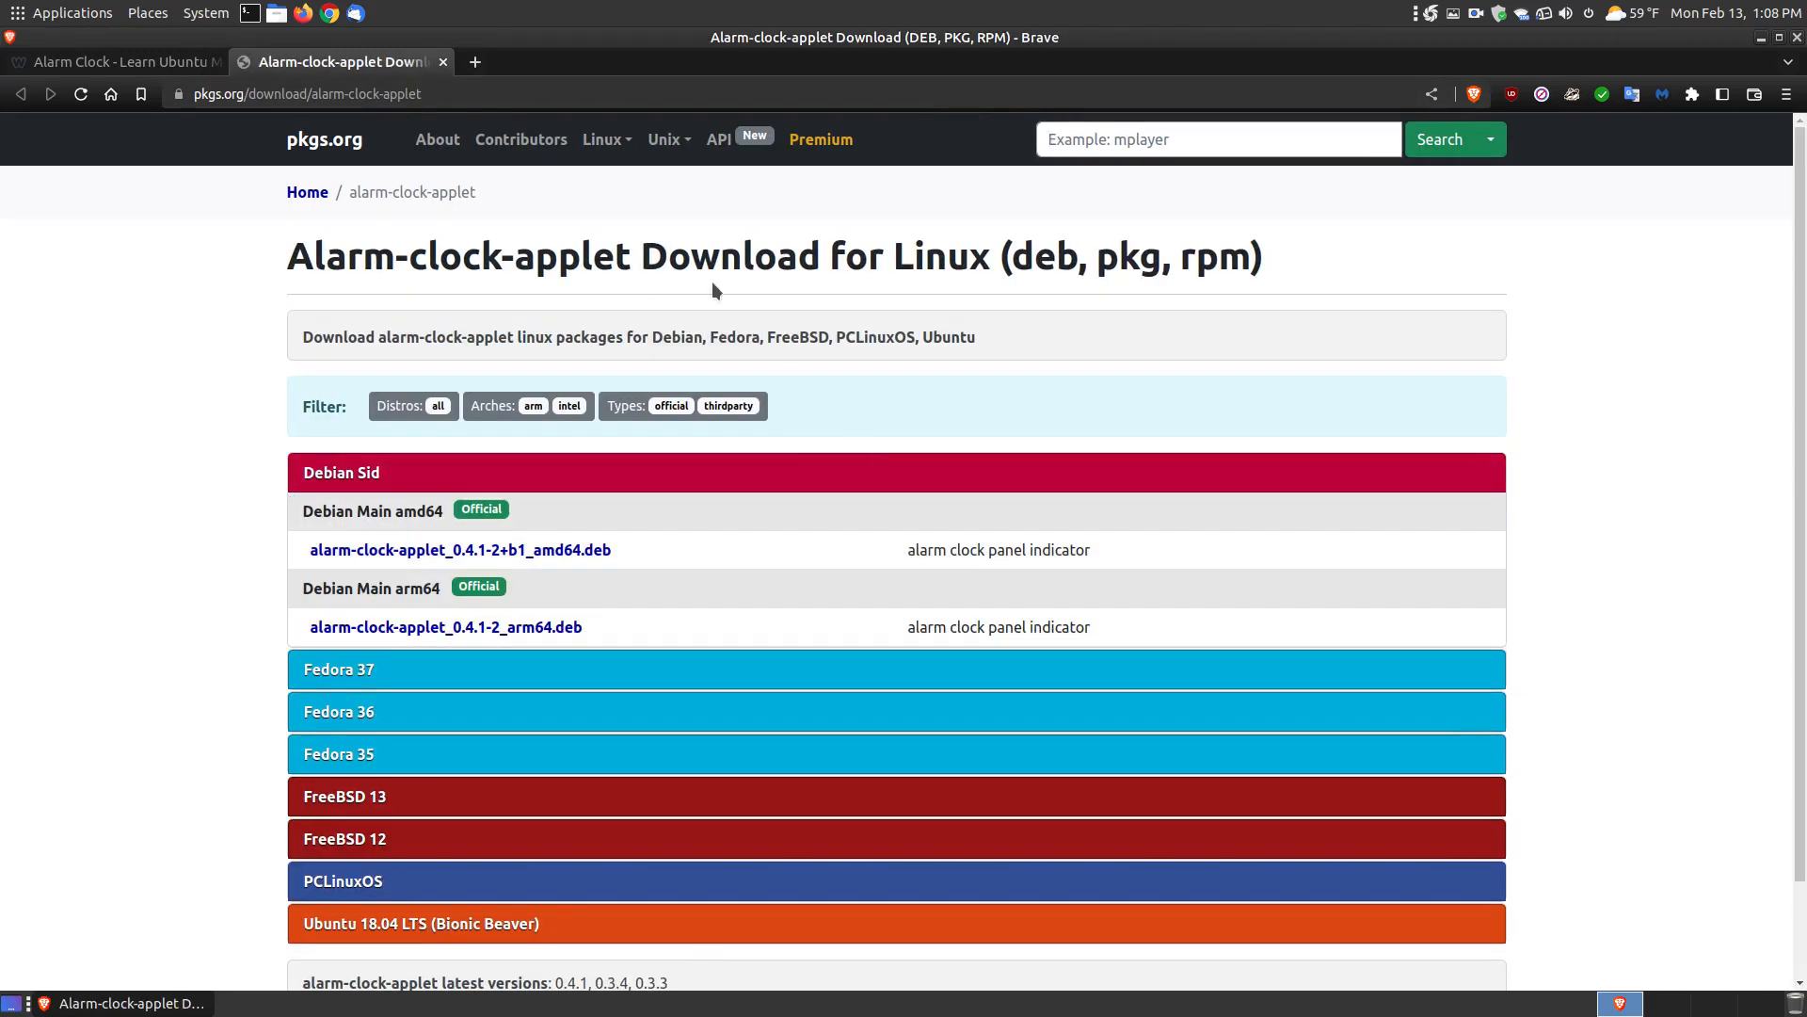
{"action": "scroll", "coordinate": [683, 861], "scroll_direction": "down", "scroll_amount": 2}
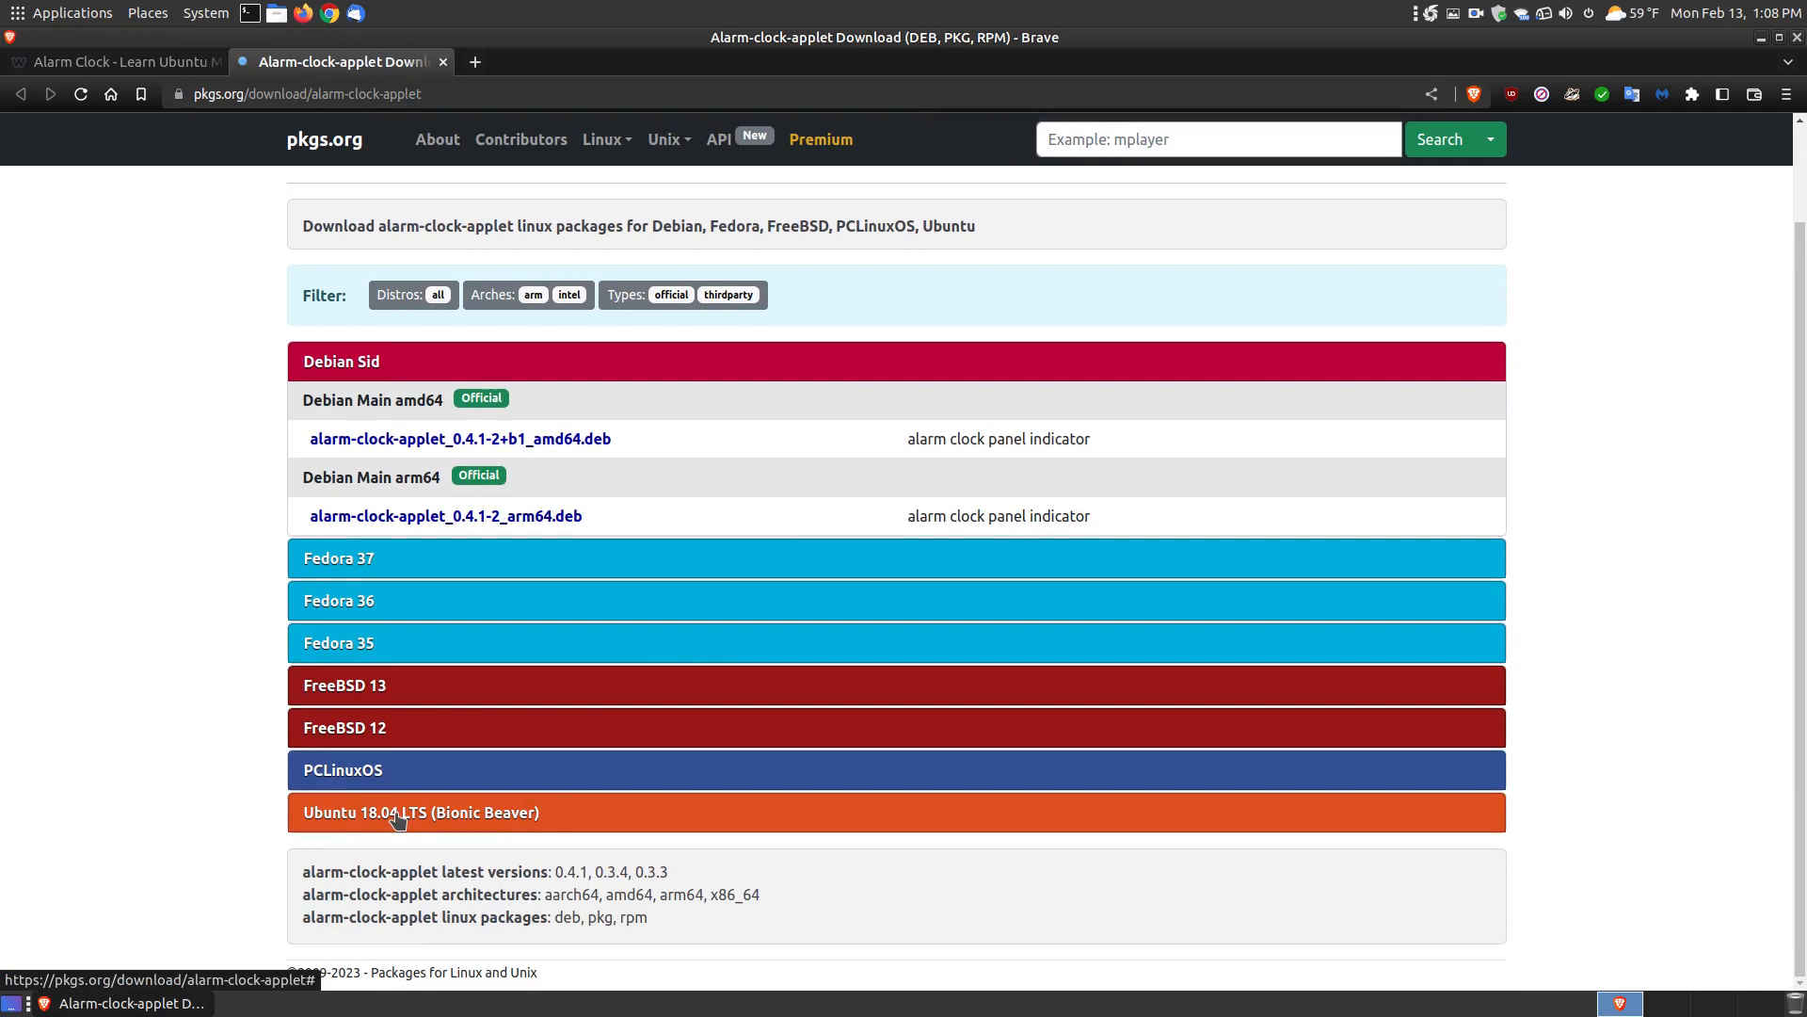
{"action": "left_click", "coordinate": [471, 817]}
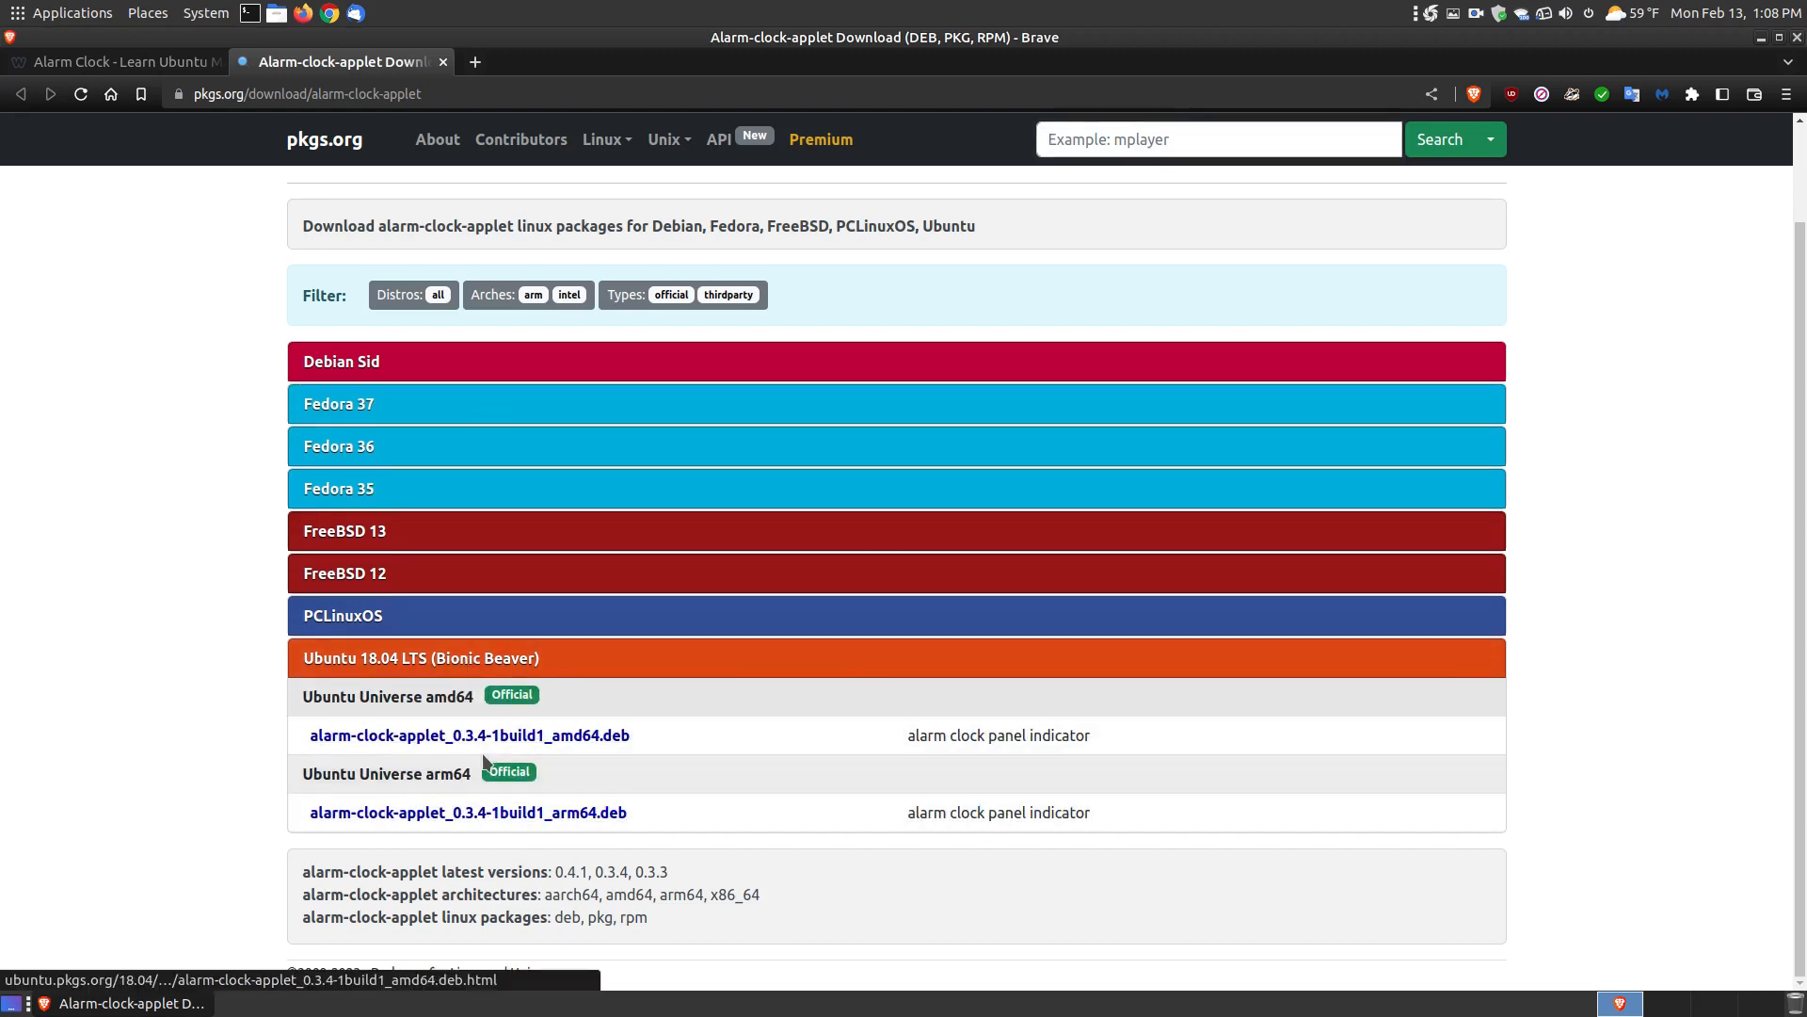
{"action": "left_click", "coordinate": [442, 61]}
Step: Reopen the pkgs.org link, examine the details of Fedora 37's alarm-clock-applet-0.3.4-6.1.aarch64.rpm package, and close the page
{"action": "scroll", "coordinate": [1201, 707], "scroll_direction": "down", "scroll_amount": 3}
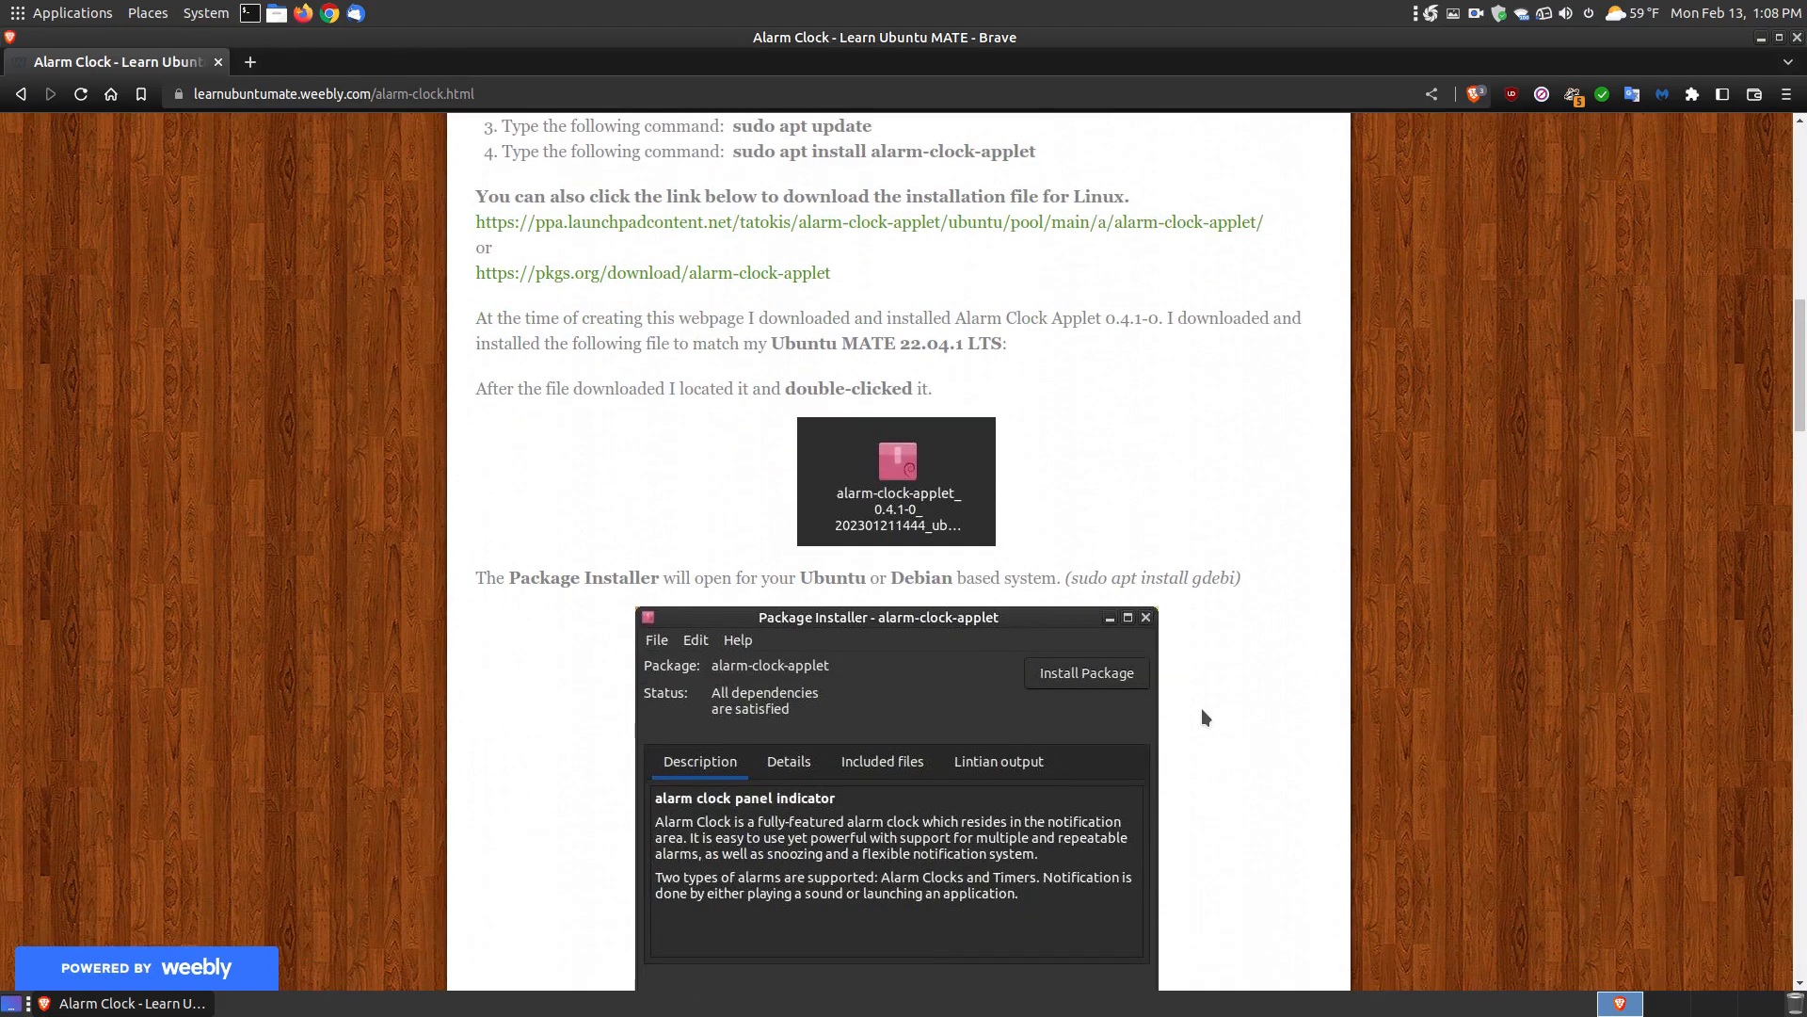
{"action": "scroll", "coordinate": [1201, 708], "scroll_direction": "up", "scroll_amount": 3}
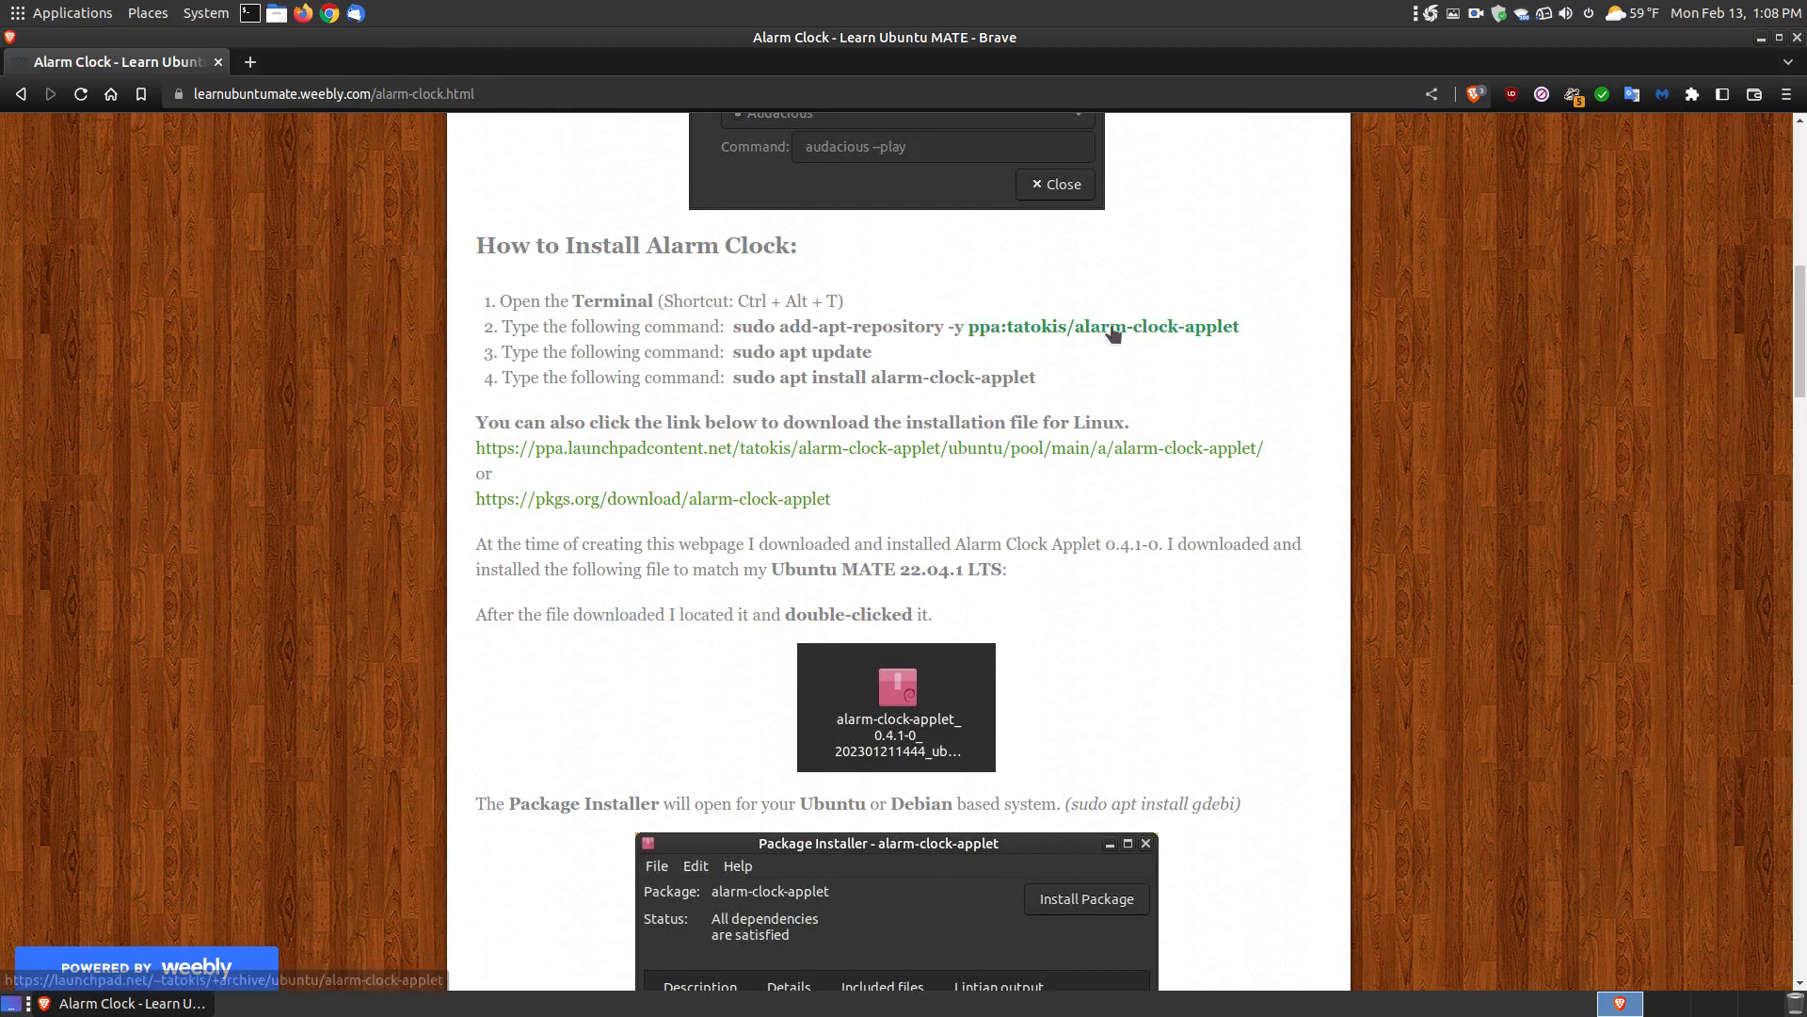
{"action": "scroll", "coordinate": [1287, 710], "scroll_direction": "down", "scroll_amount": 4}
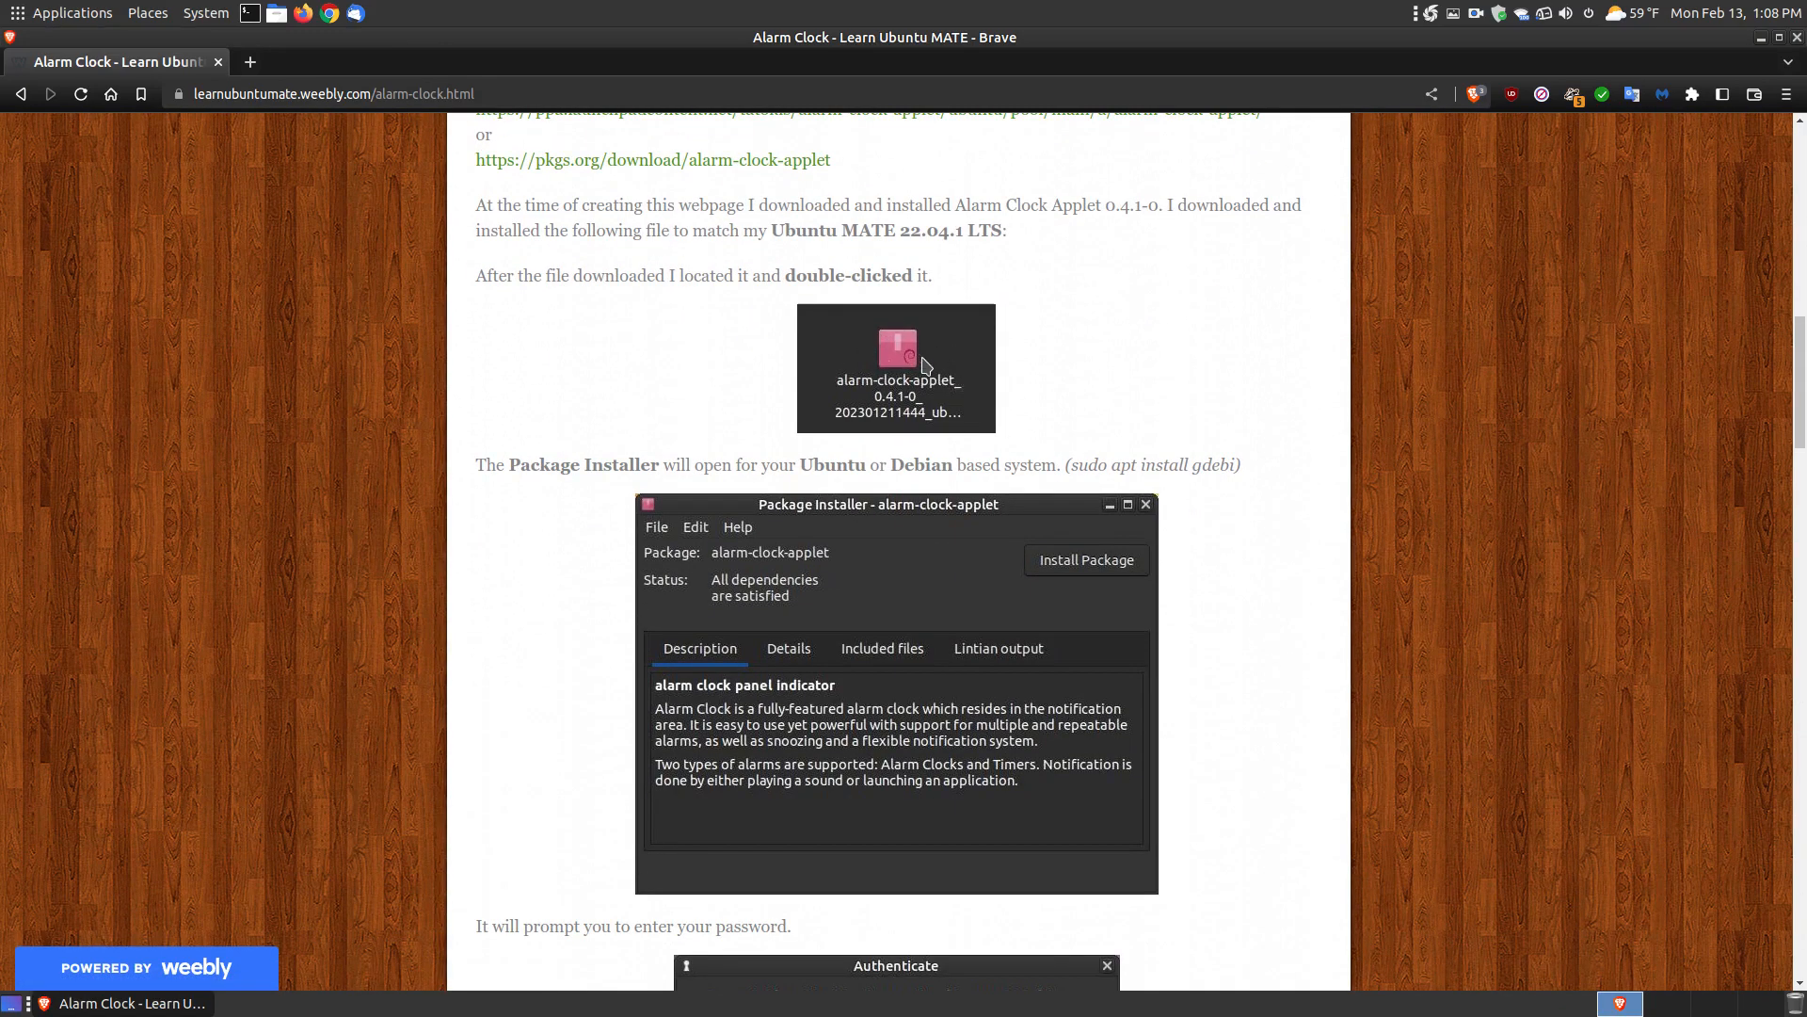
{"action": "scroll", "coordinate": [923, 359], "scroll_direction": "up", "scroll_amount": 4}
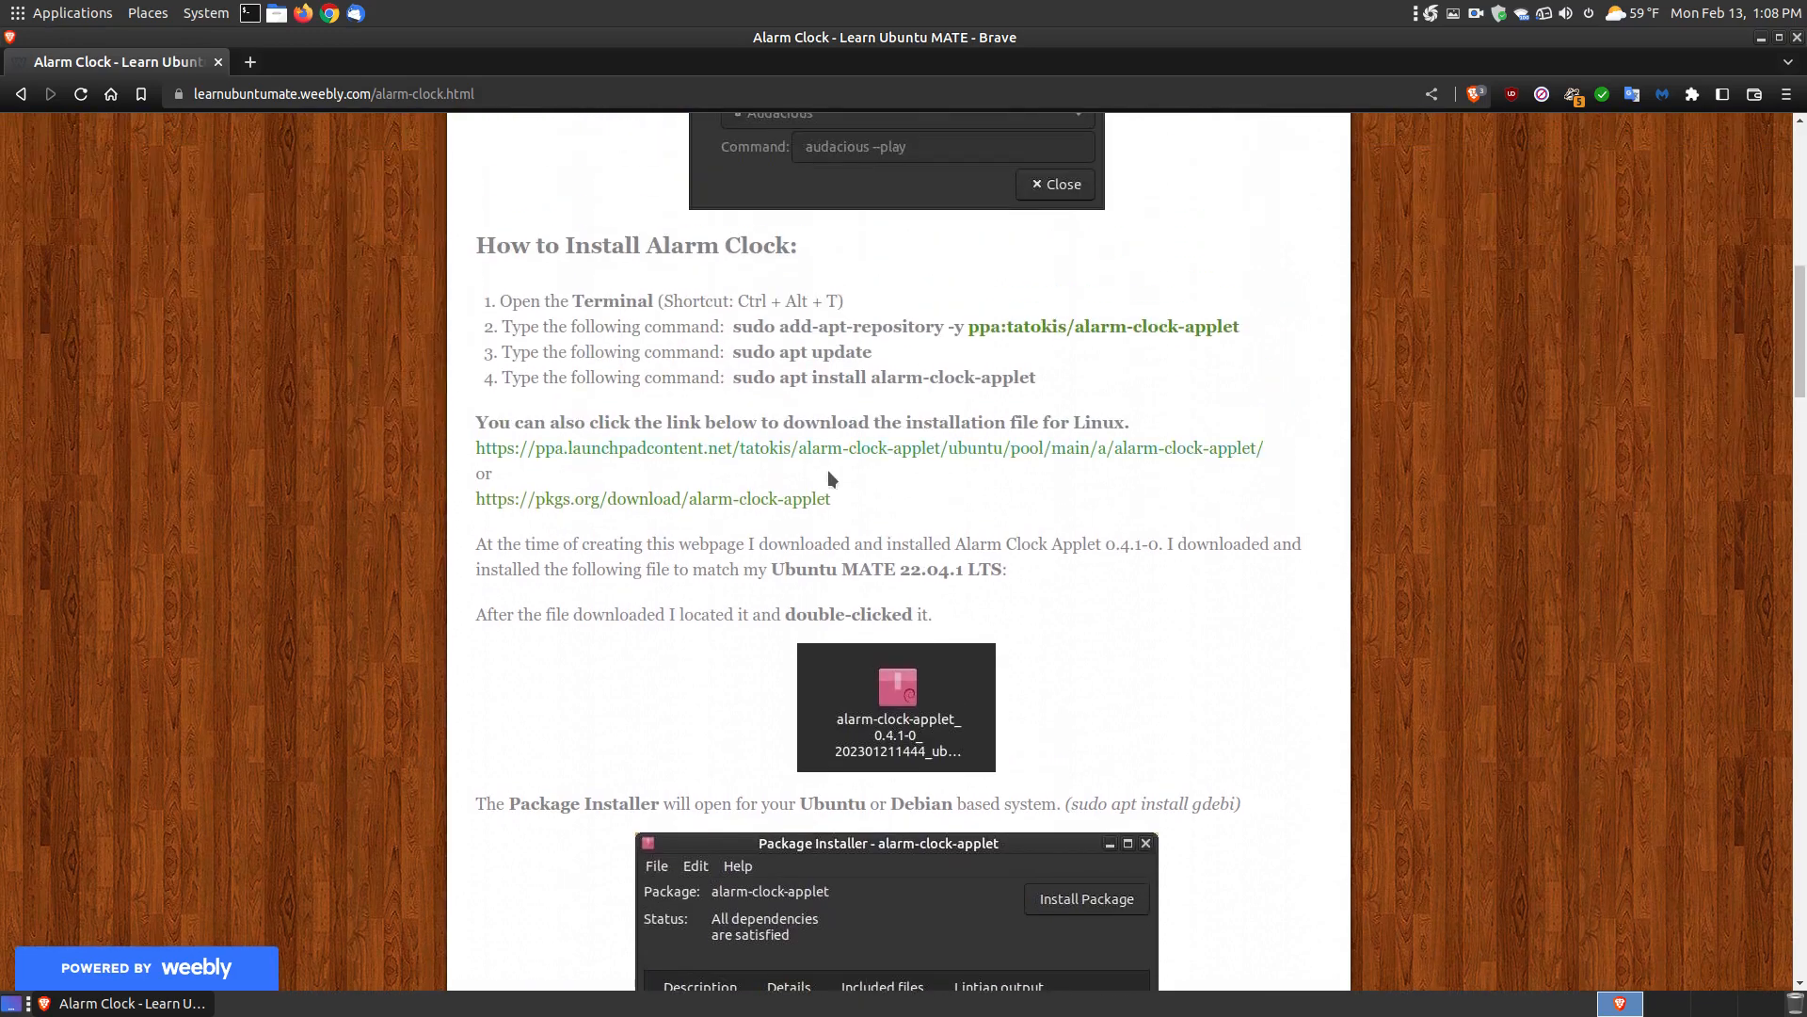
{"action": "left_click", "coordinate": [796, 498]}
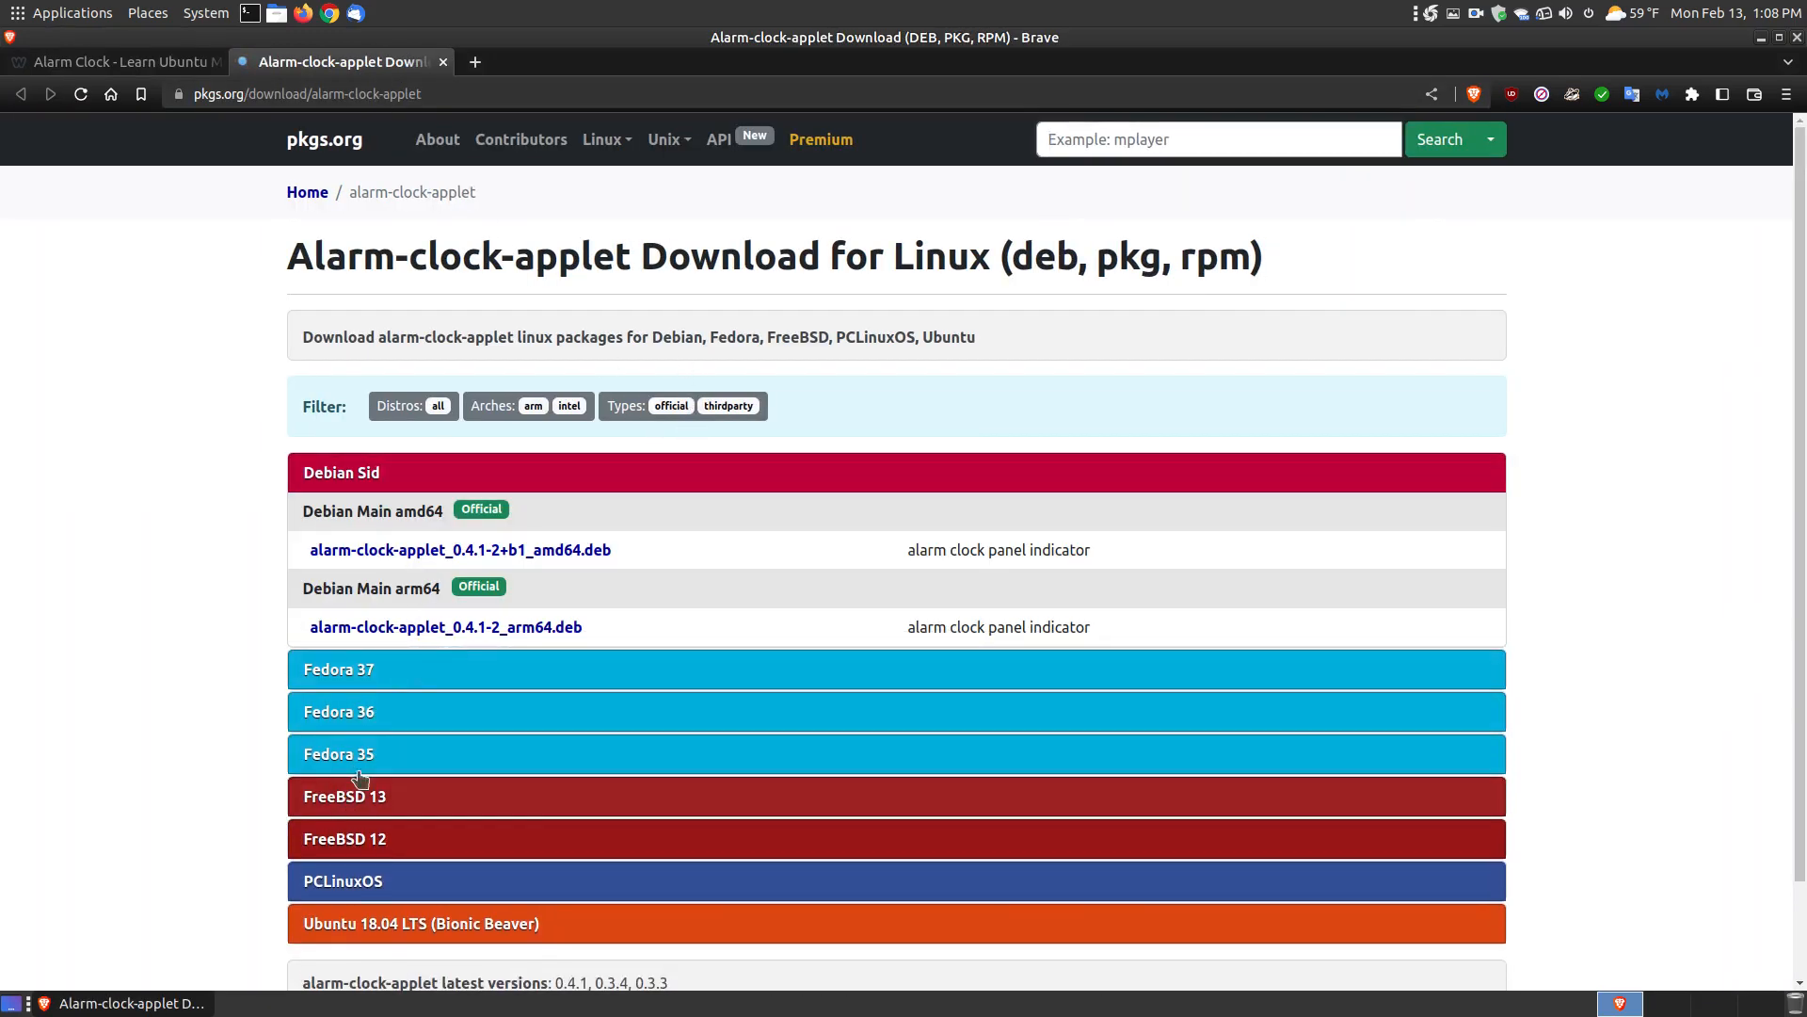
{"action": "left_click", "coordinate": [386, 683]}
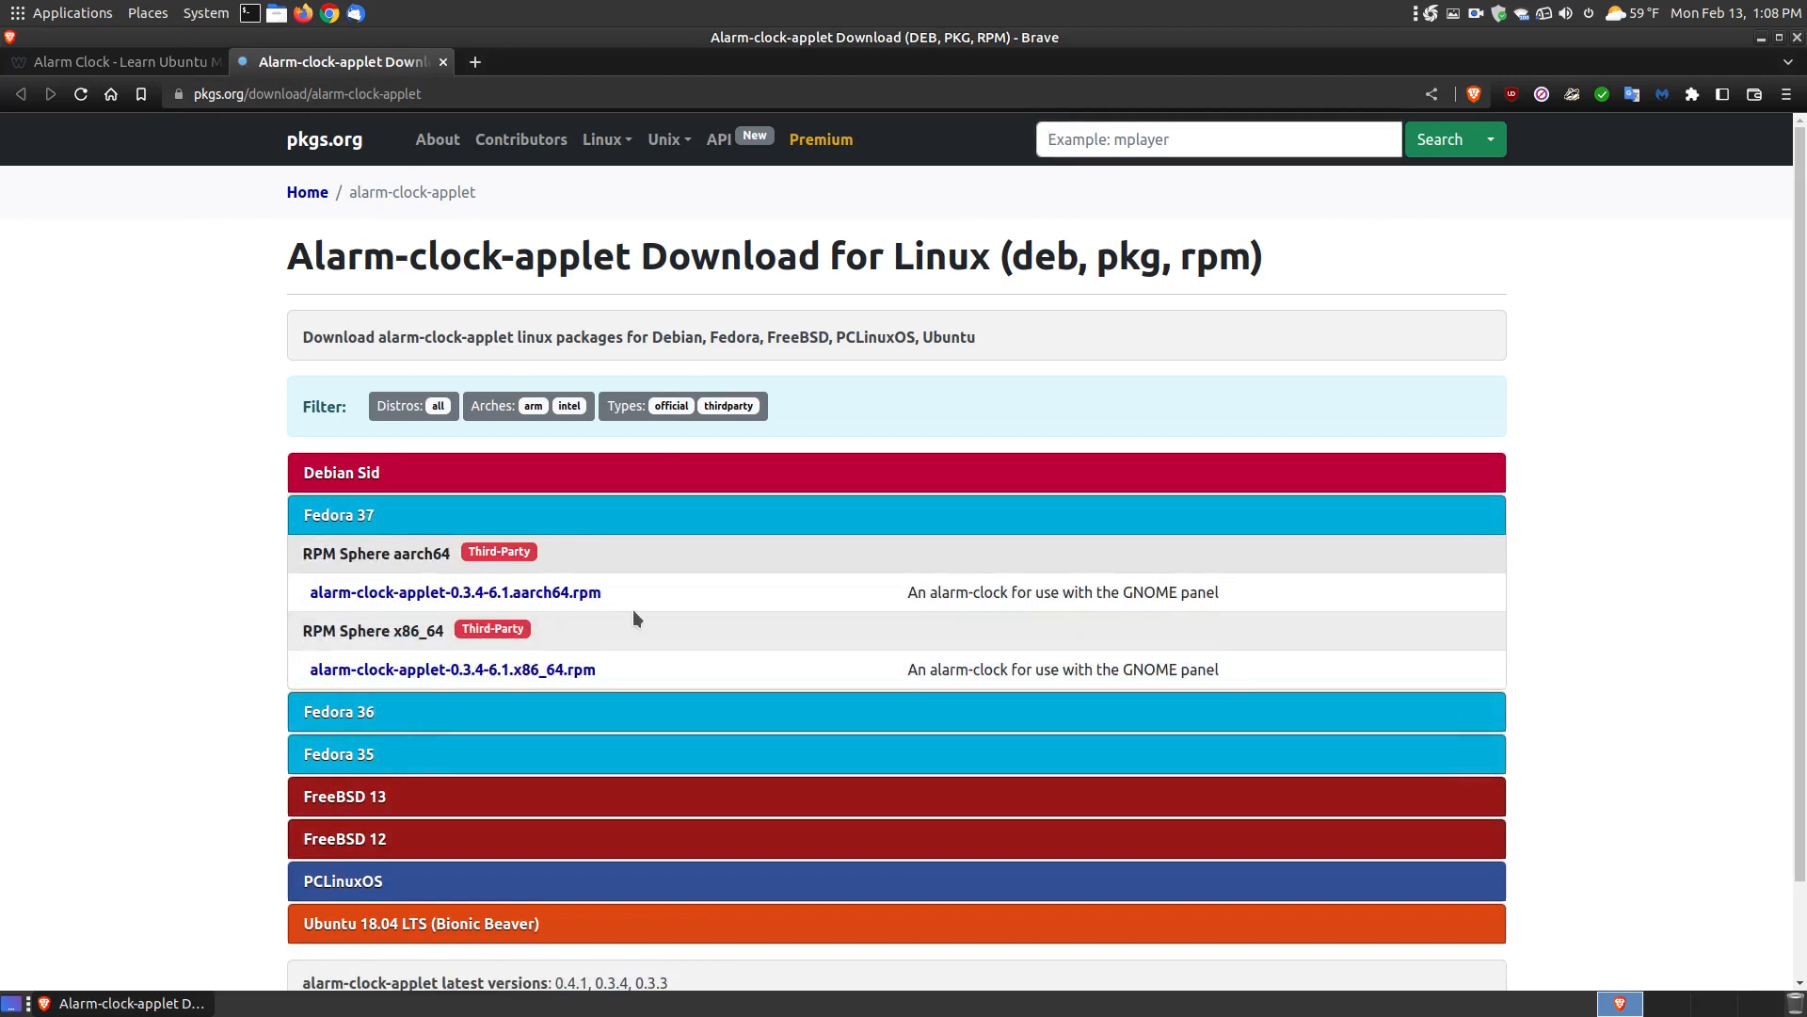
{"action": "left_click", "coordinate": [565, 598]}
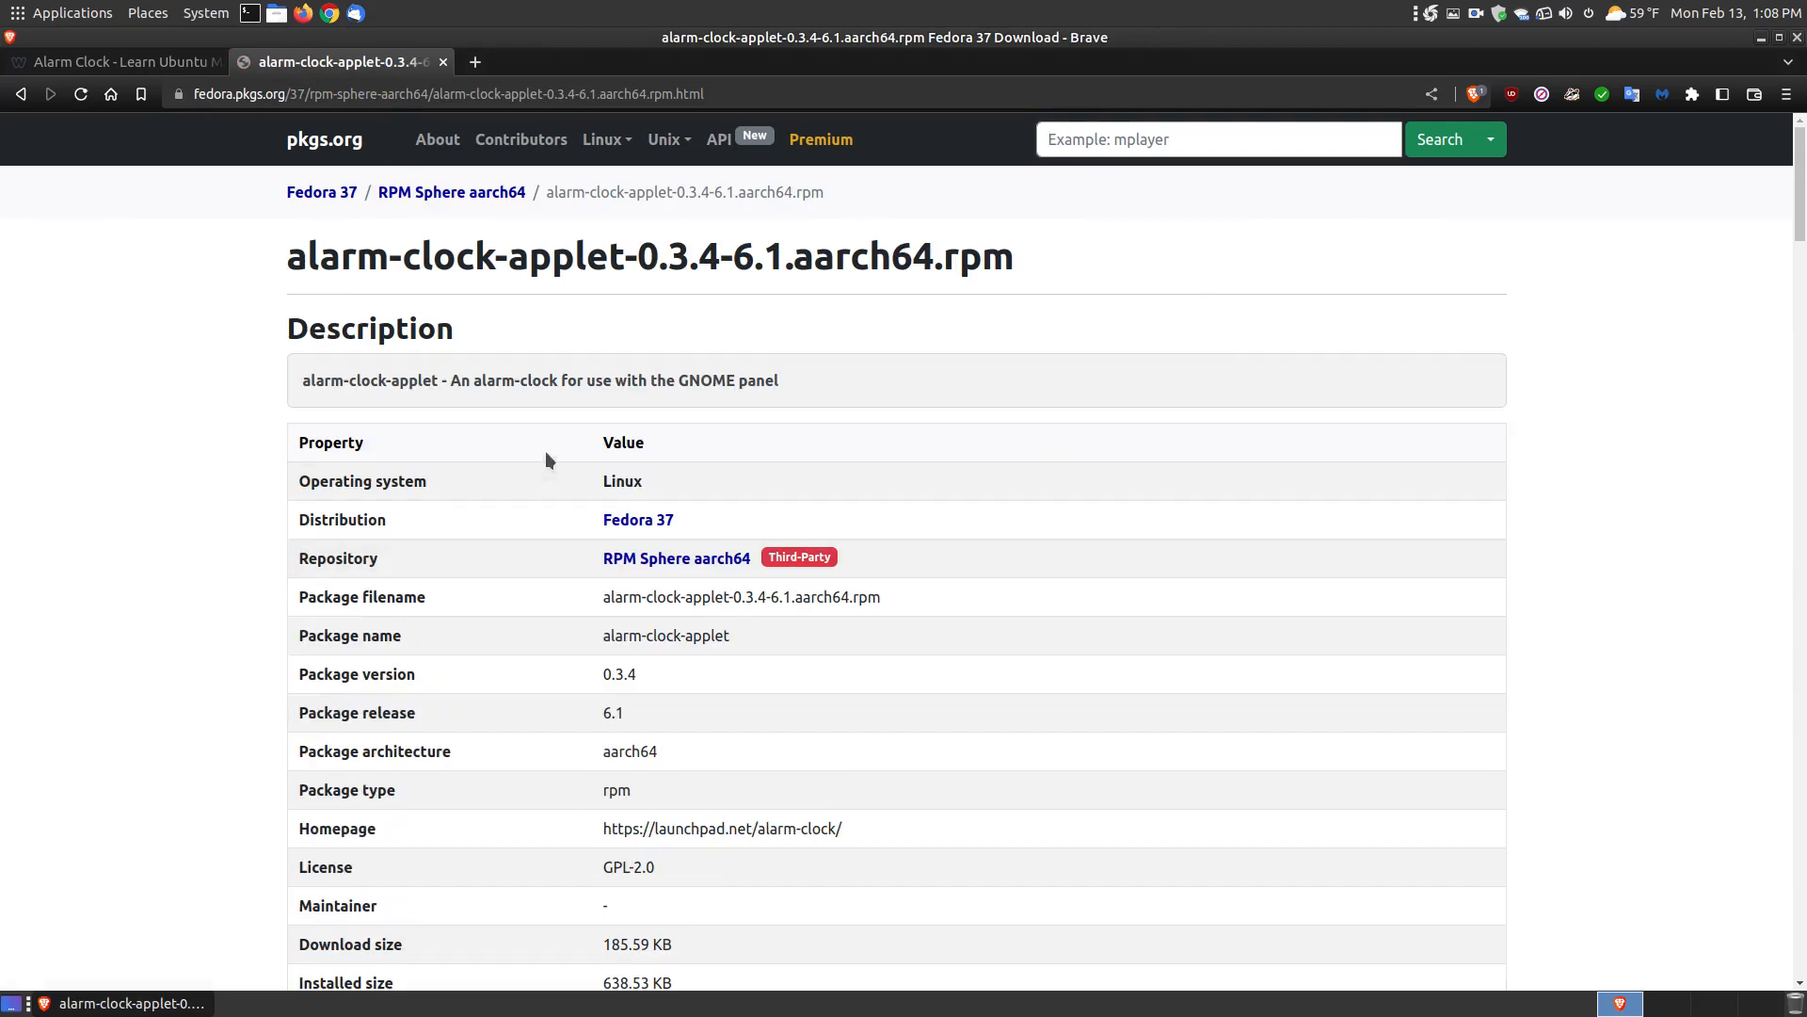
{"action": "scroll", "coordinate": [975, 672], "scroll_direction": "down", "scroll_amount": 8}
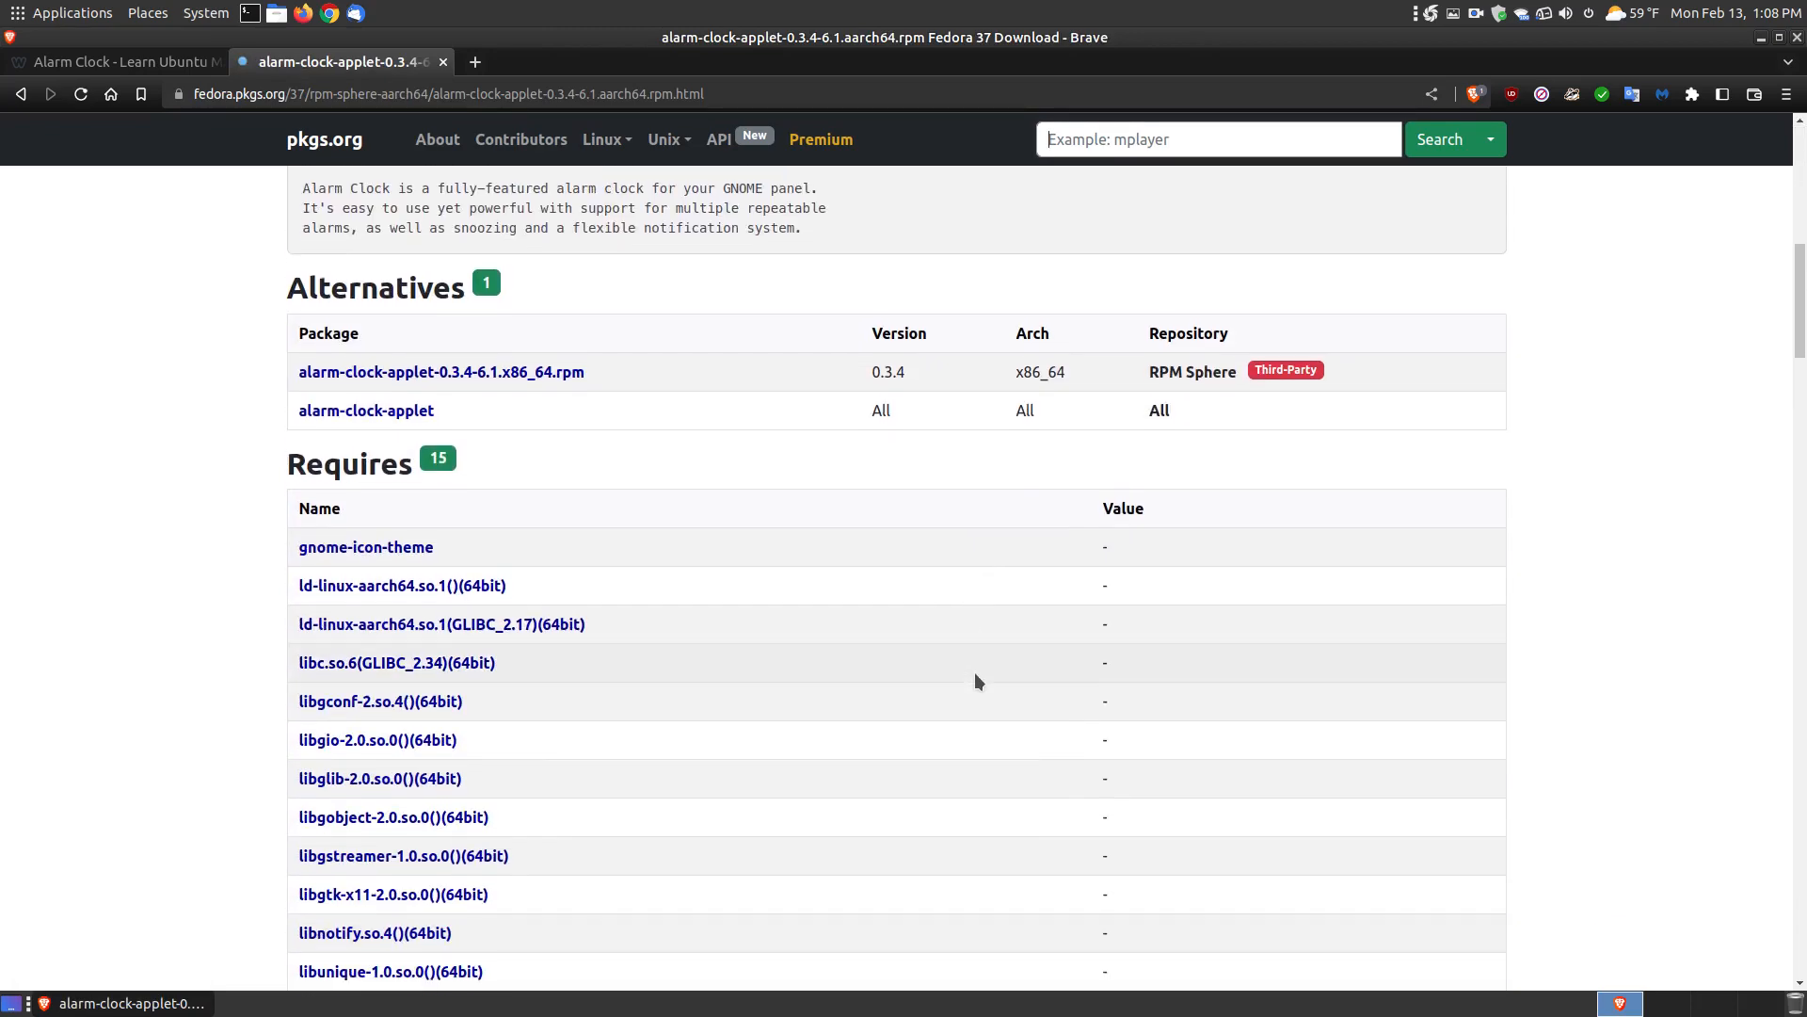
{"action": "scroll", "coordinate": [975, 672], "scroll_direction": "up", "scroll_amount": 1}
{"action": "scroll", "coordinate": [880, 615], "scroll_direction": "down", "scroll_amount": 8}
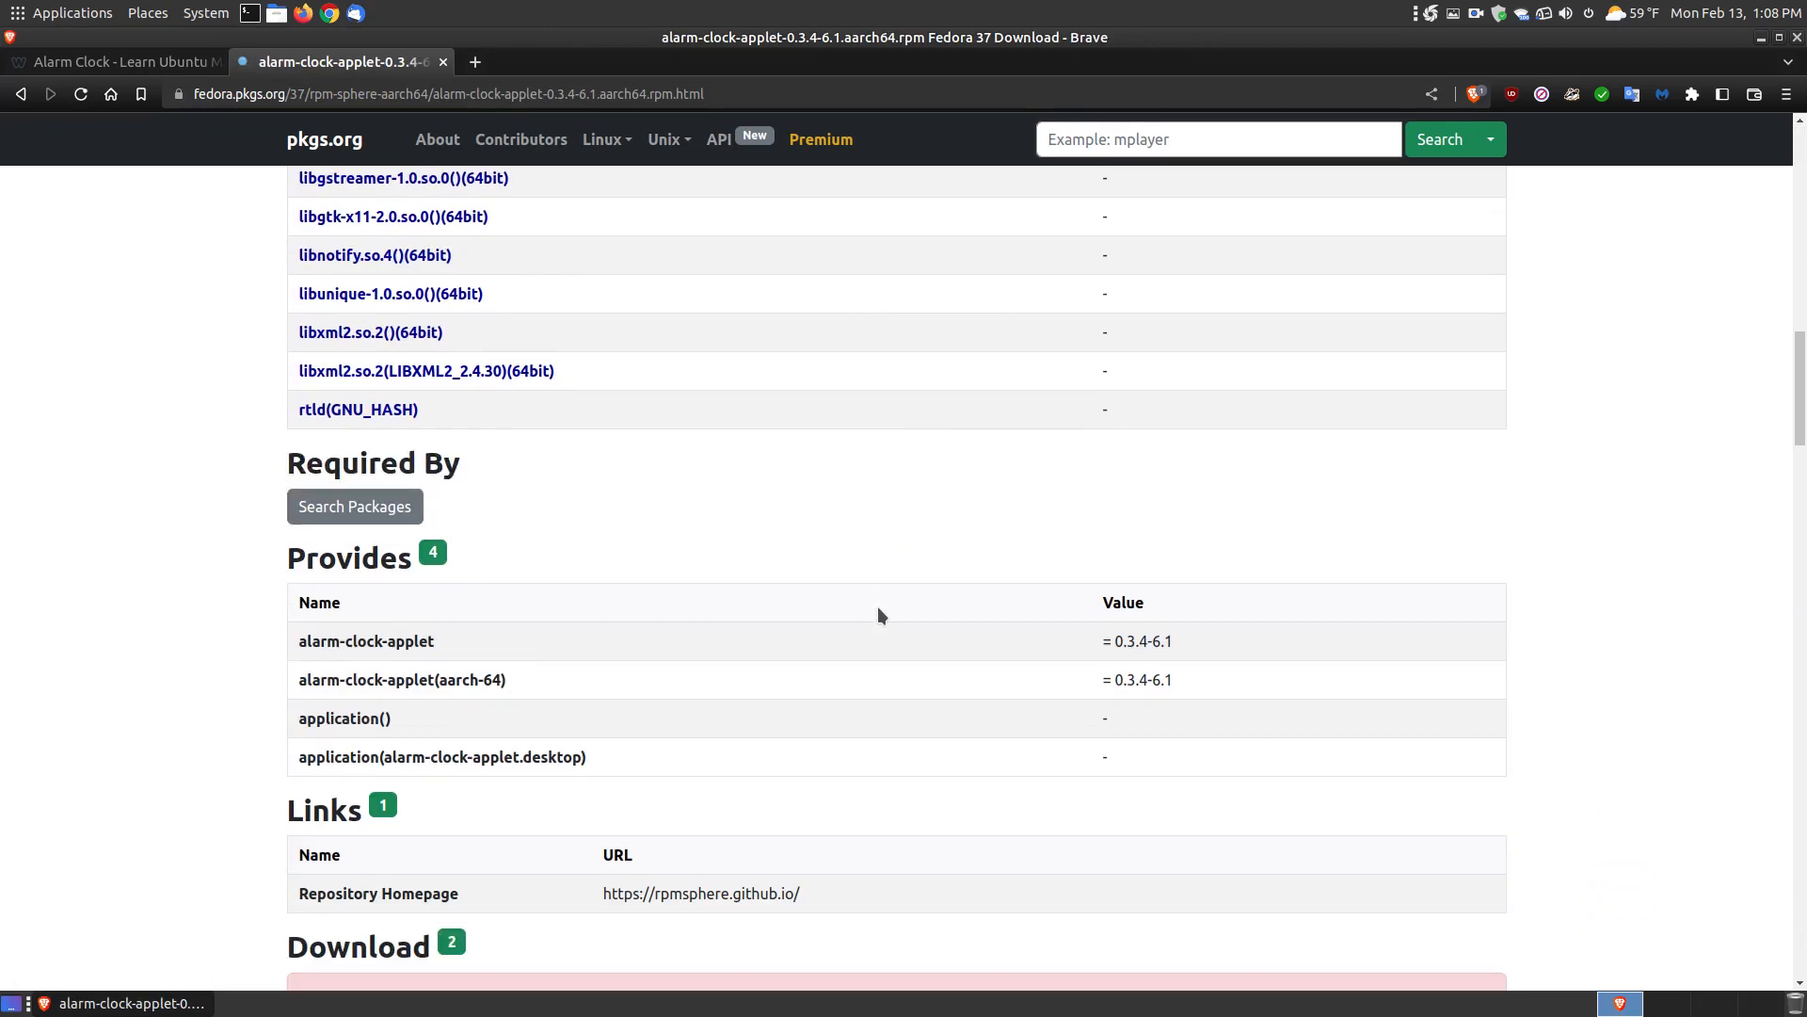
{"action": "left_click", "coordinate": [442, 61]}
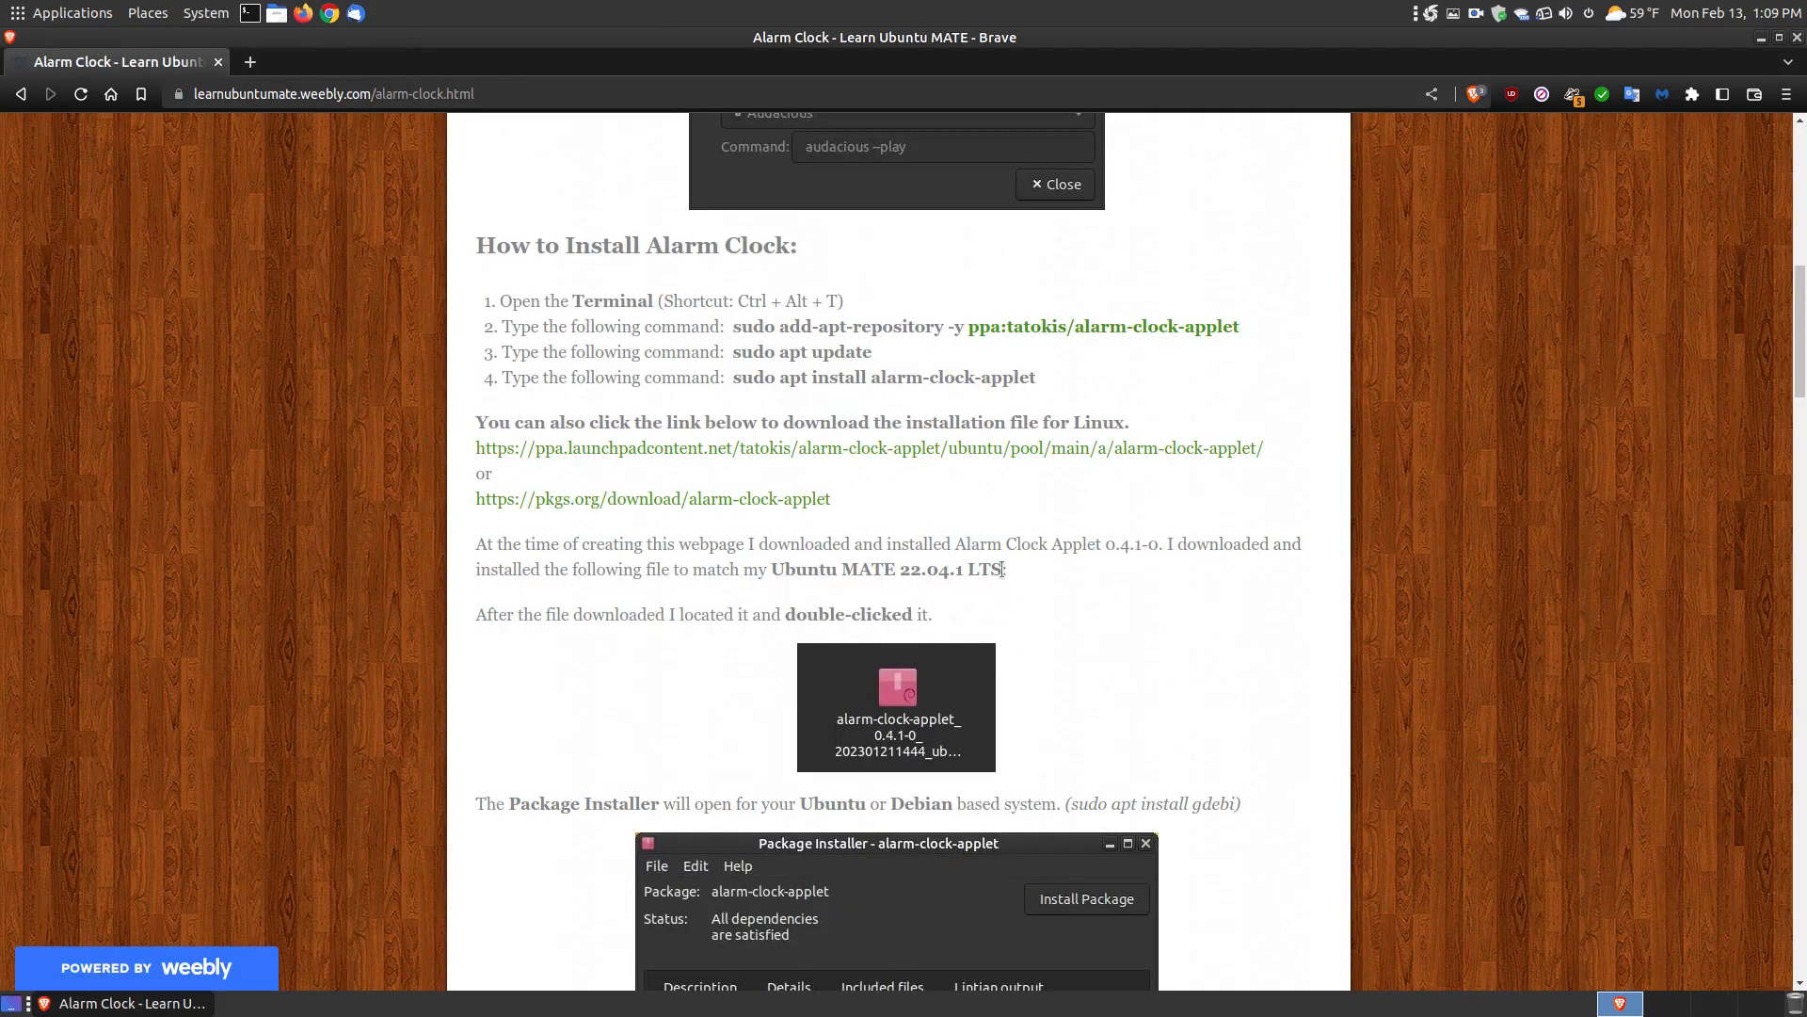
Step: Read the Package Installer instructions on the guide page, highlighting the command "sudo apt install gdebi"
{"action": "scroll", "coordinate": [951, 722], "scroll_direction": "down", "scroll_amount": 5}
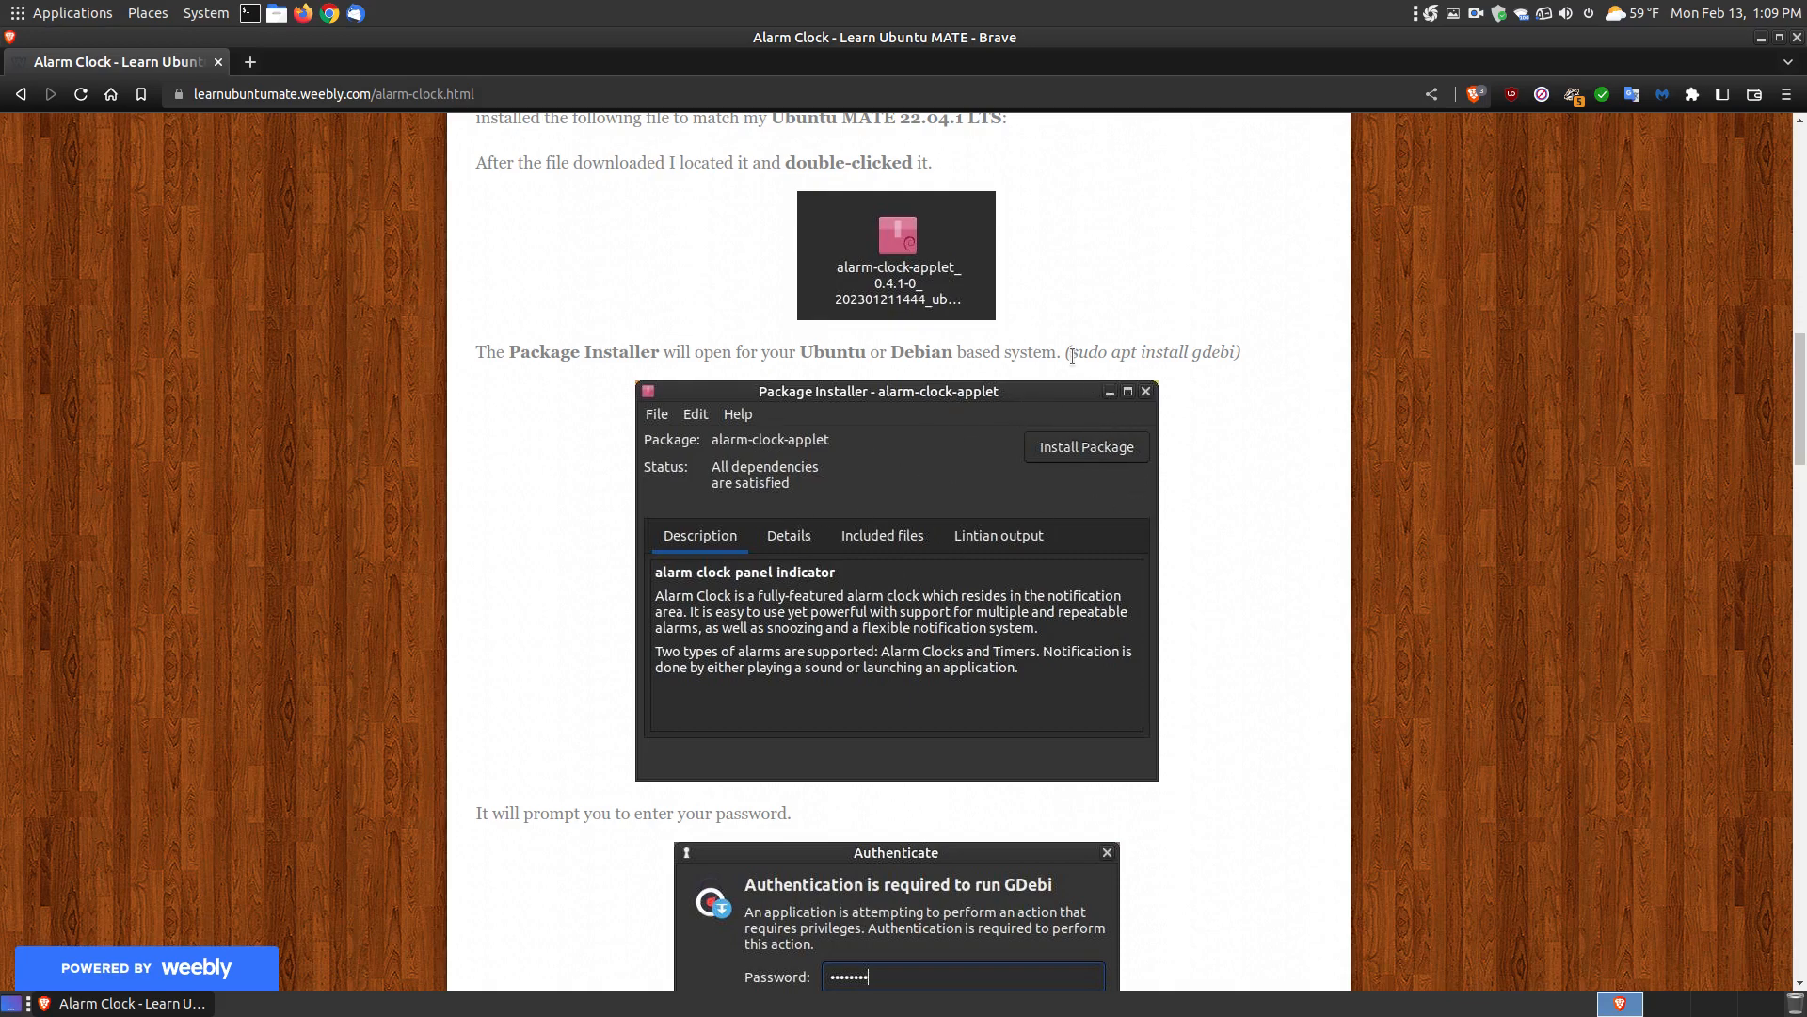
{"action": "left_click_drag", "start_coordinate": [1072, 356], "coordinate": [1233, 355]}
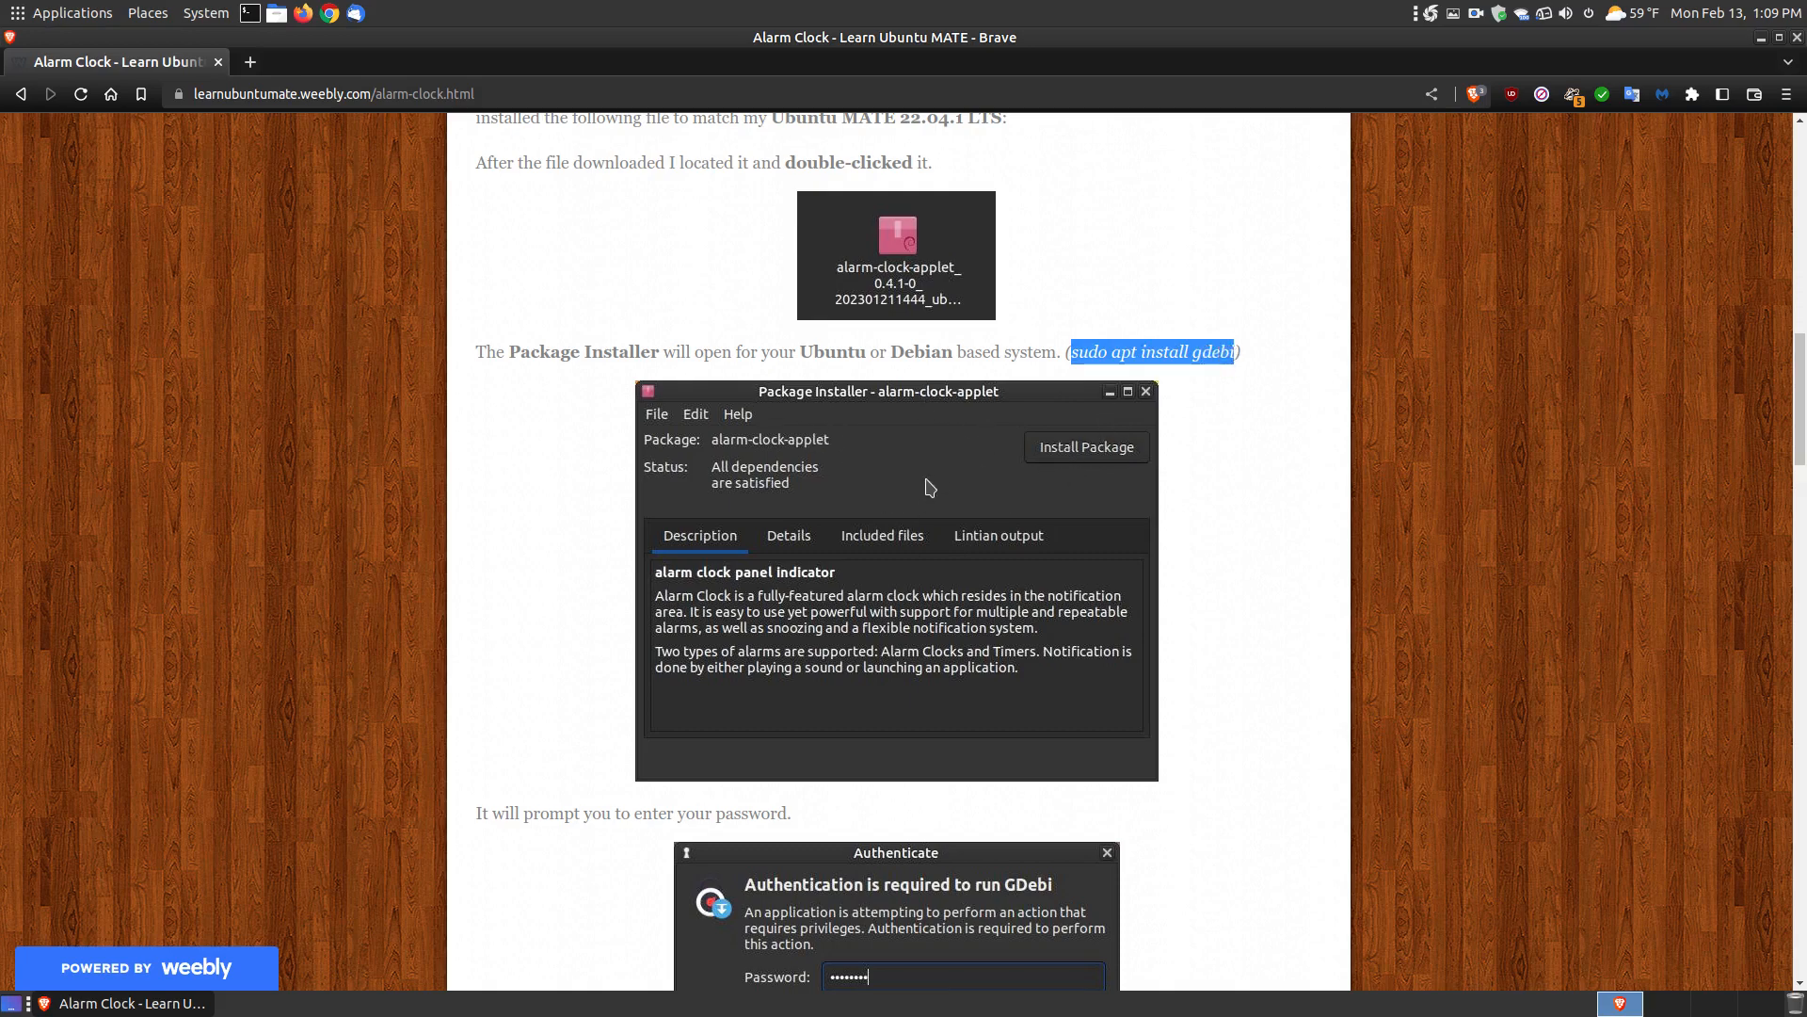
{"action": "scroll", "coordinate": [923, 488], "scroll_direction": "down", "scroll_amount": 5}
{"action": "scroll", "coordinate": [923, 487], "scroll_direction": "down", "scroll_amount": 2}
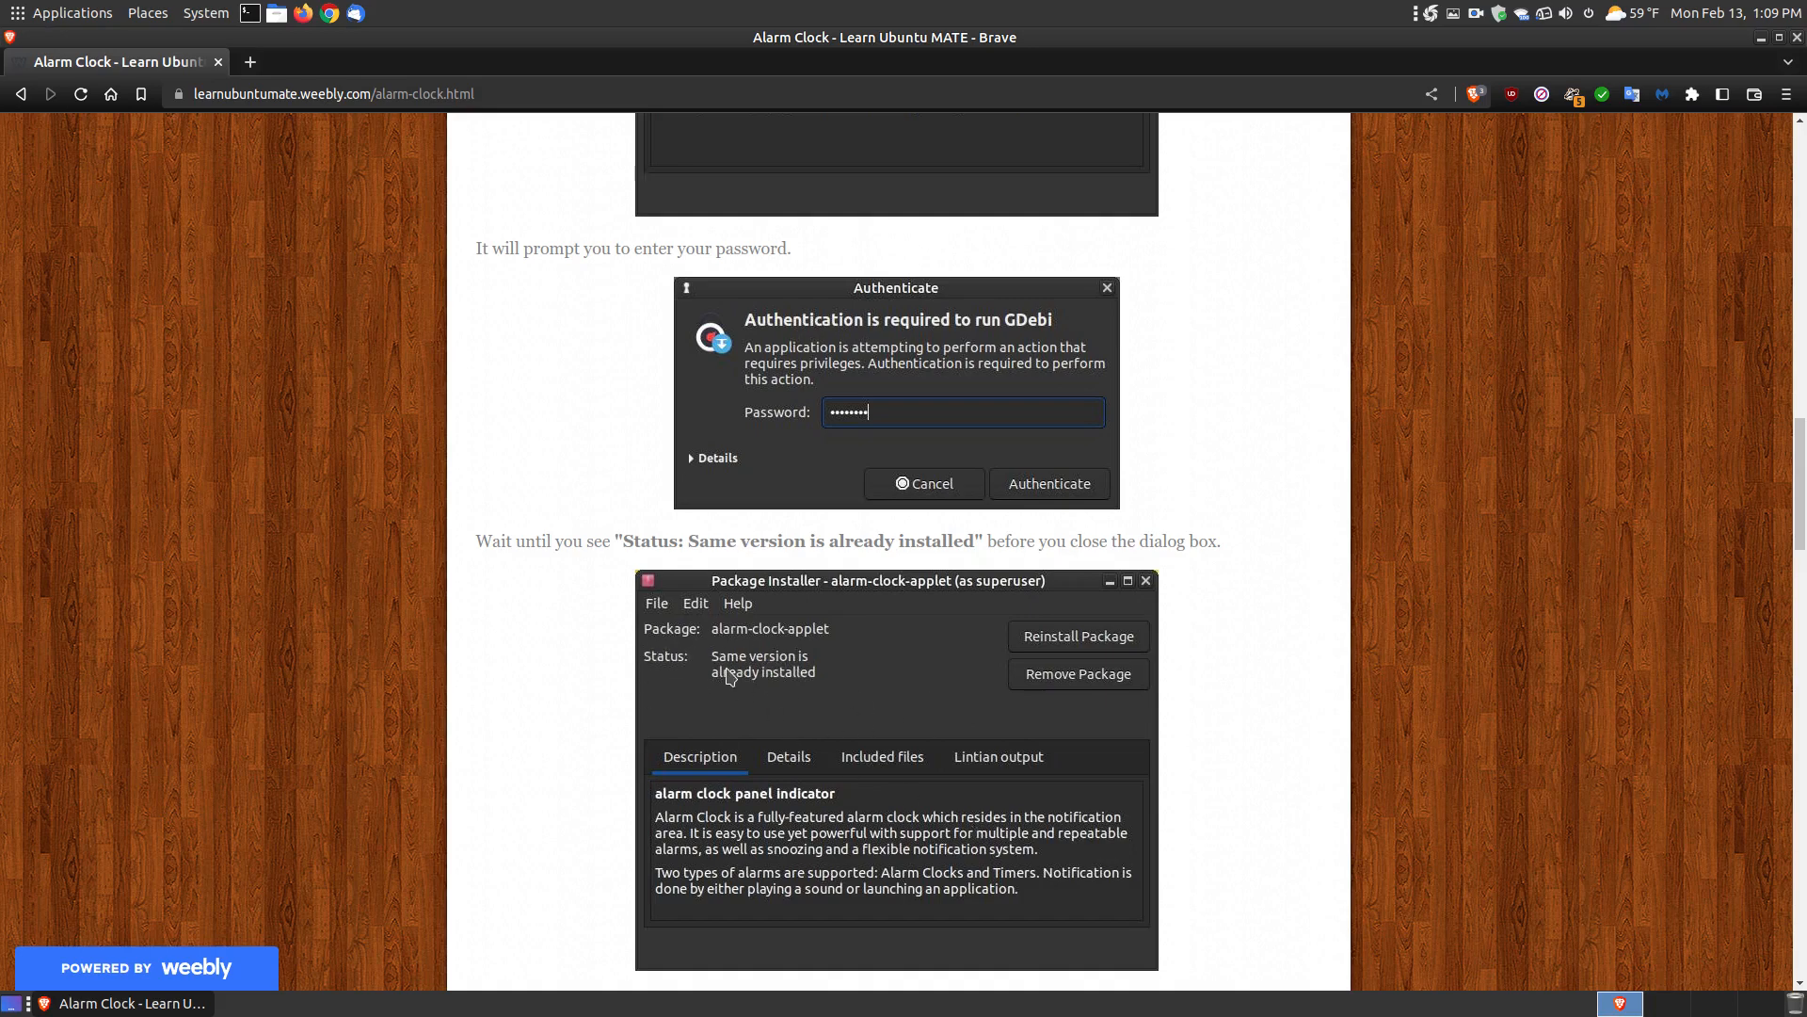
{"action": "scroll", "coordinate": [729, 675], "scroll_direction": "down", "scroll_amount": 3}
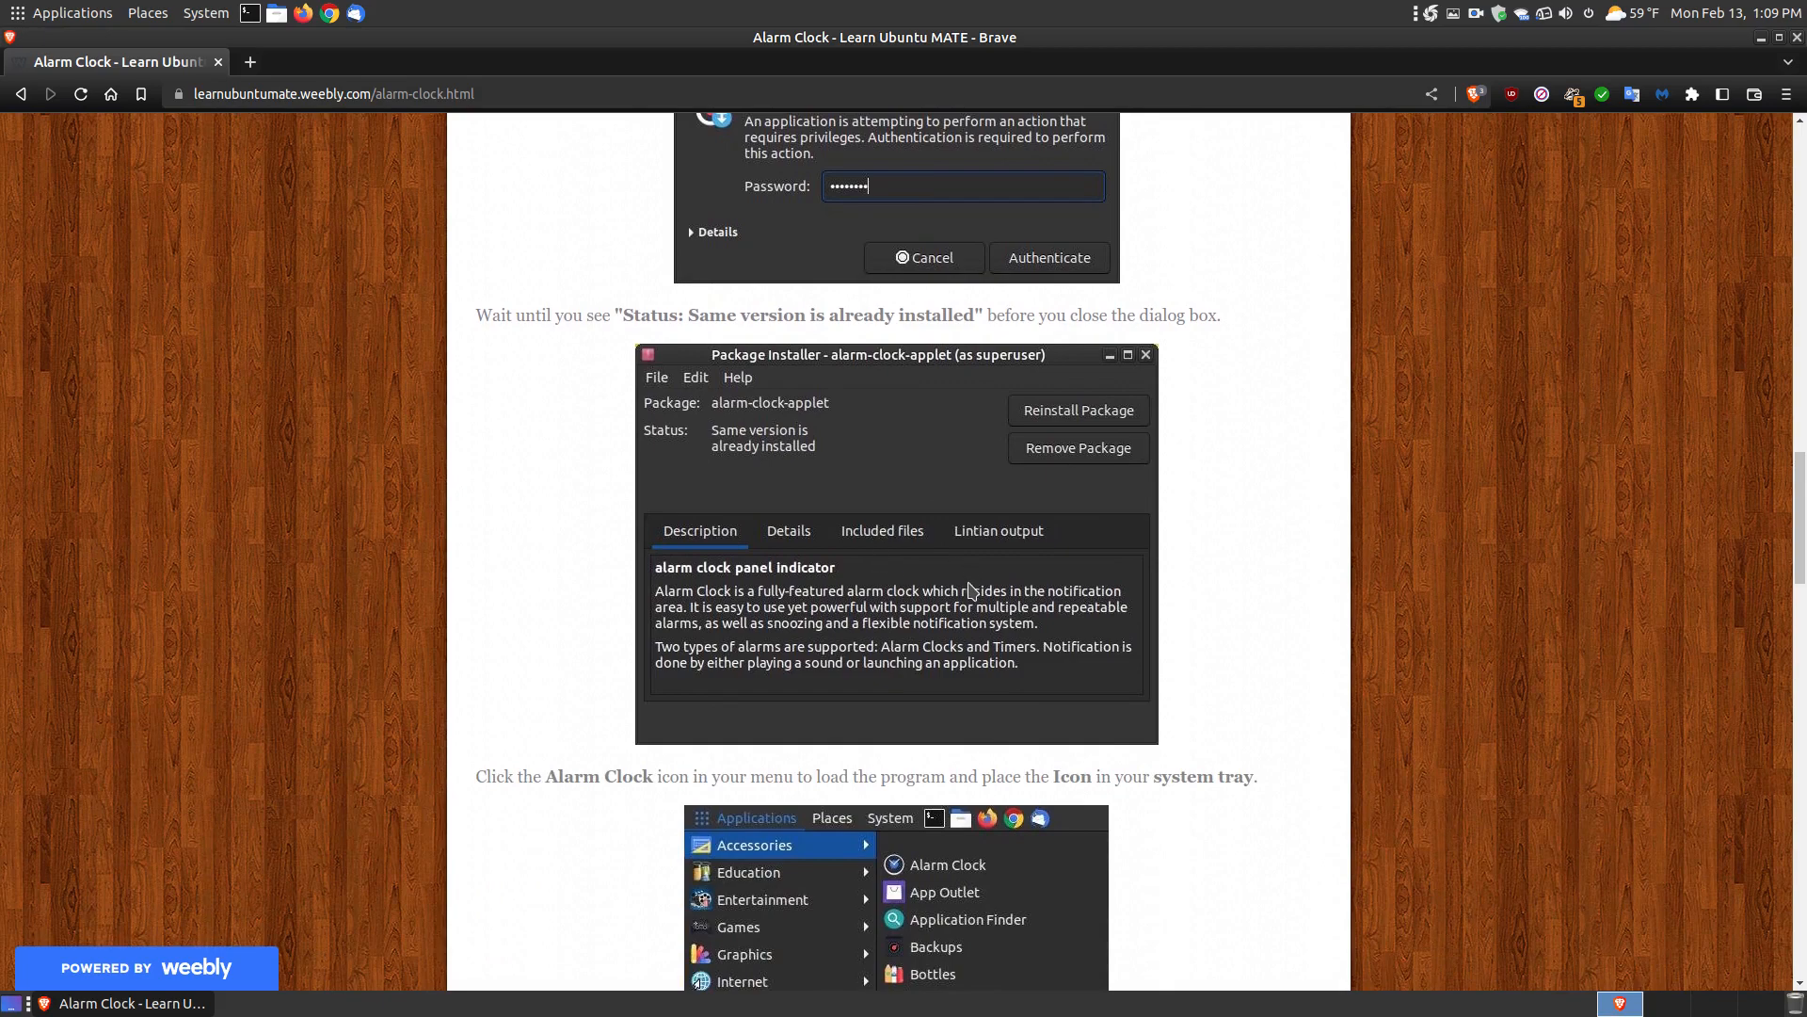
{"action": "scroll", "coordinate": [970, 590], "scroll_direction": "down", "scroll_amount": 5}
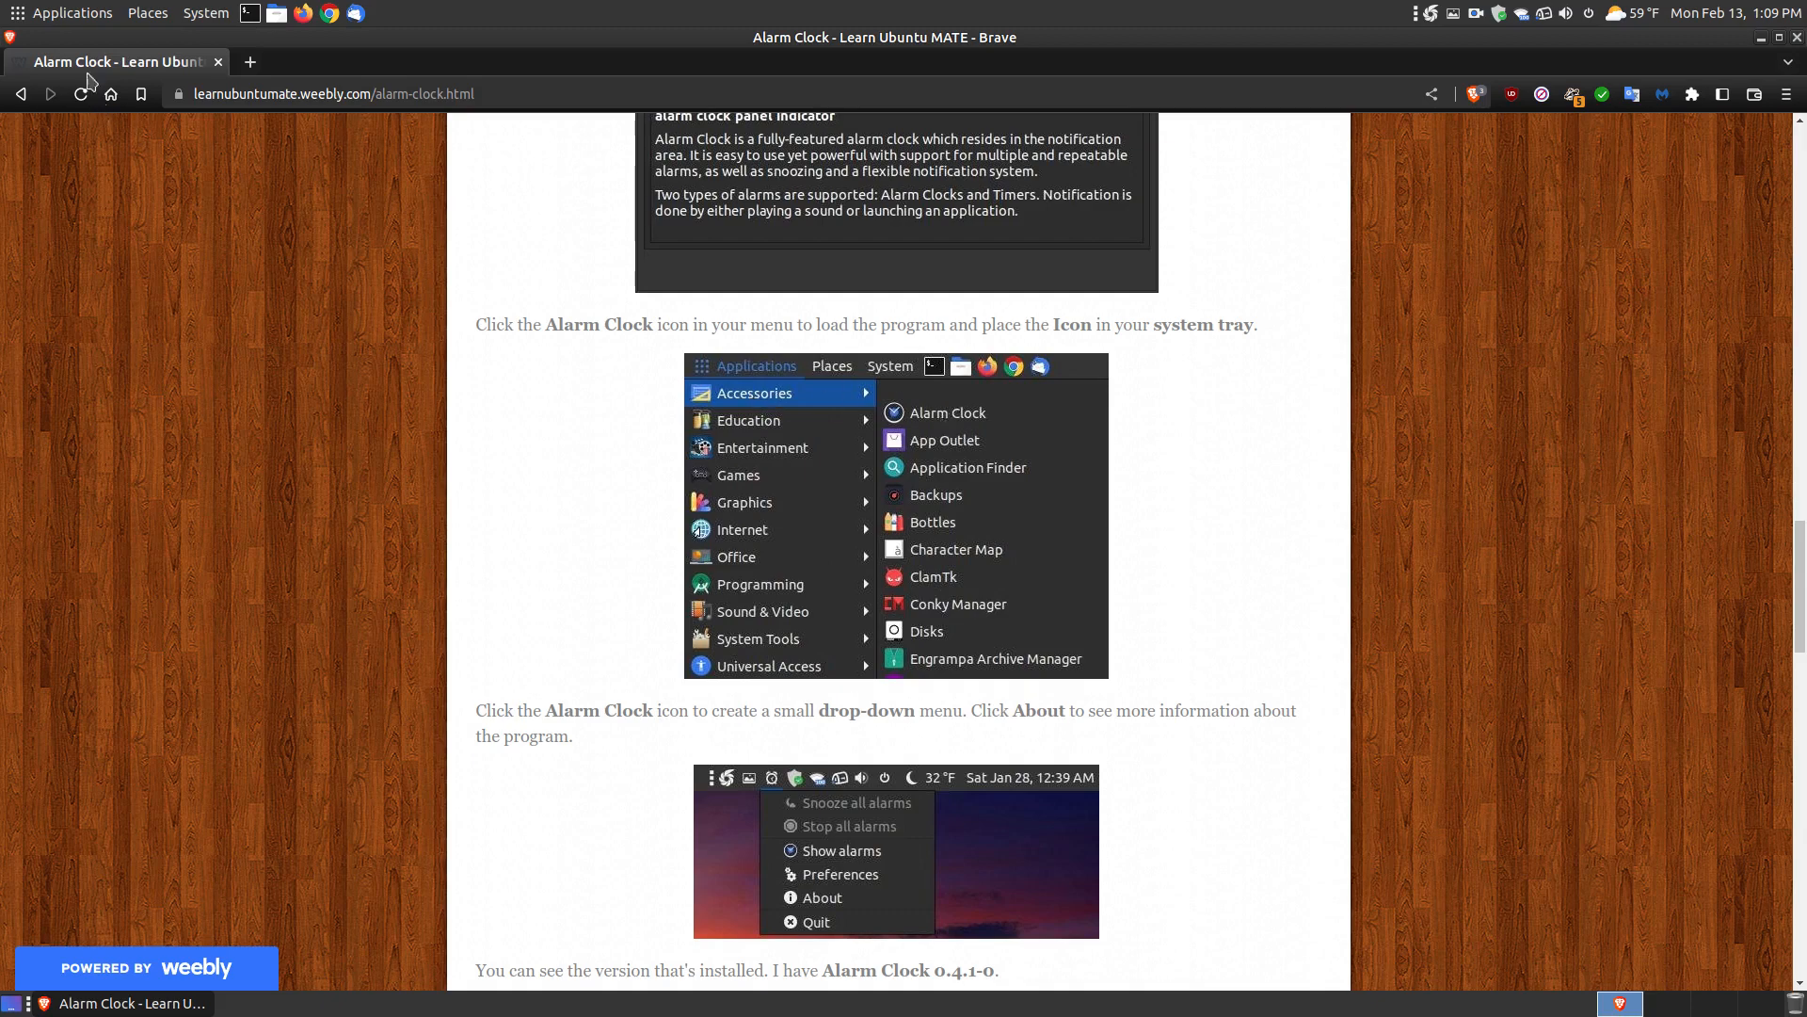
Step: Launch Alarm Clock from the Accessories applications and minimize its Alarms window
{"action": "left_click", "coordinate": [71, 16]}
{"action": "mouse_move", "coordinate": [81, 47]}
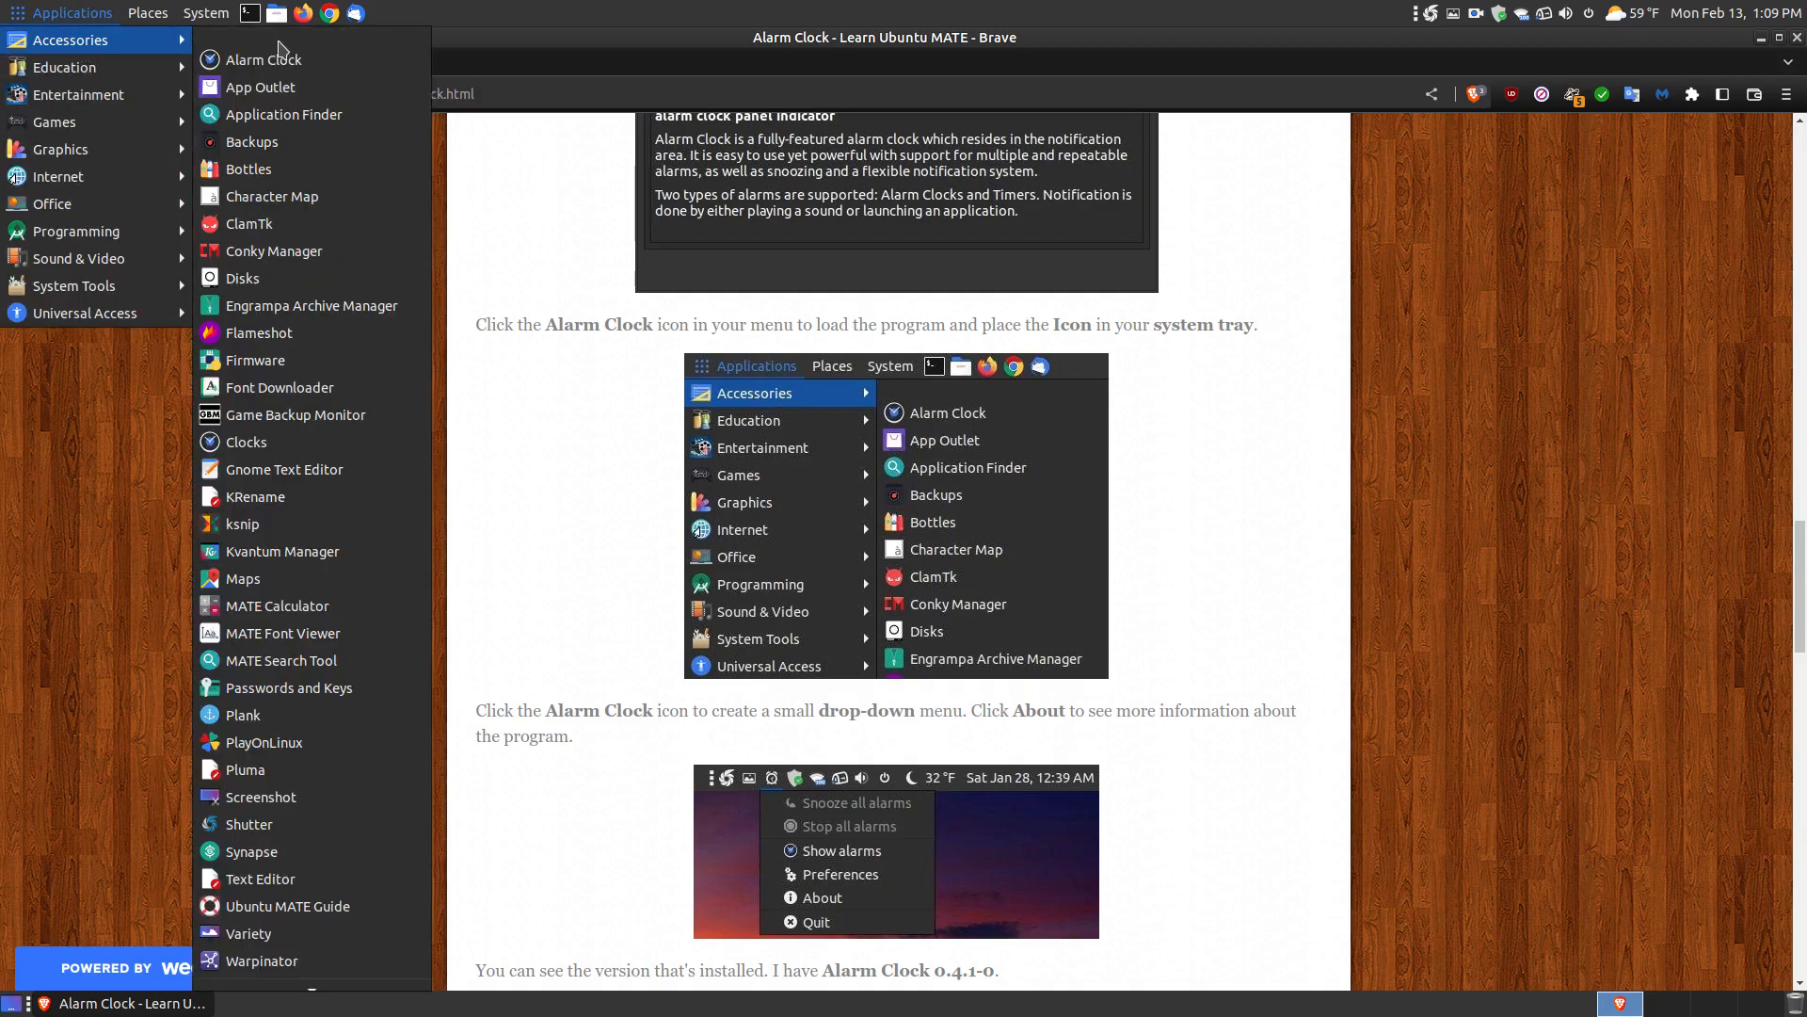
{"action": "left_click", "coordinate": [282, 55]}
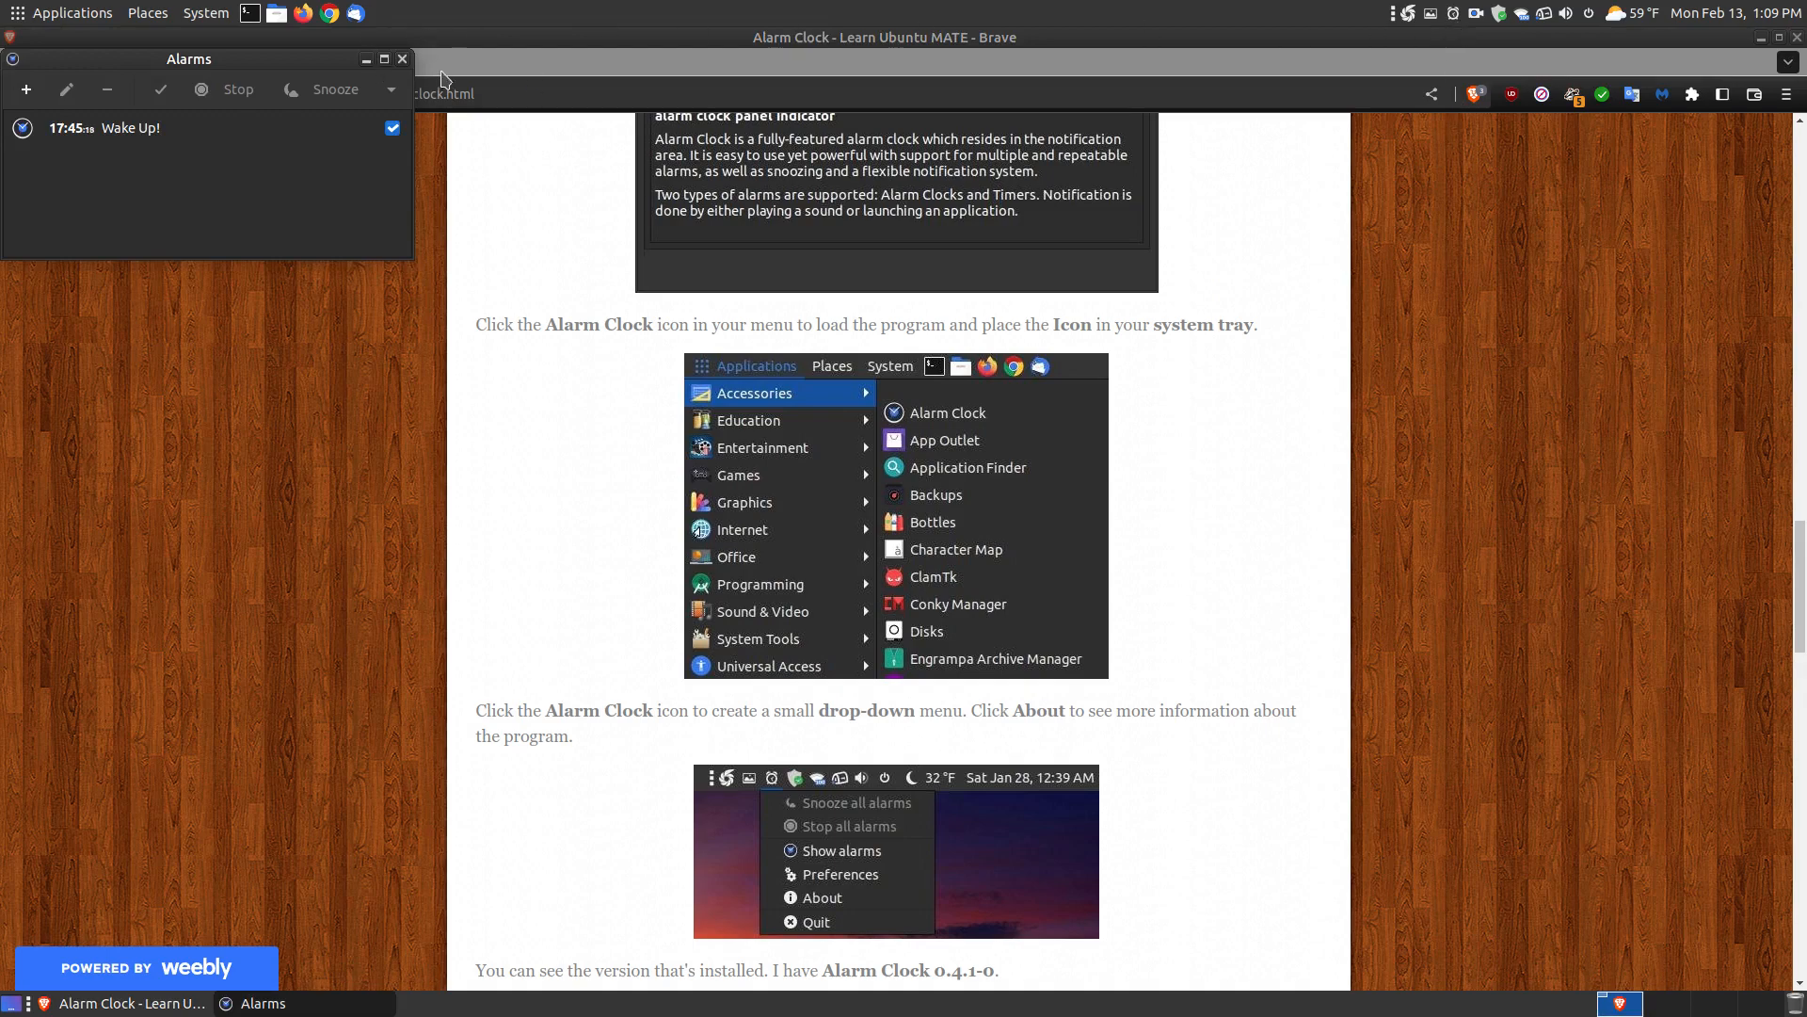
{"action": "left_click", "coordinate": [366, 59]}
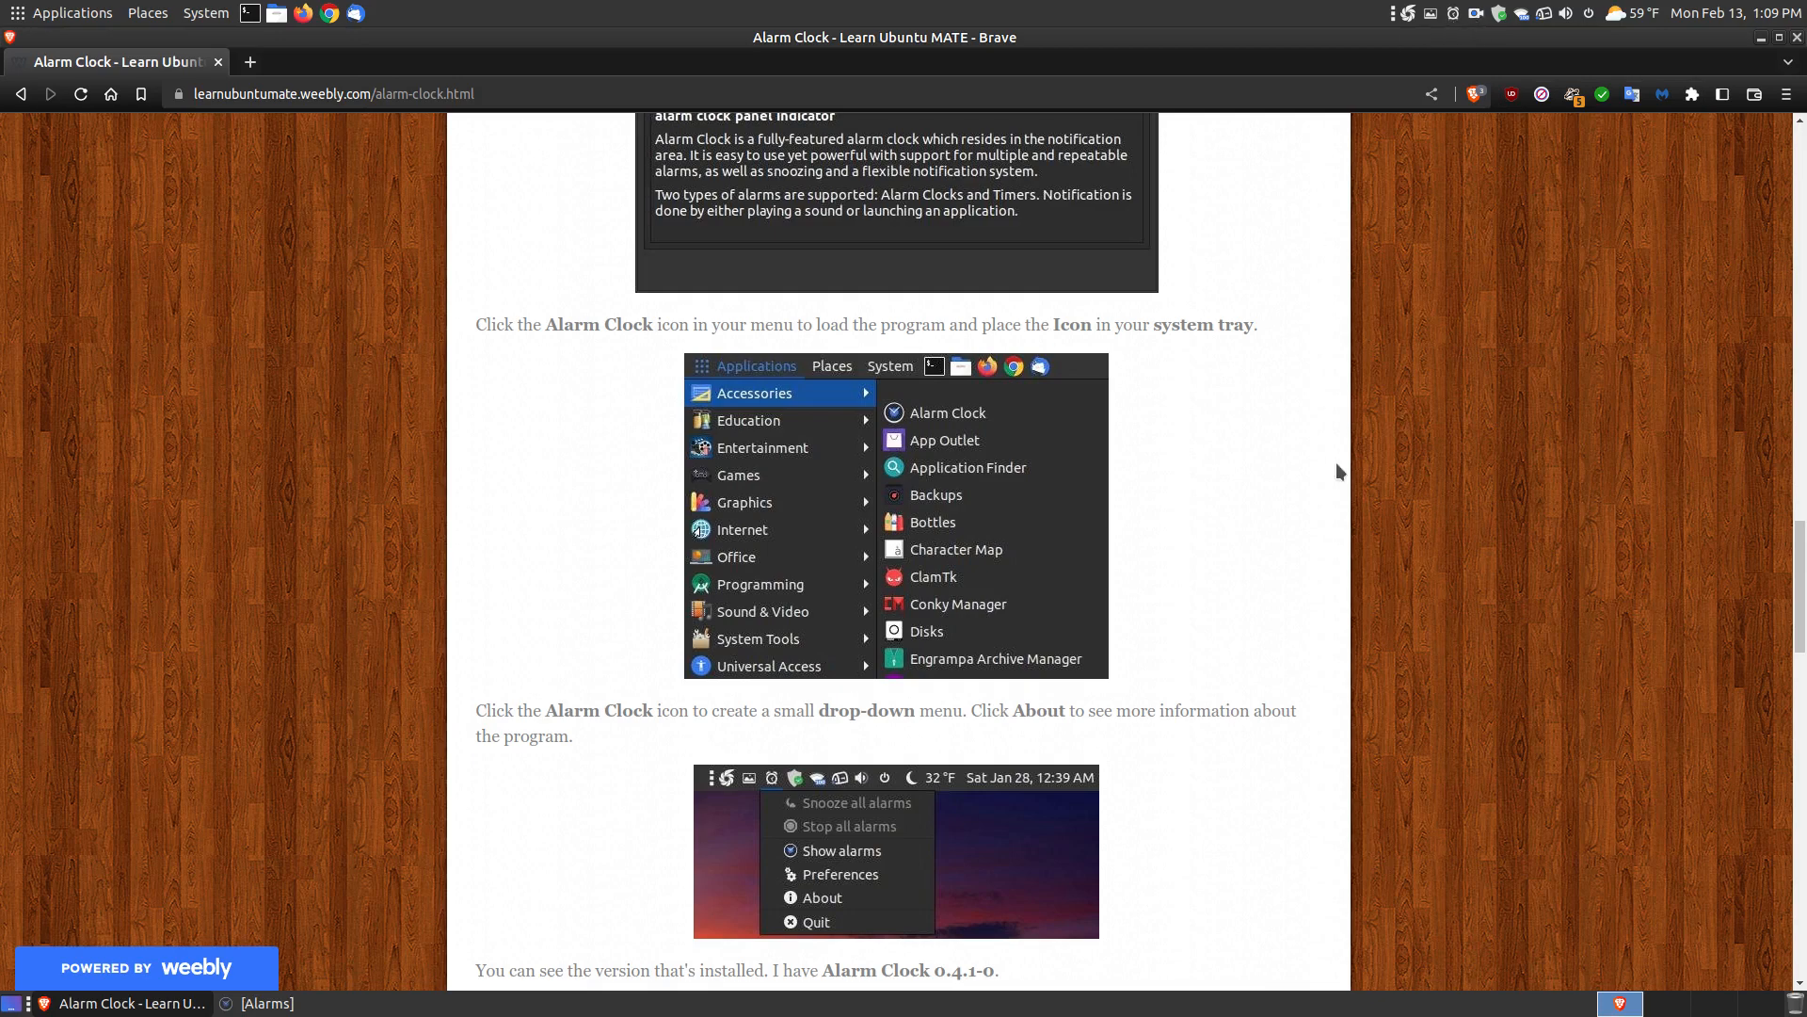
Step: View the options of the Alarm Clock system tray indicator, dismiss them, and minimize the browser to reveal the desktop
{"action": "scroll", "coordinate": [1336, 461], "scroll_direction": "down", "scroll_amount": 5}
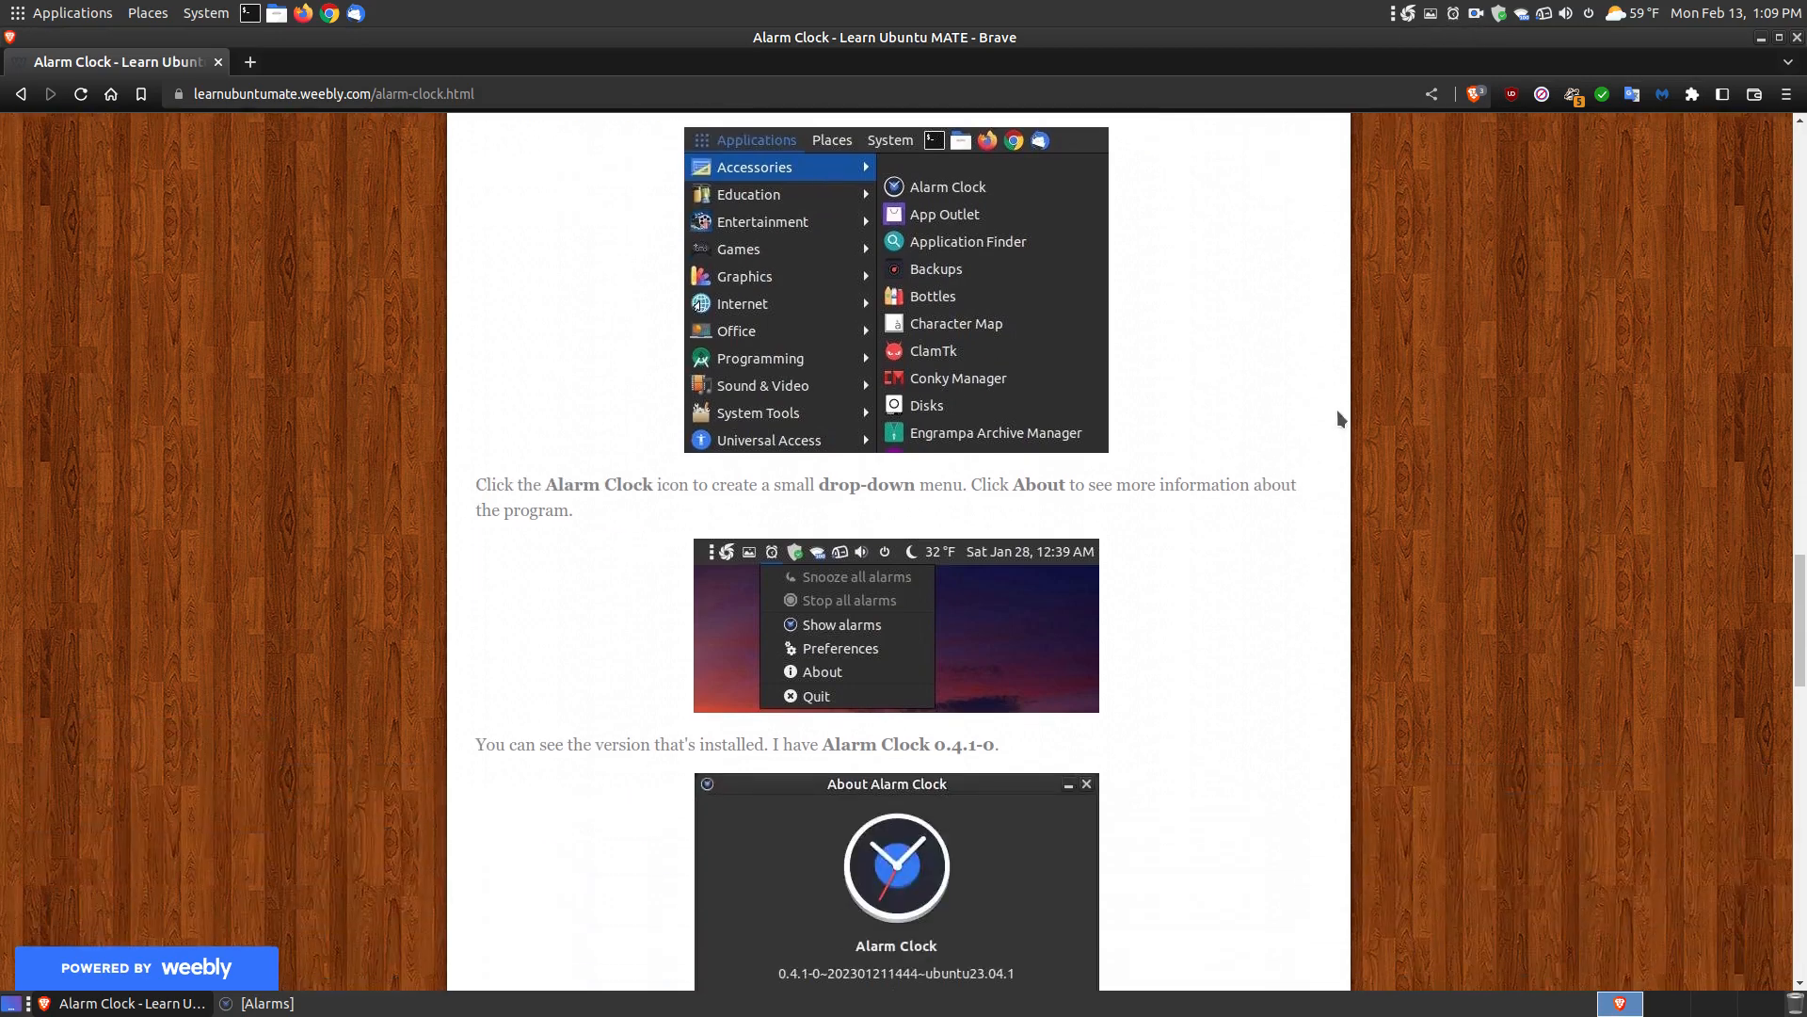
{"action": "left_click", "coordinate": [1455, 15]}
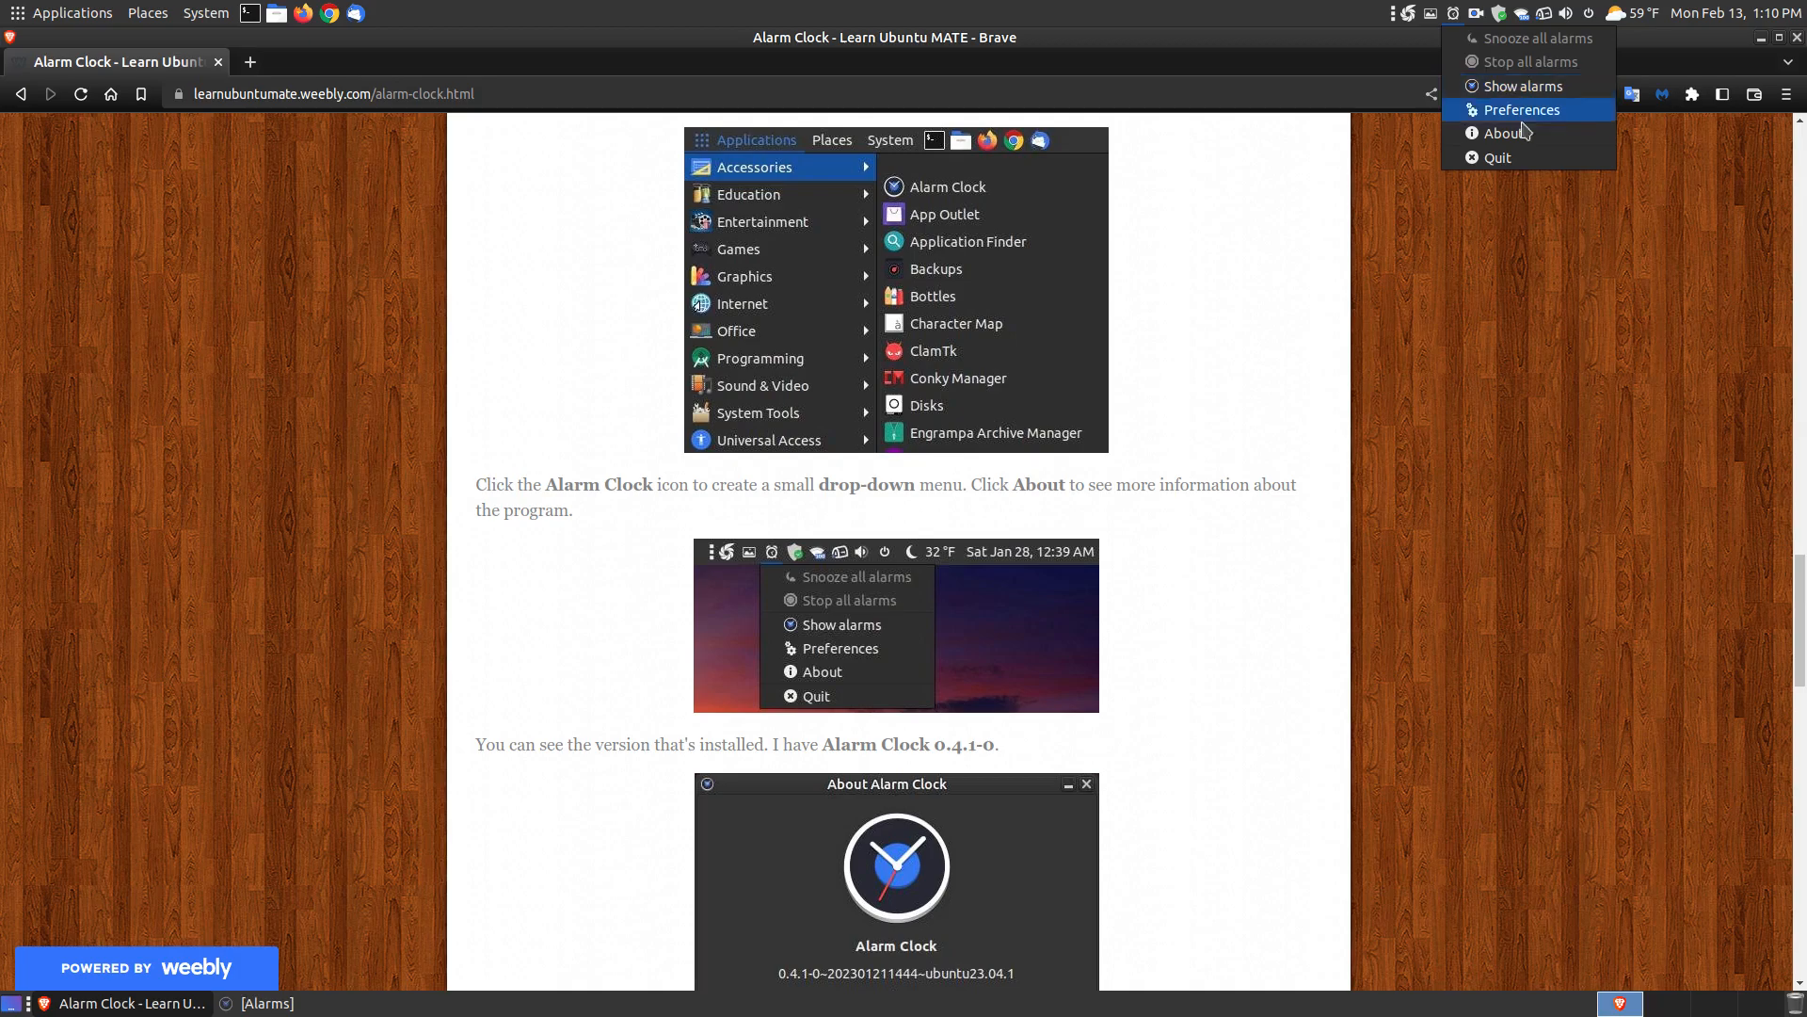
{"action": "left_click", "coordinate": [1723, 265]}
{"action": "left_click", "coordinate": [1764, 40]}
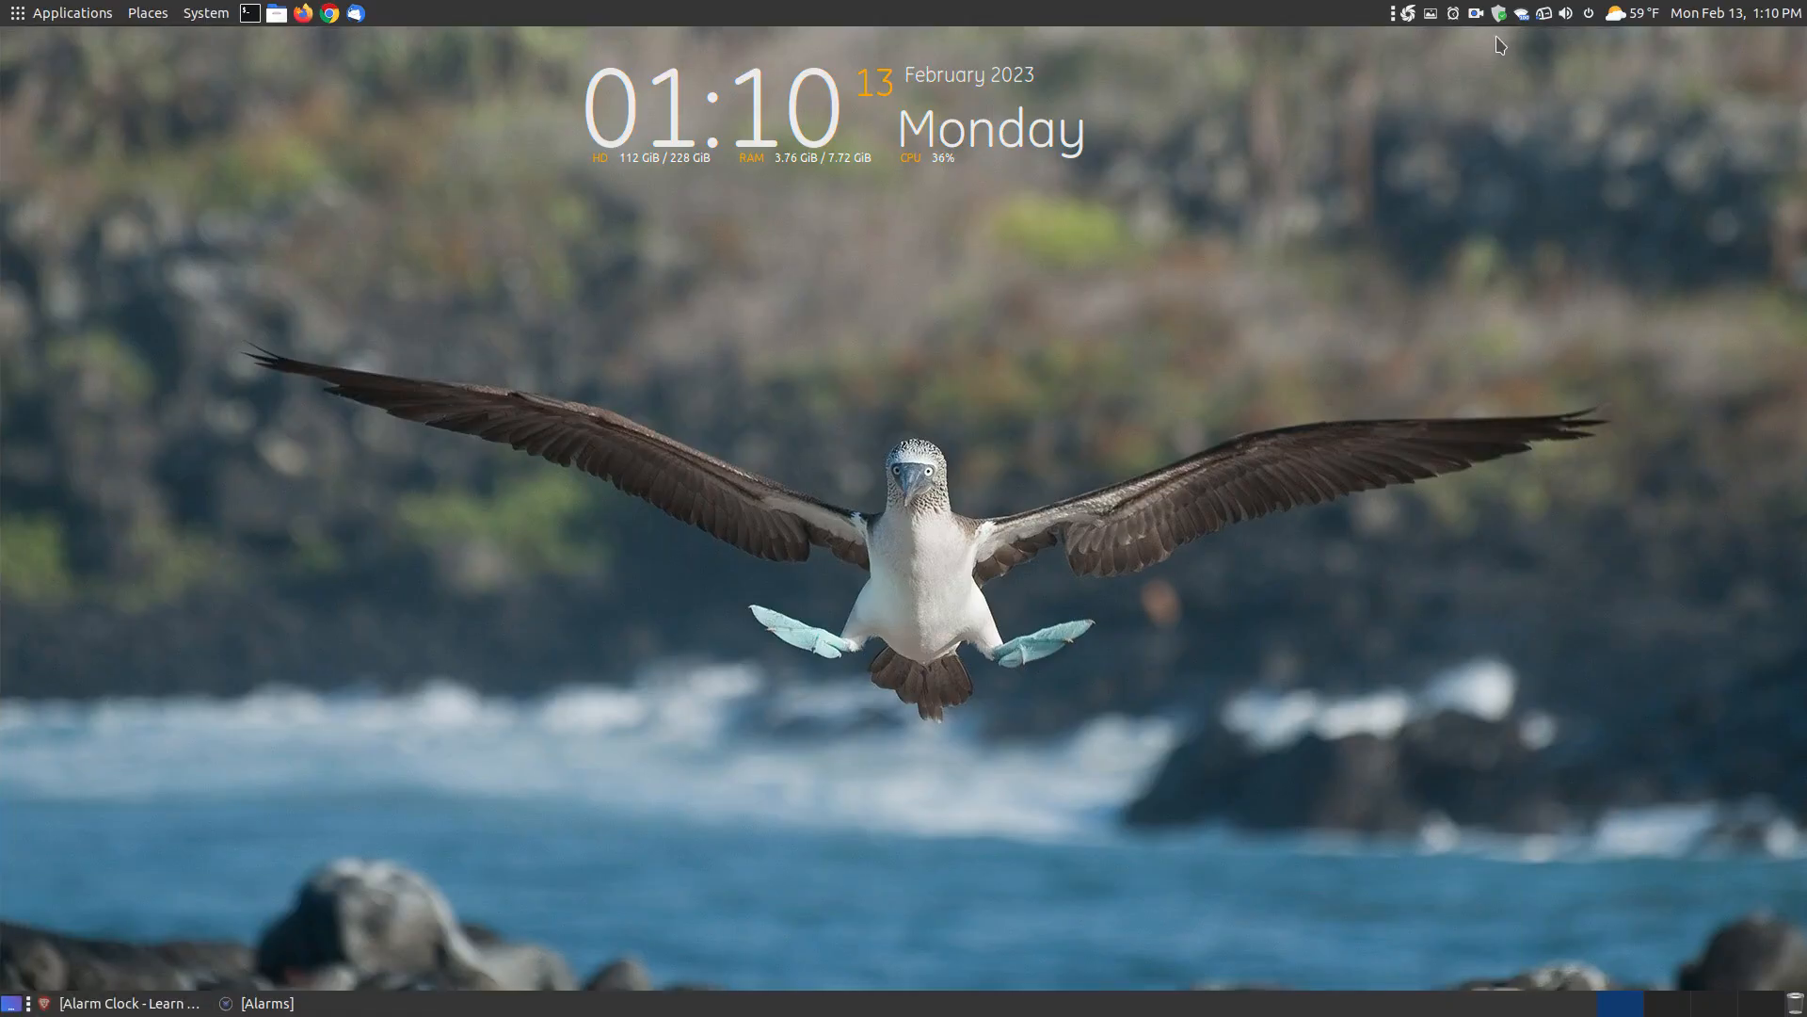
Step: Show the Alarms window, move it to the upper middle of the desktop, and select the "Wake Up!" alarm
{"action": "left_click", "coordinate": [1457, 17]}
{"action": "left_click", "coordinate": [1495, 91]}
{"action": "left_click", "coordinate": [288, 1013]}
{"action": "left_click_drag", "start_coordinate": [292, 77], "coordinate": [982, 235]}
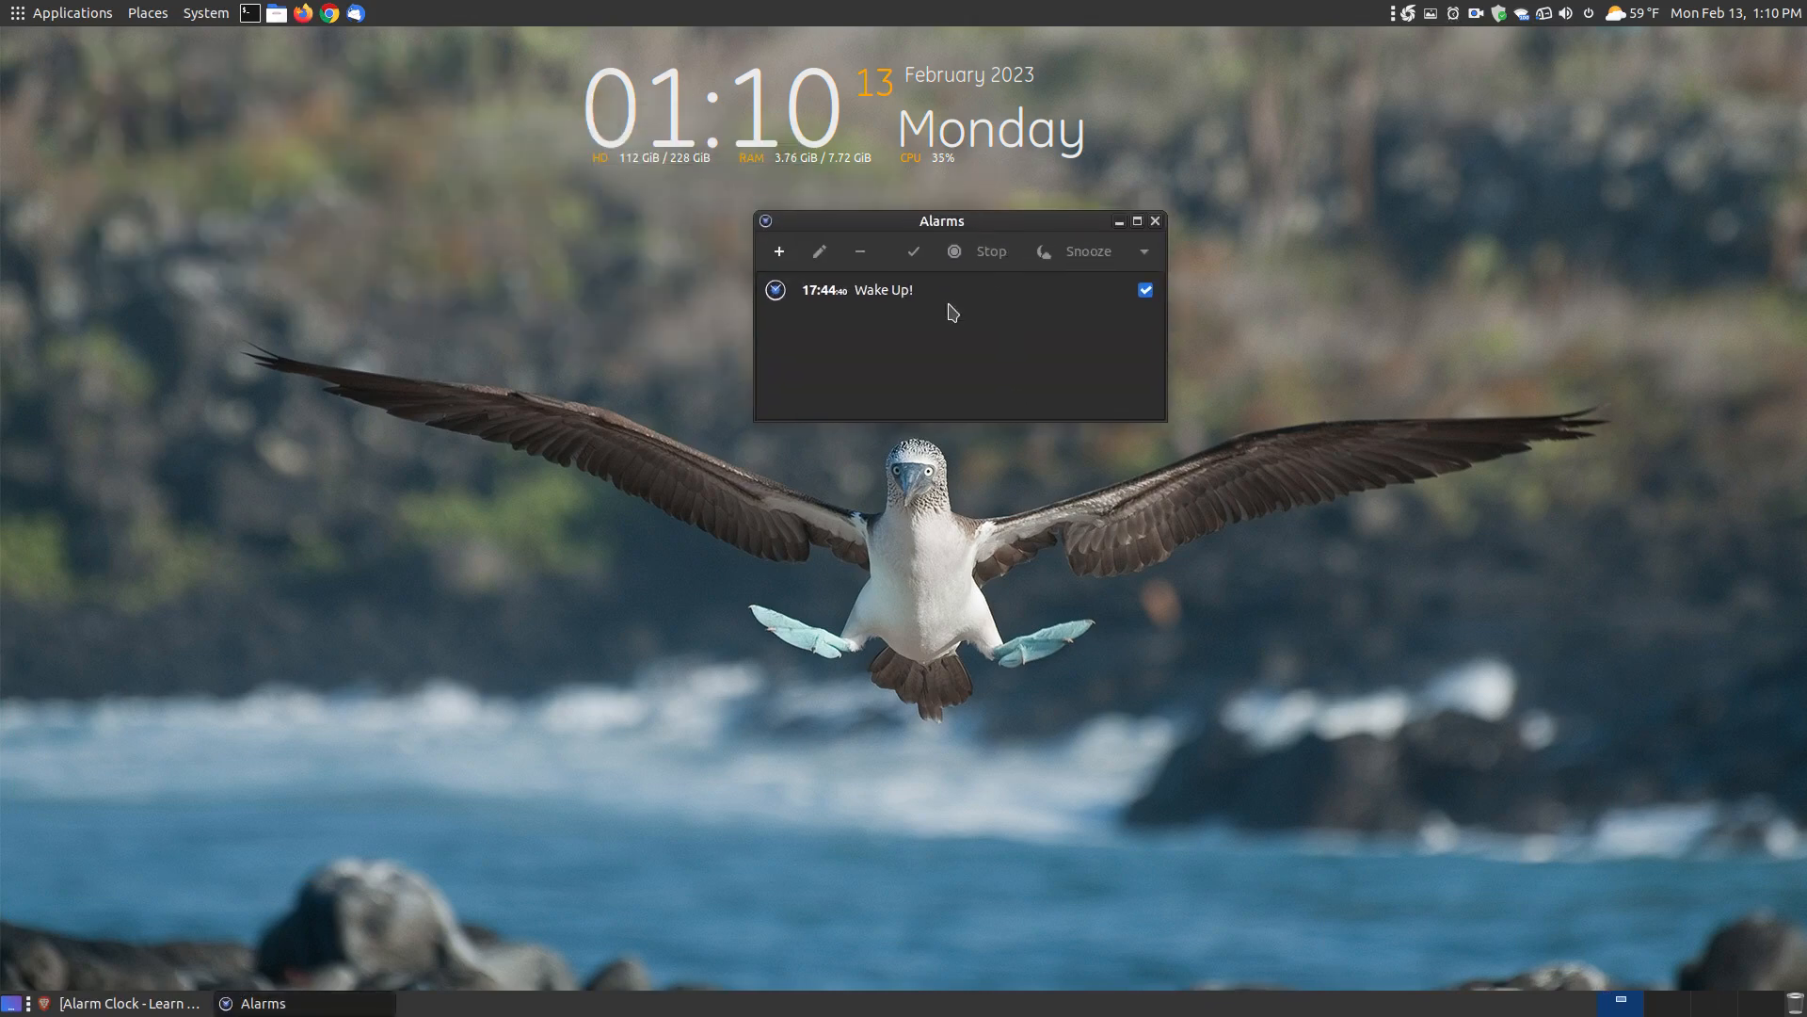
{"action": "left_click", "coordinate": [885, 297]}
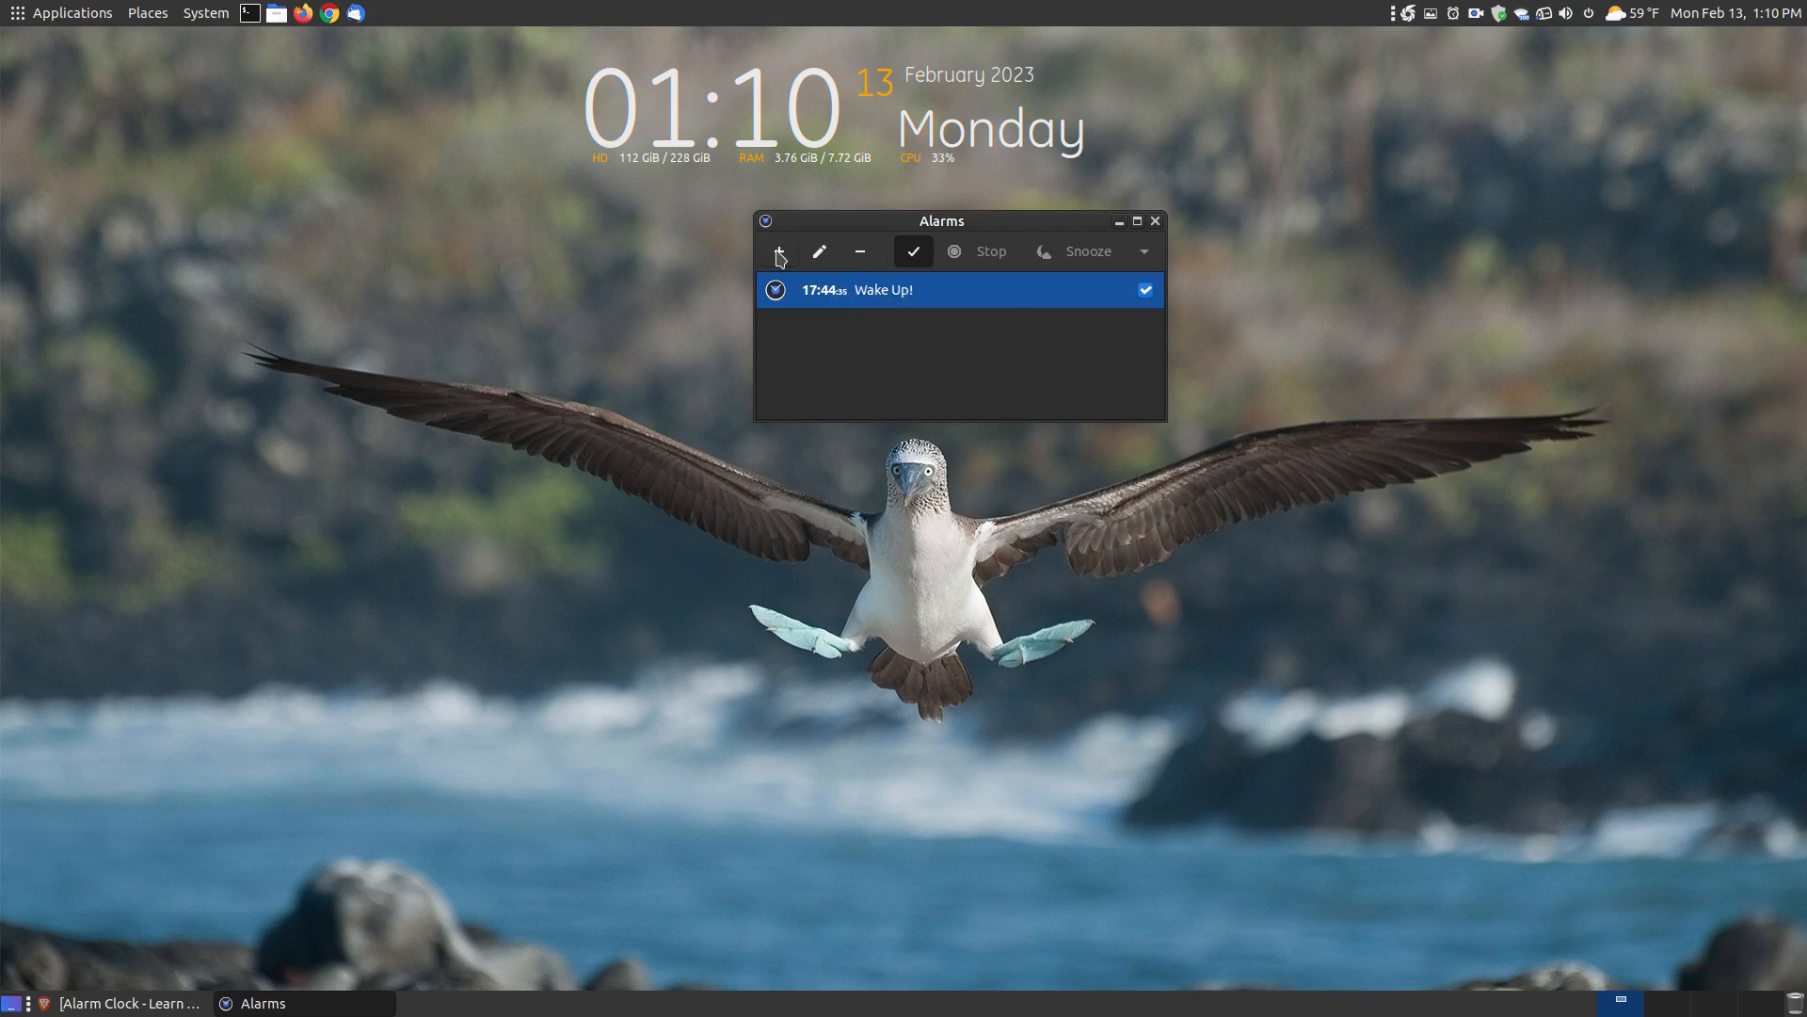
Step: Open the "Wake Up!" alarm for editing, move its dialog clear of the alarm list, and expand the Repeat options
{"action": "left_click", "coordinate": [820, 253]}
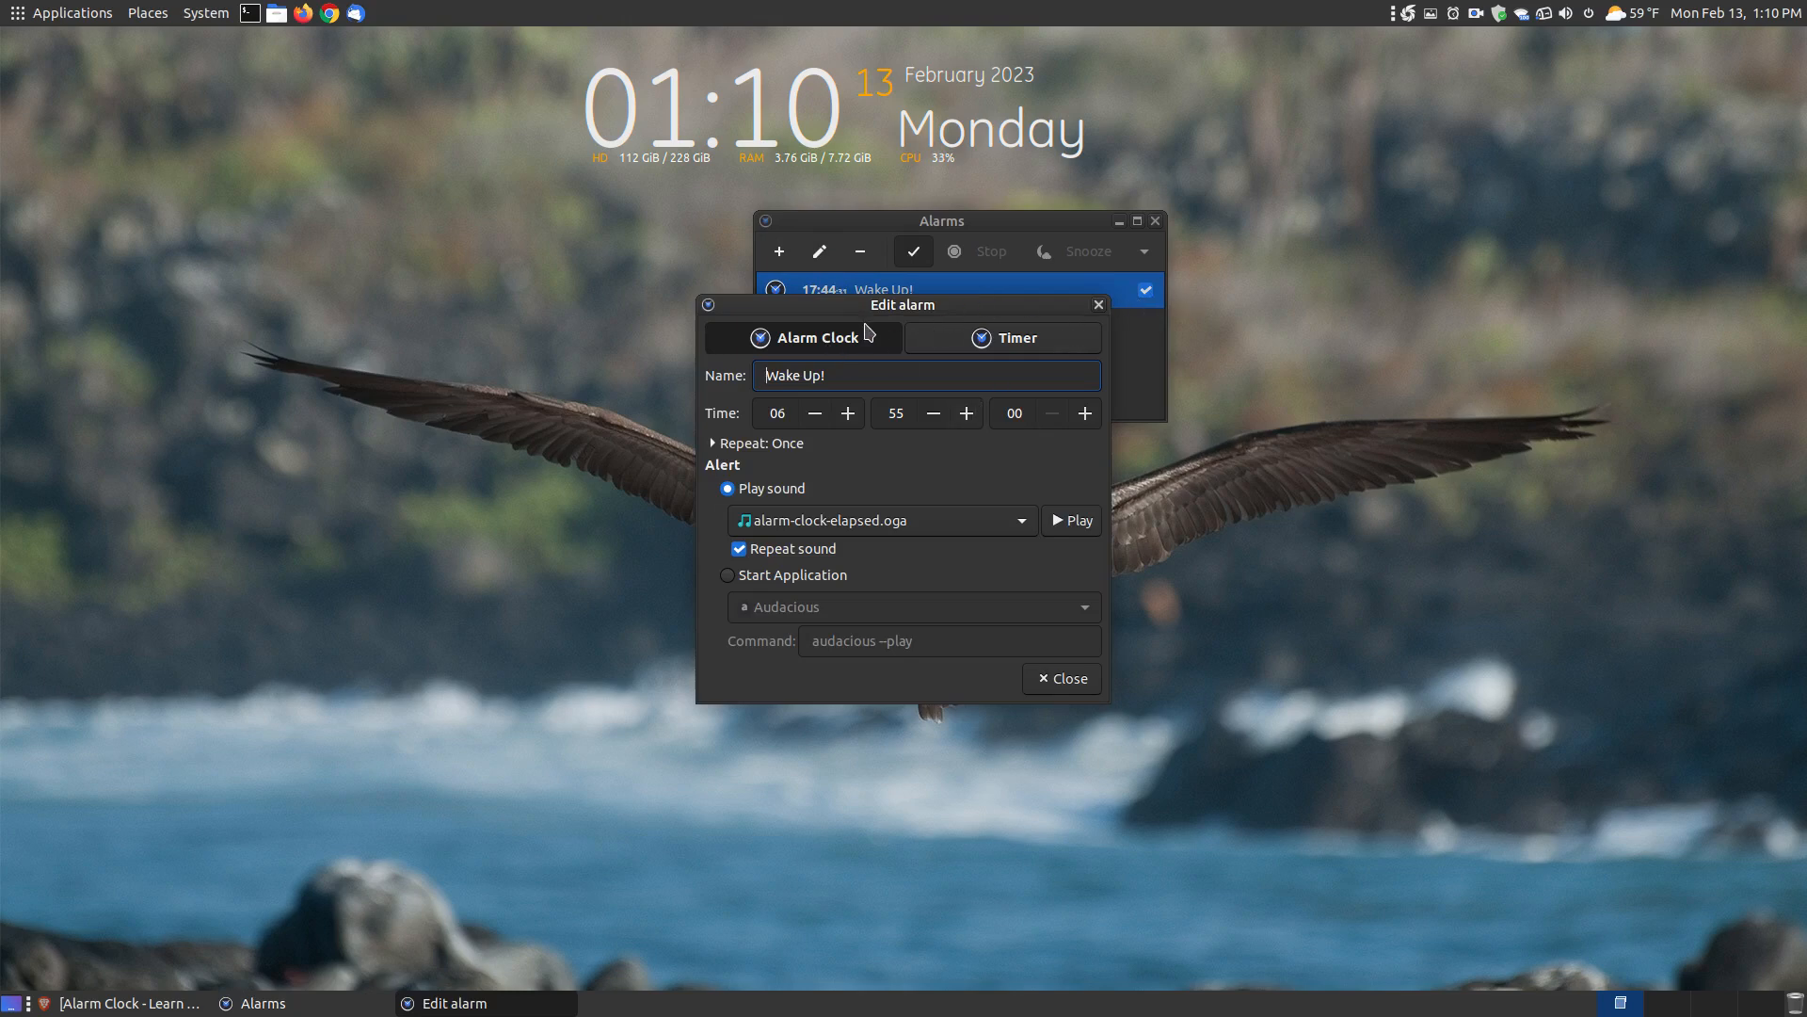
{"action": "left_click_drag", "start_coordinate": [866, 304], "coordinate": [951, 351]}
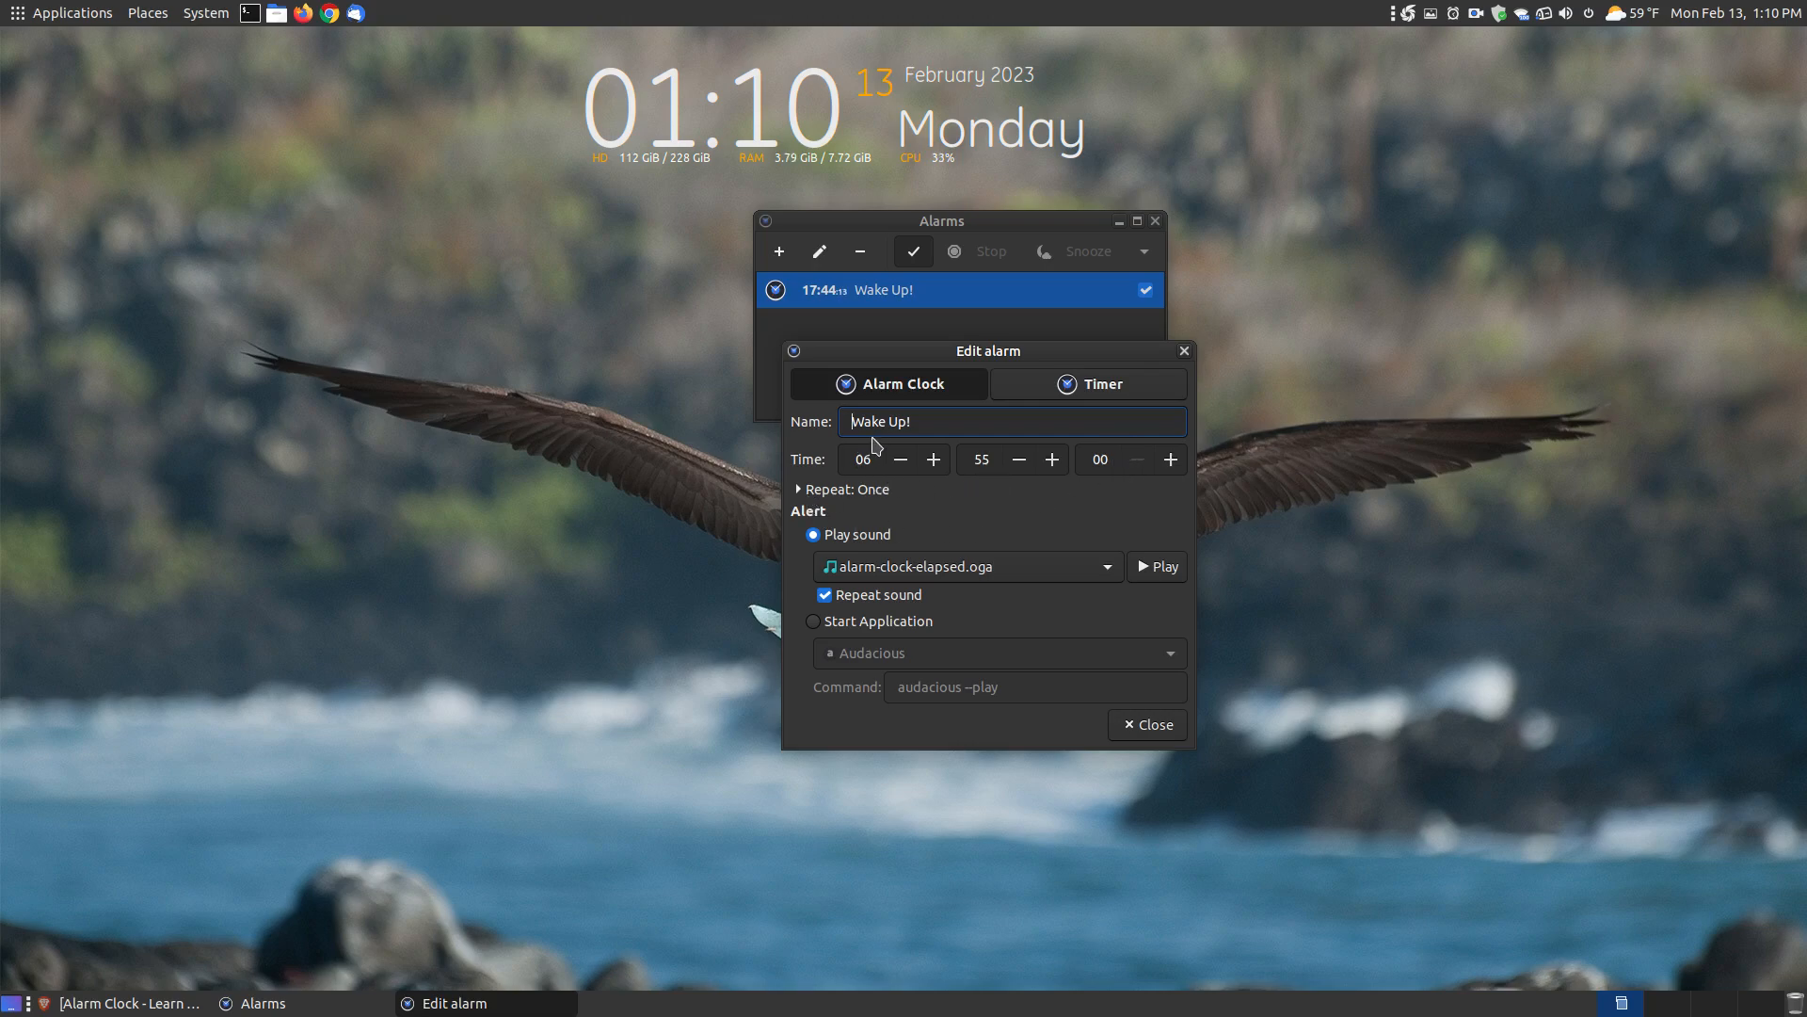
{"action": "left_click", "coordinate": [802, 493]}
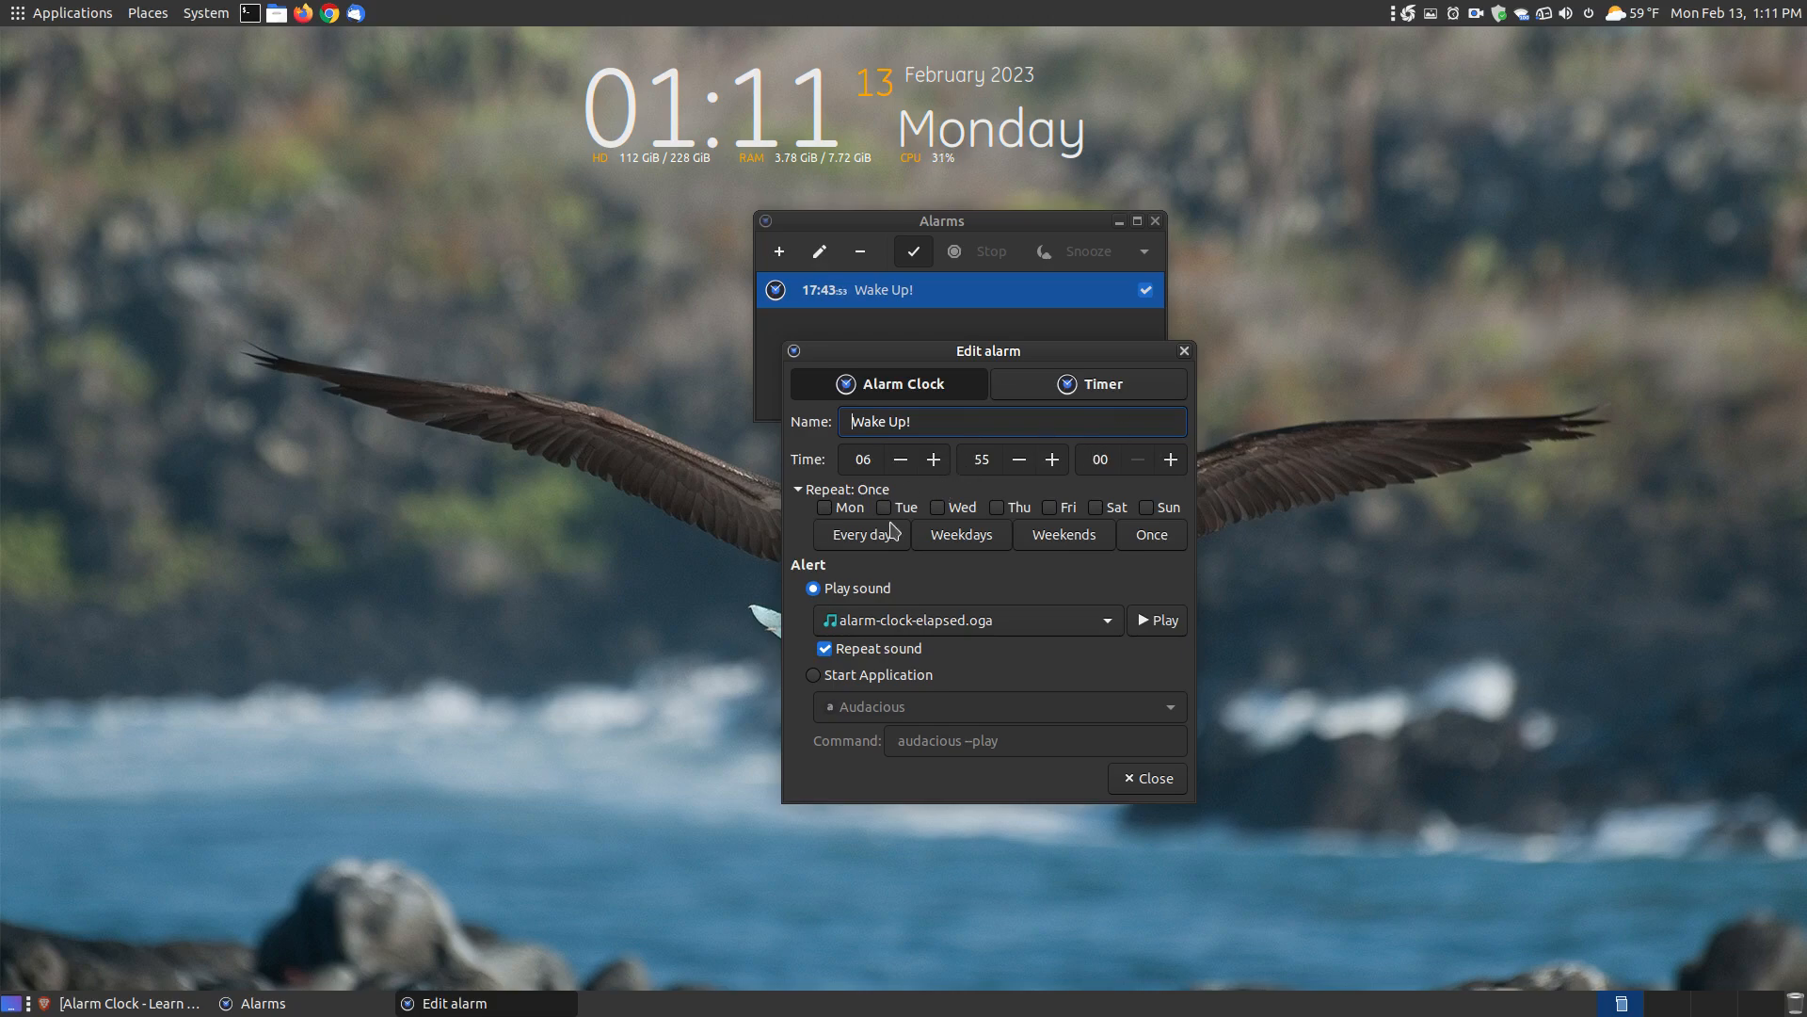
Step: Review the alert sound list and the Start Application alert, return to Play sound, and close the "Wake Up!" alarm's settings
{"action": "left_click", "coordinate": [1109, 625]}
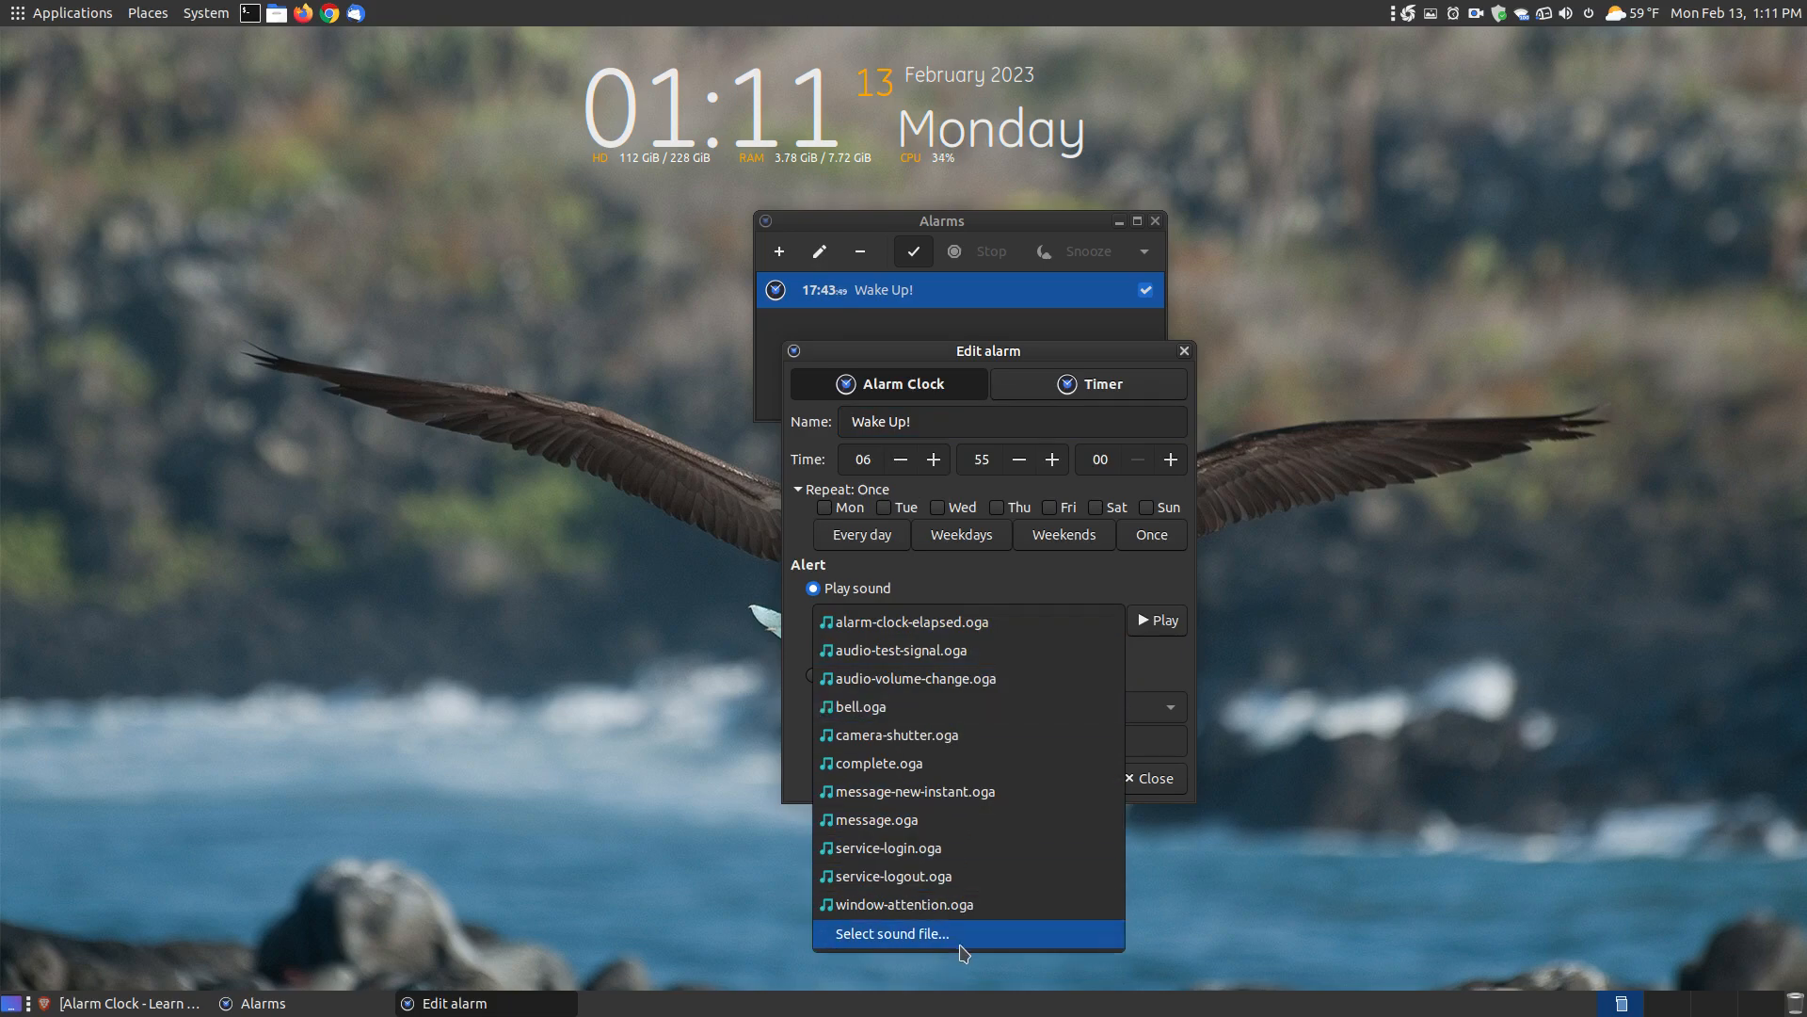
{"action": "left_click", "coordinate": [995, 593]}
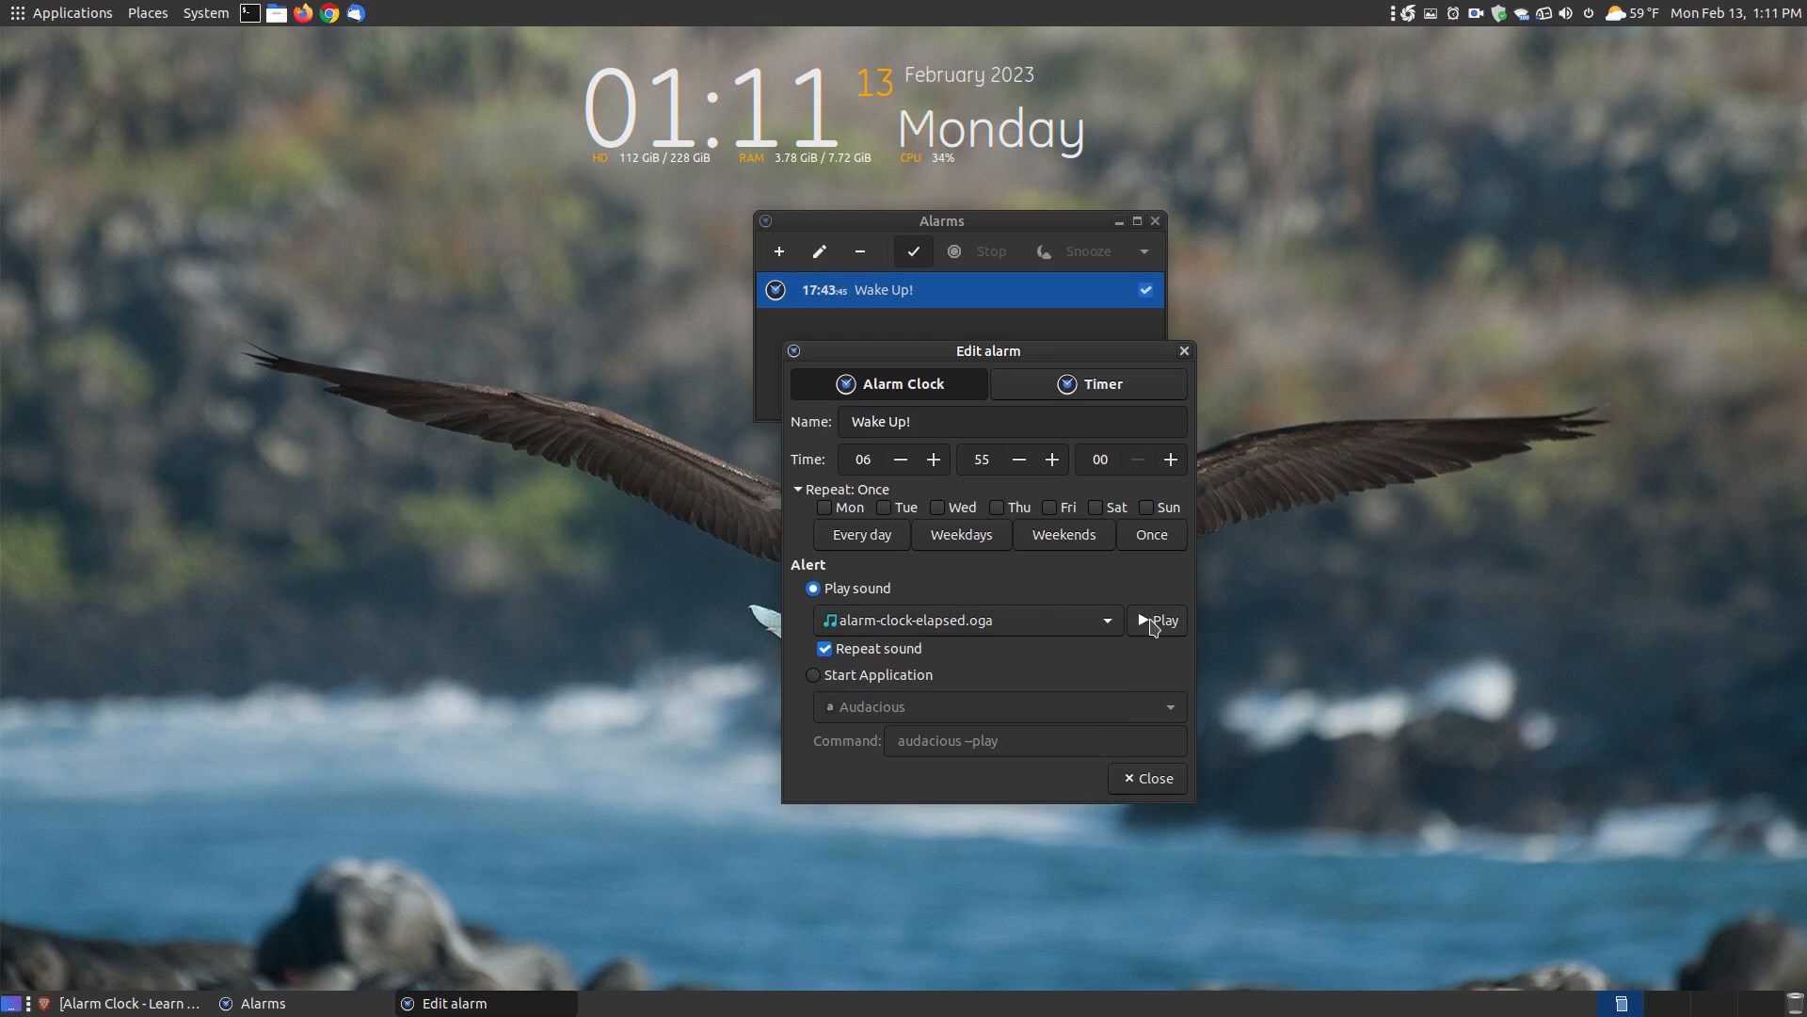
{"action": "left_click", "coordinate": [815, 676]}
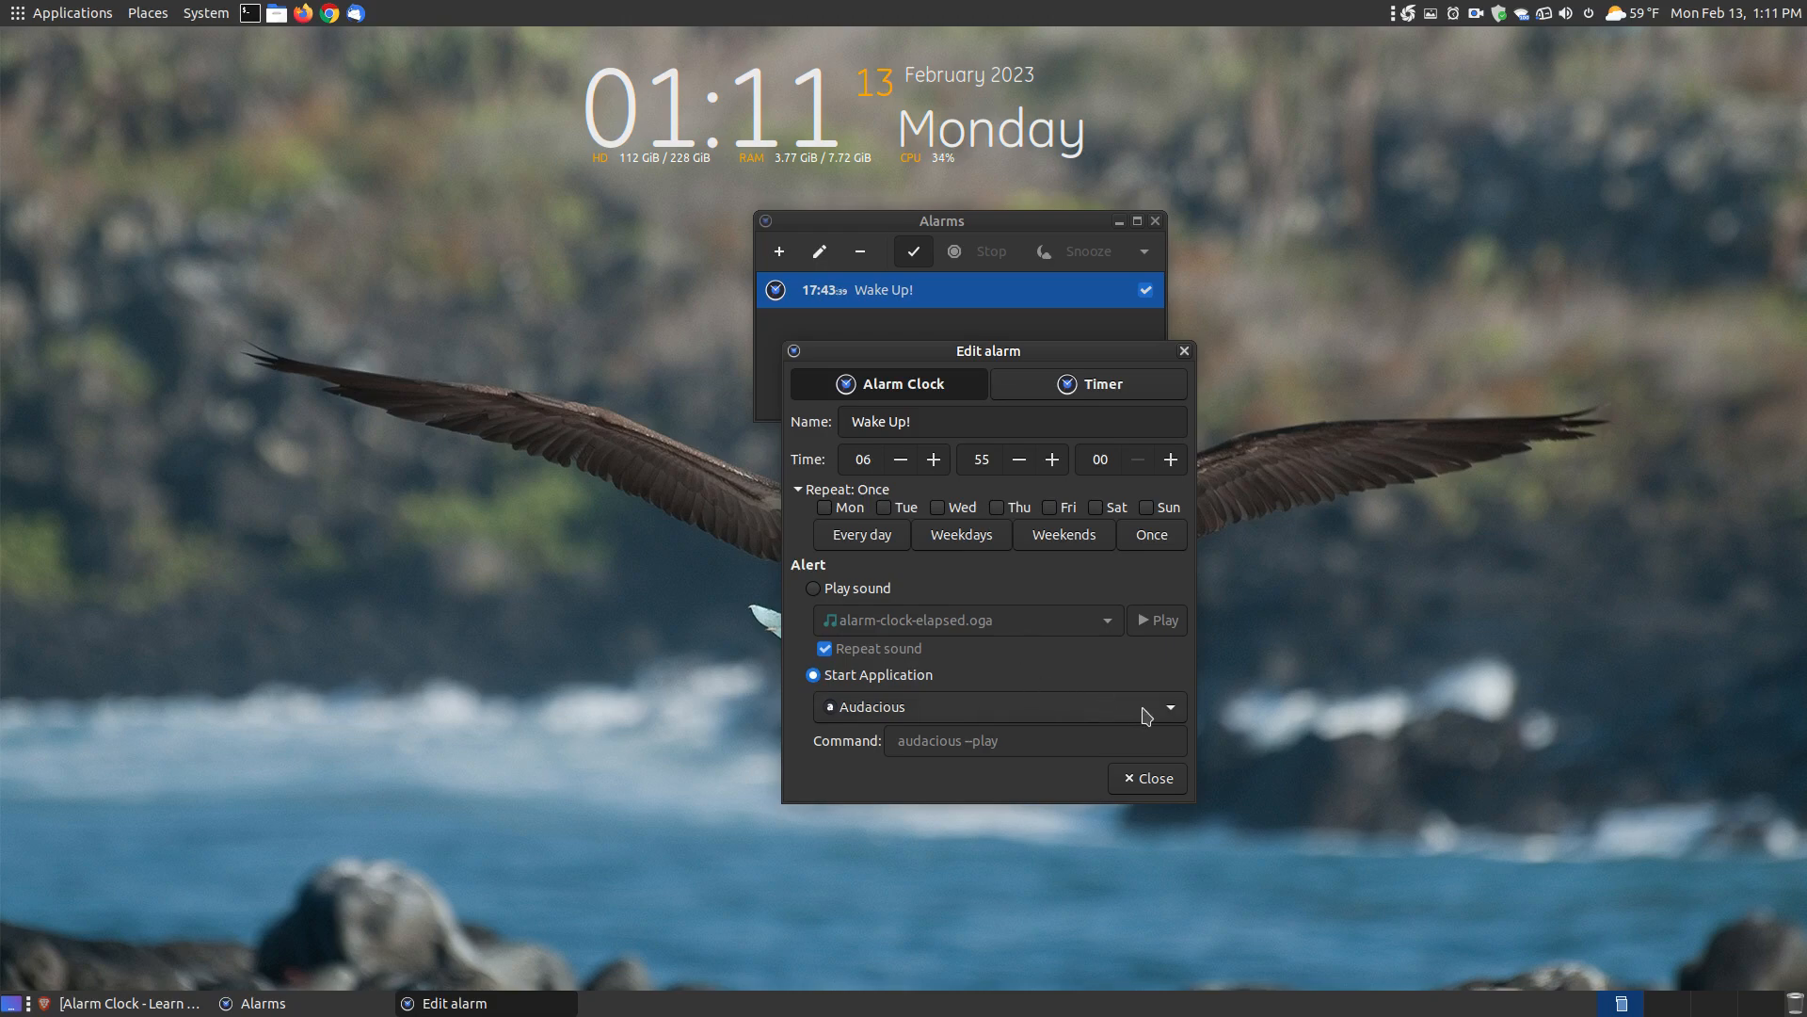
{"action": "left_click", "coordinate": [815, 589]}
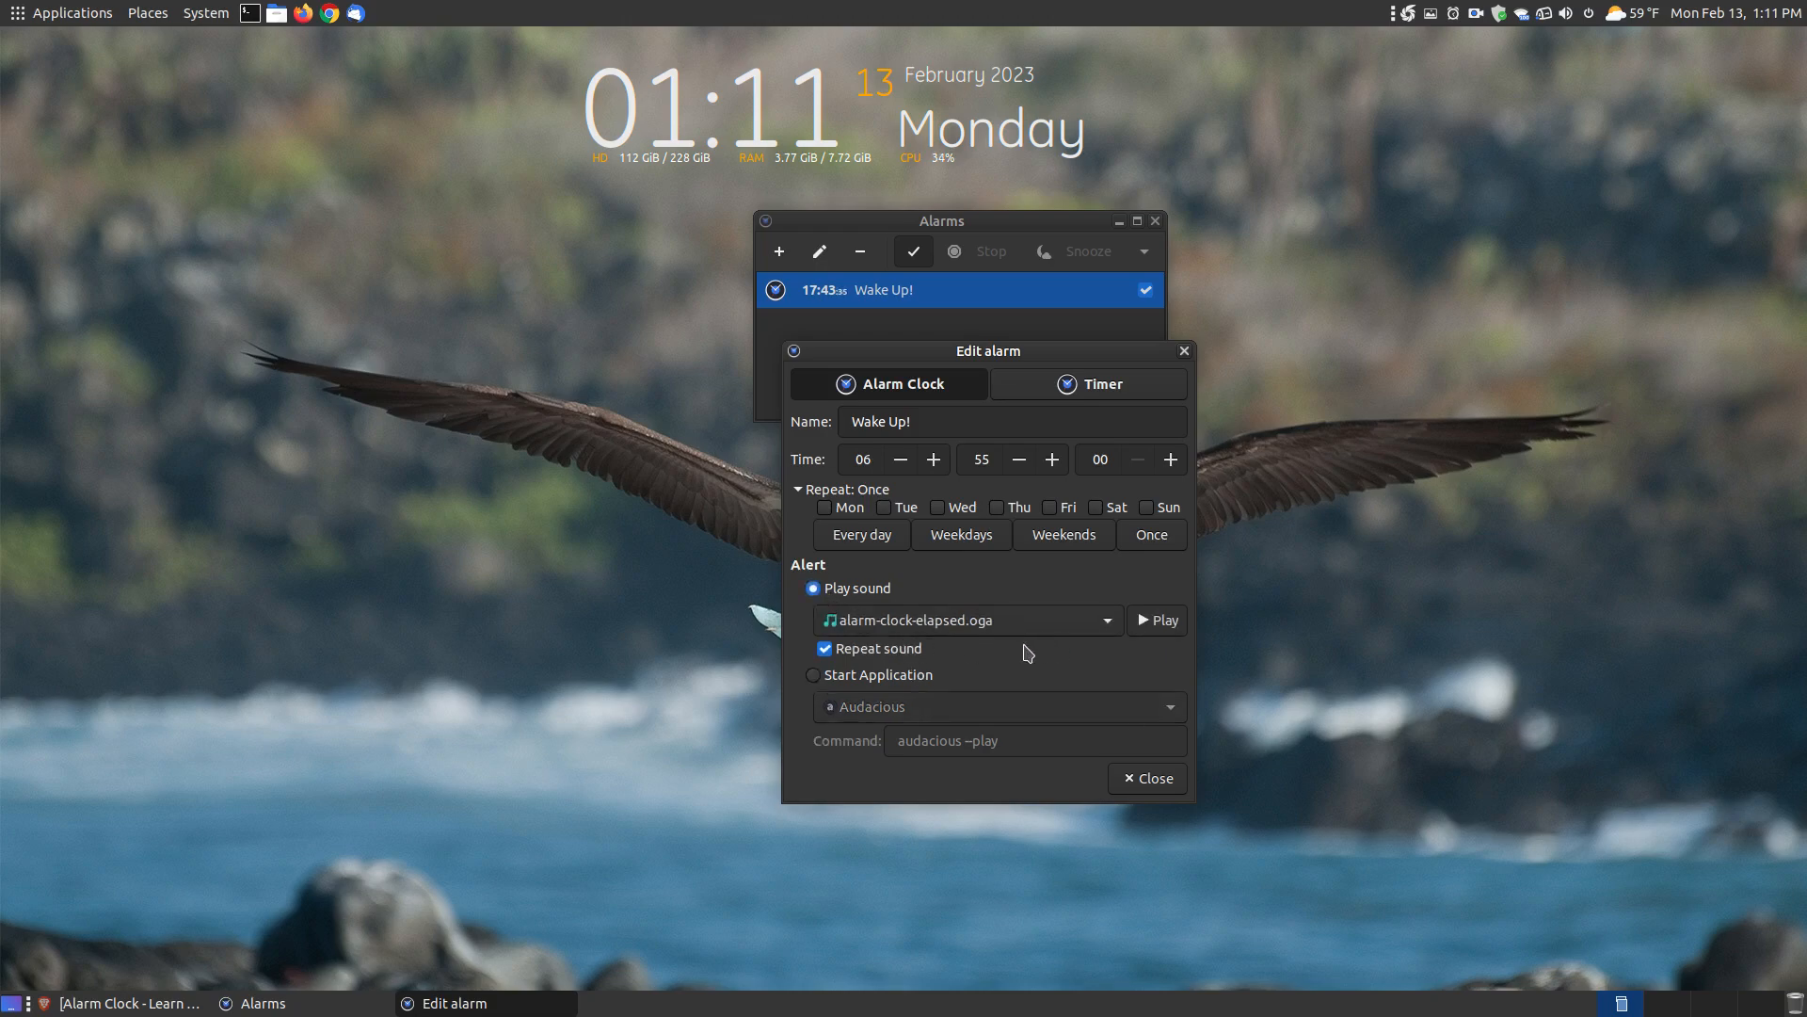
{"action": "left_click", "coordinate": [1185, 351]}
Step: Add a new alarm, set its type to Timer, and rename it "lunch!"
{"action": "left_click", "coordinate": [779, 252]}
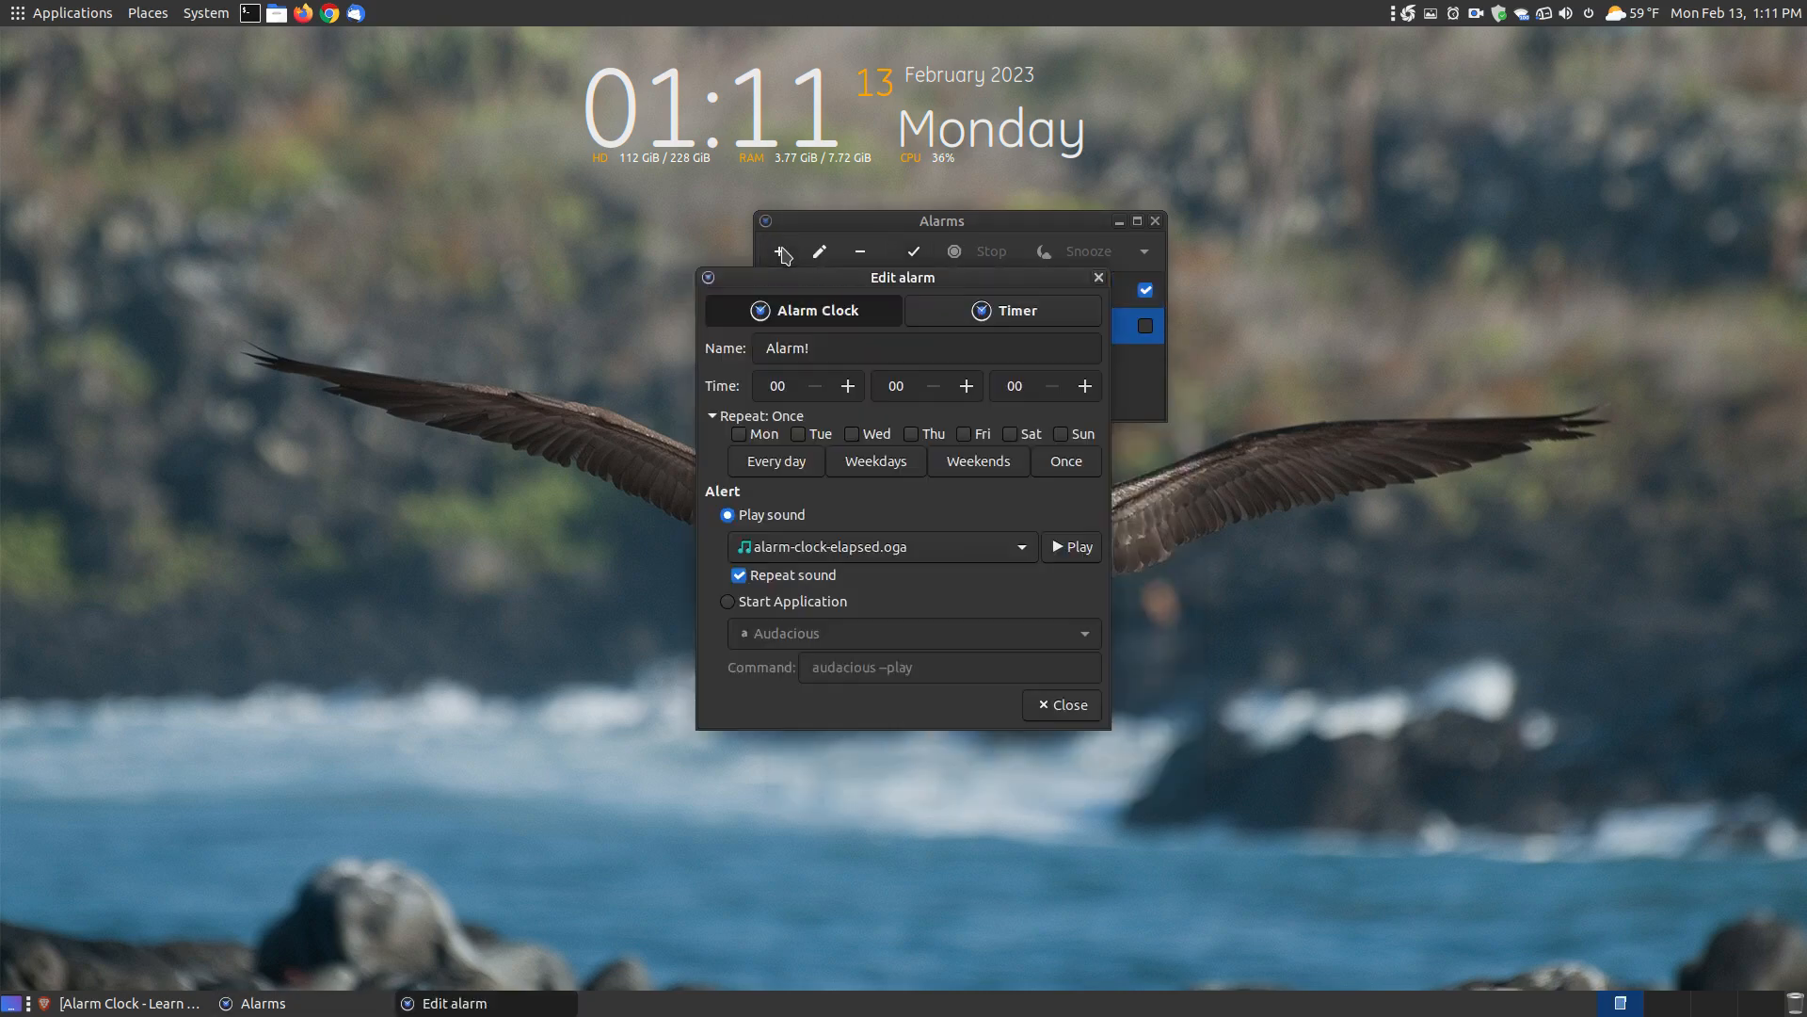
{"action": "left_click", "coordinate": [980, 317]}
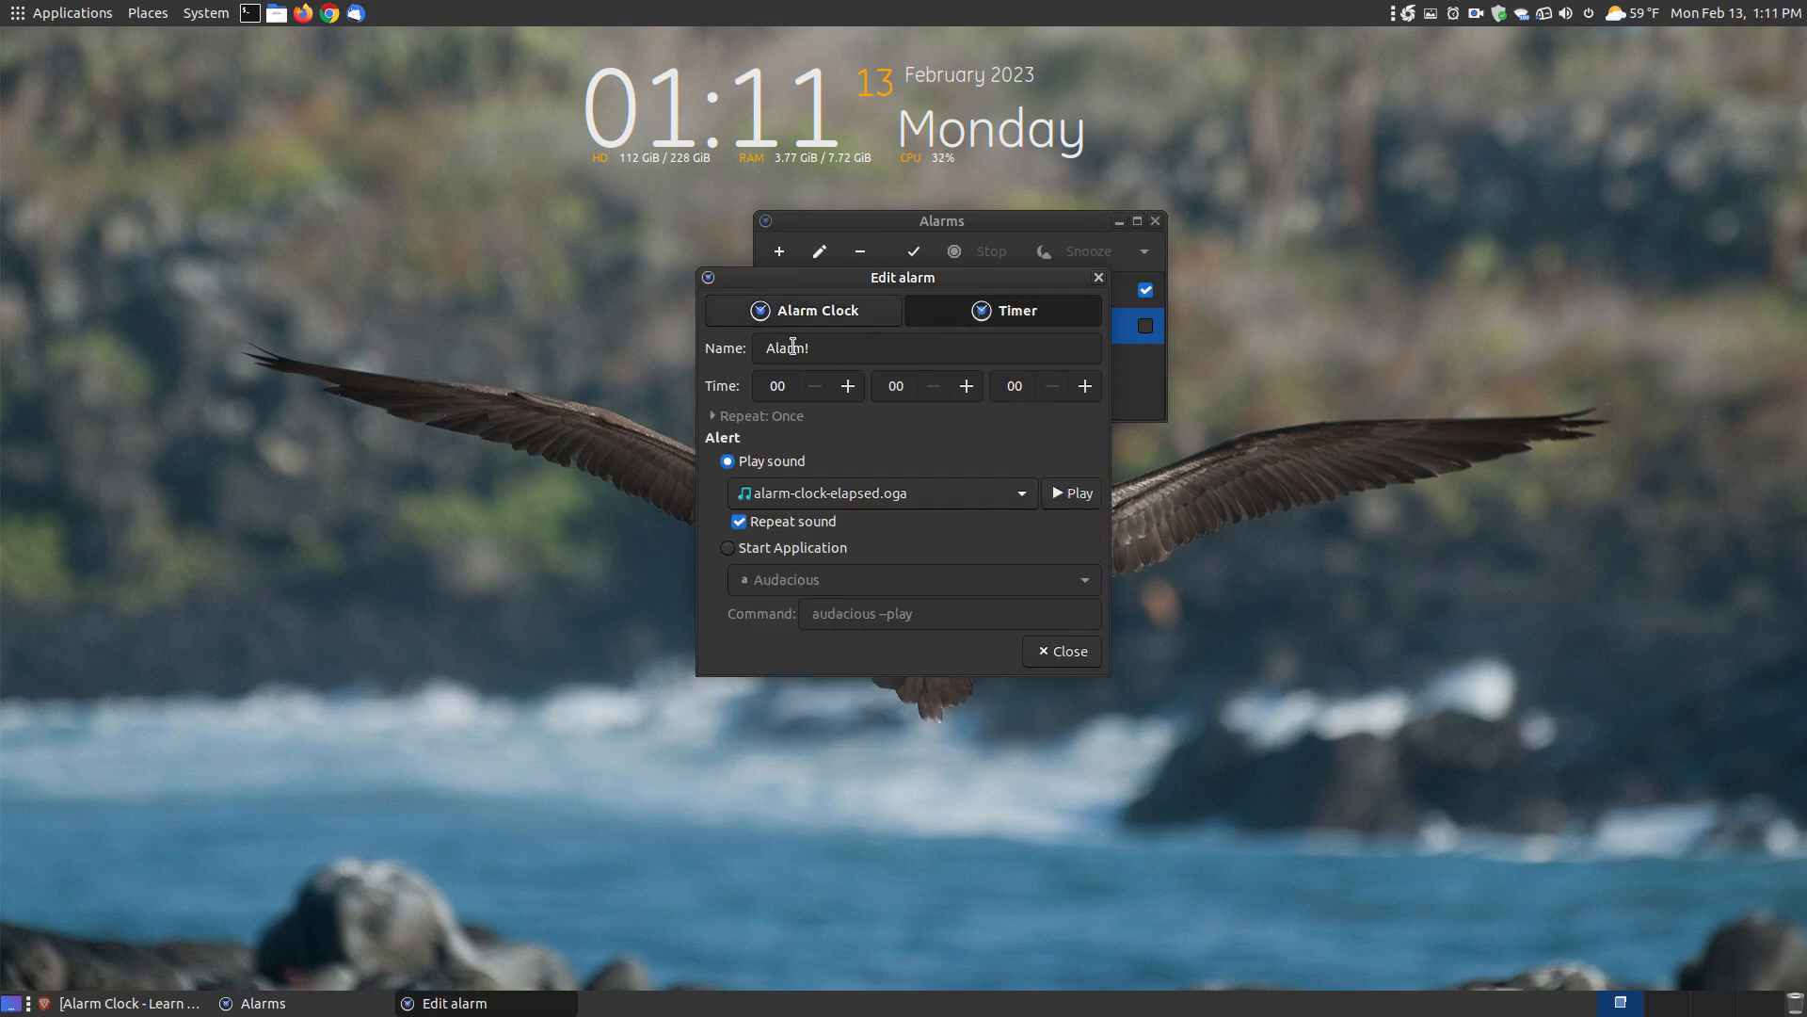
{"action": "left_click_drag", "start_coordinate": [803, 349], "coordinate": [751, 350]}
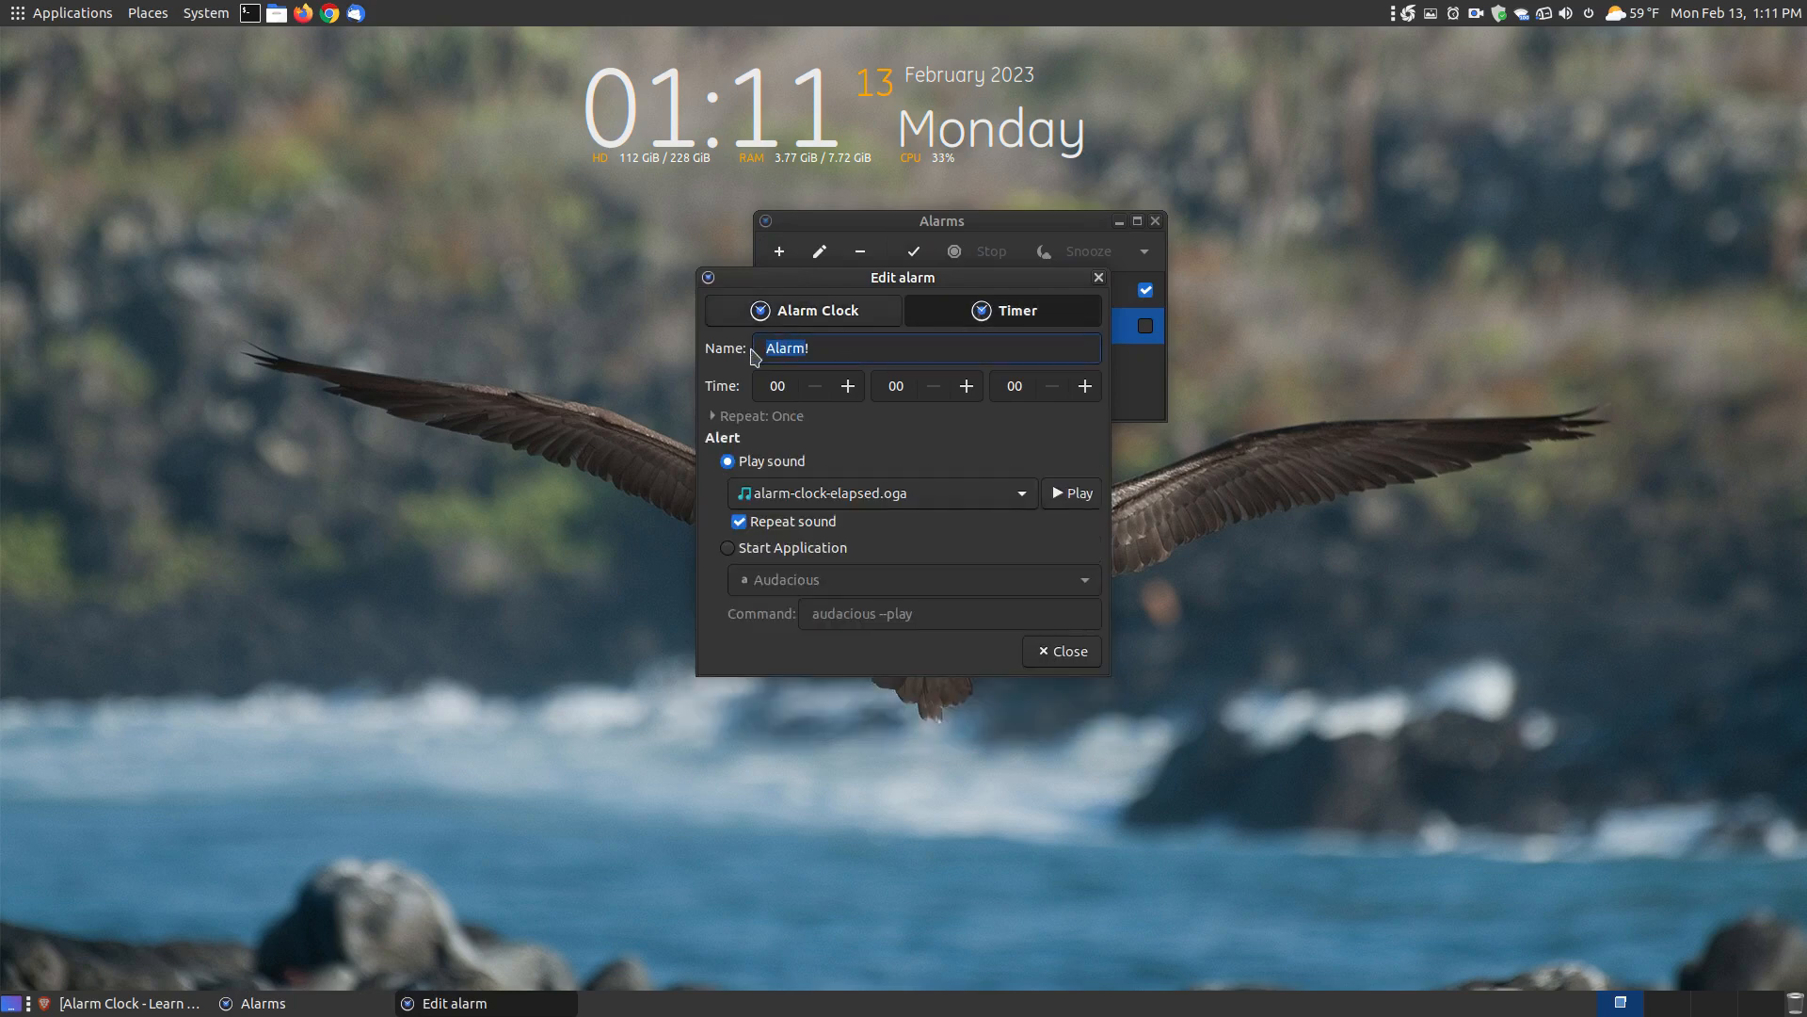
{"action": "key", "text": "BackSpace"}
Step: Look through the timer's alert sounds, preview alarm-clock-elapsed.oga, stop the playback, and close the timer's settings
{"action": "left_click", "coordinate": [1022, 499]}
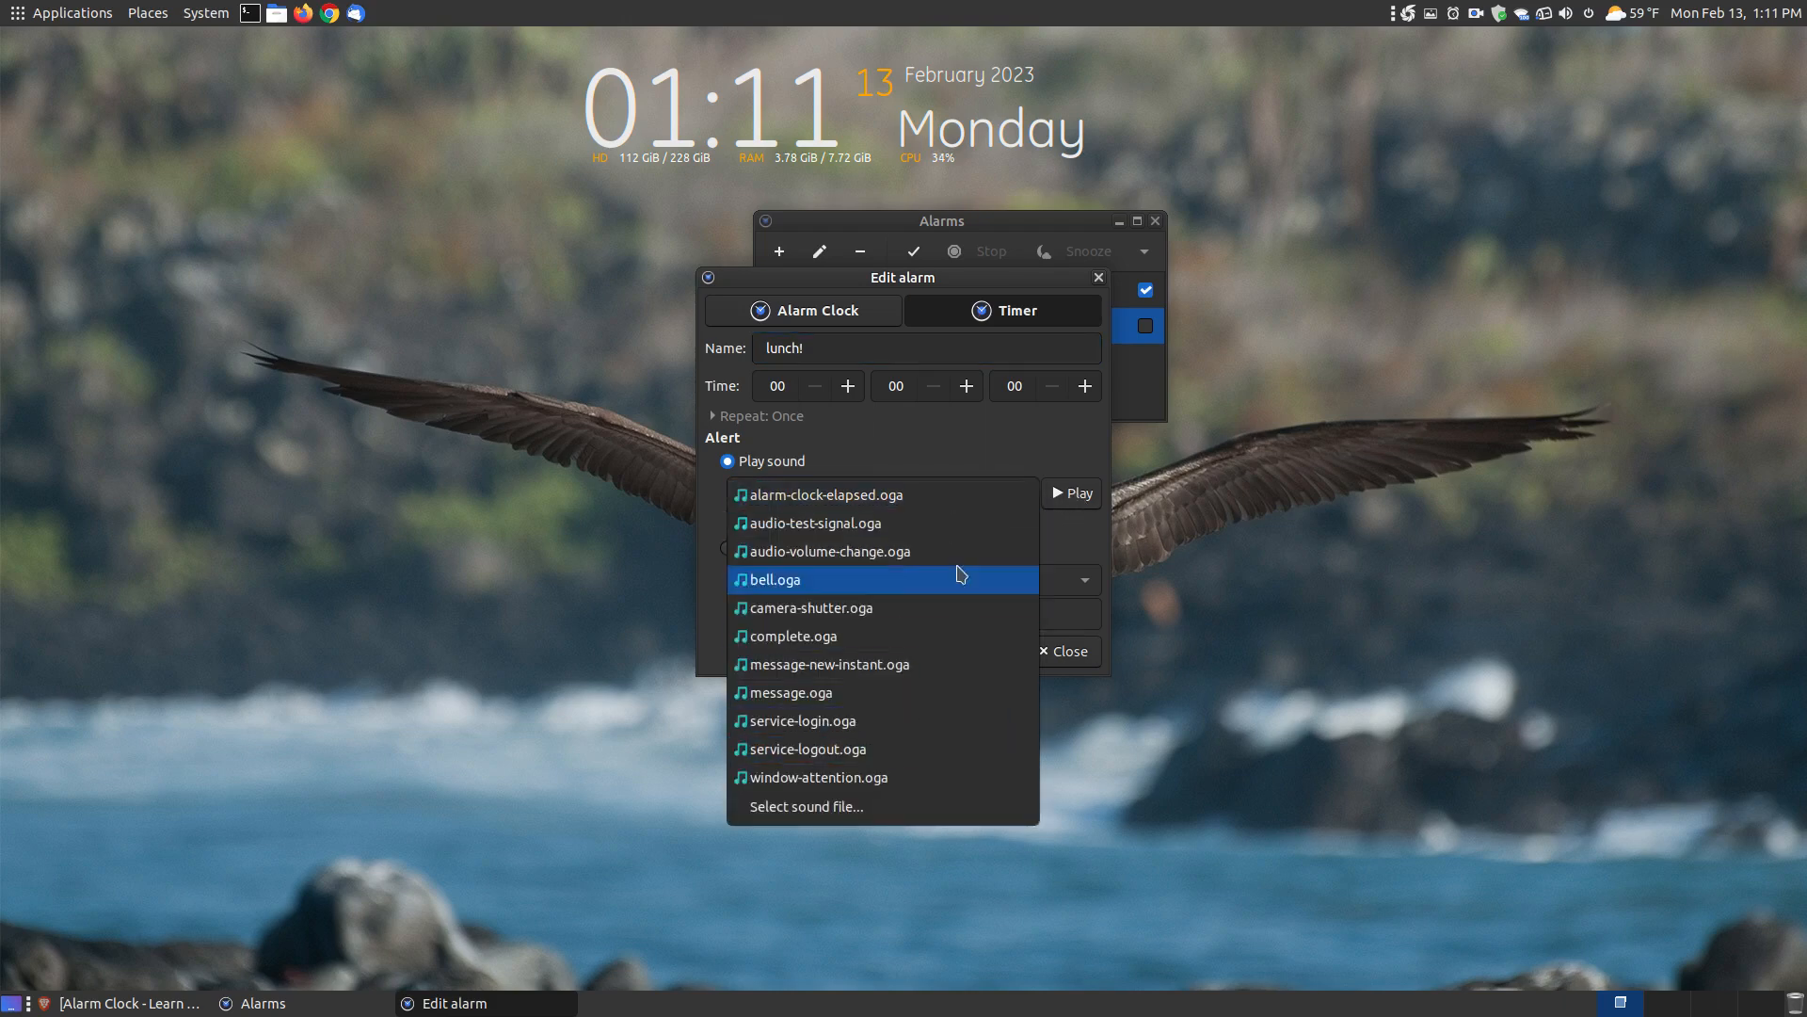
{"action": "left_click", "coordinate": [991, 460]}
{"action": "left_click", "coordinate": [1081, 494]}
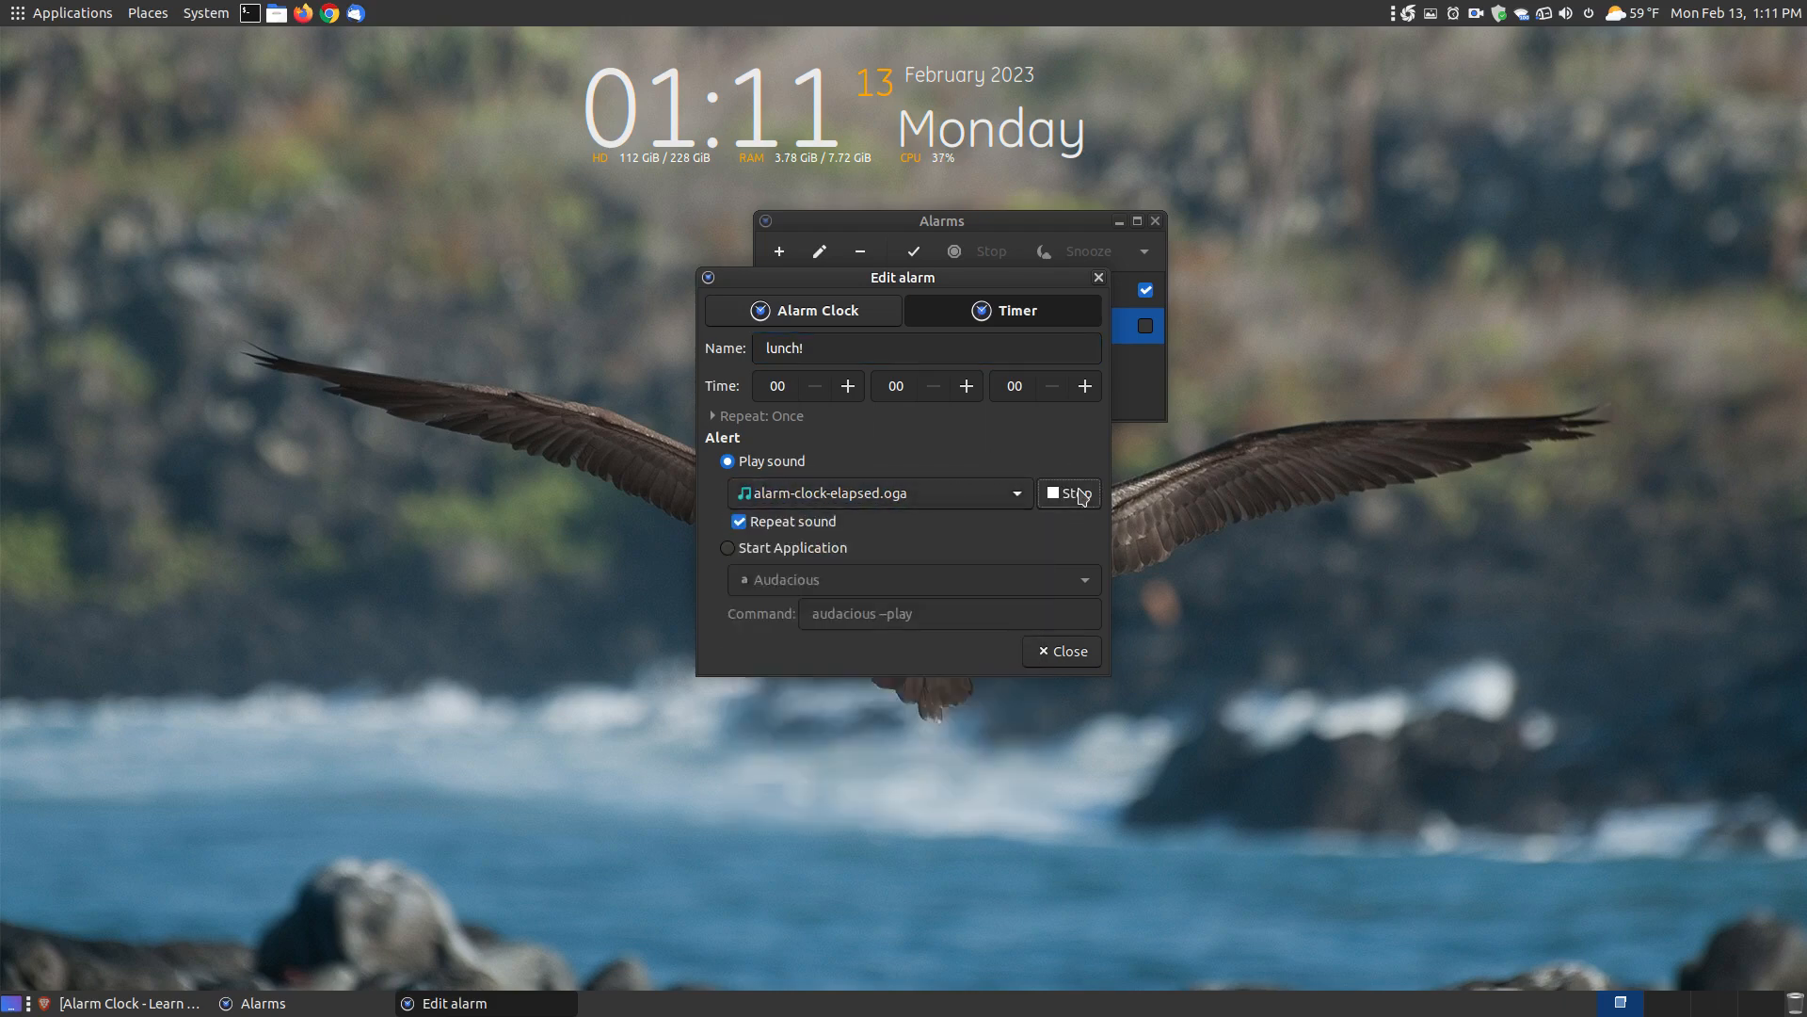
{"action": "left_click", "coordinate": [1081, 495]}
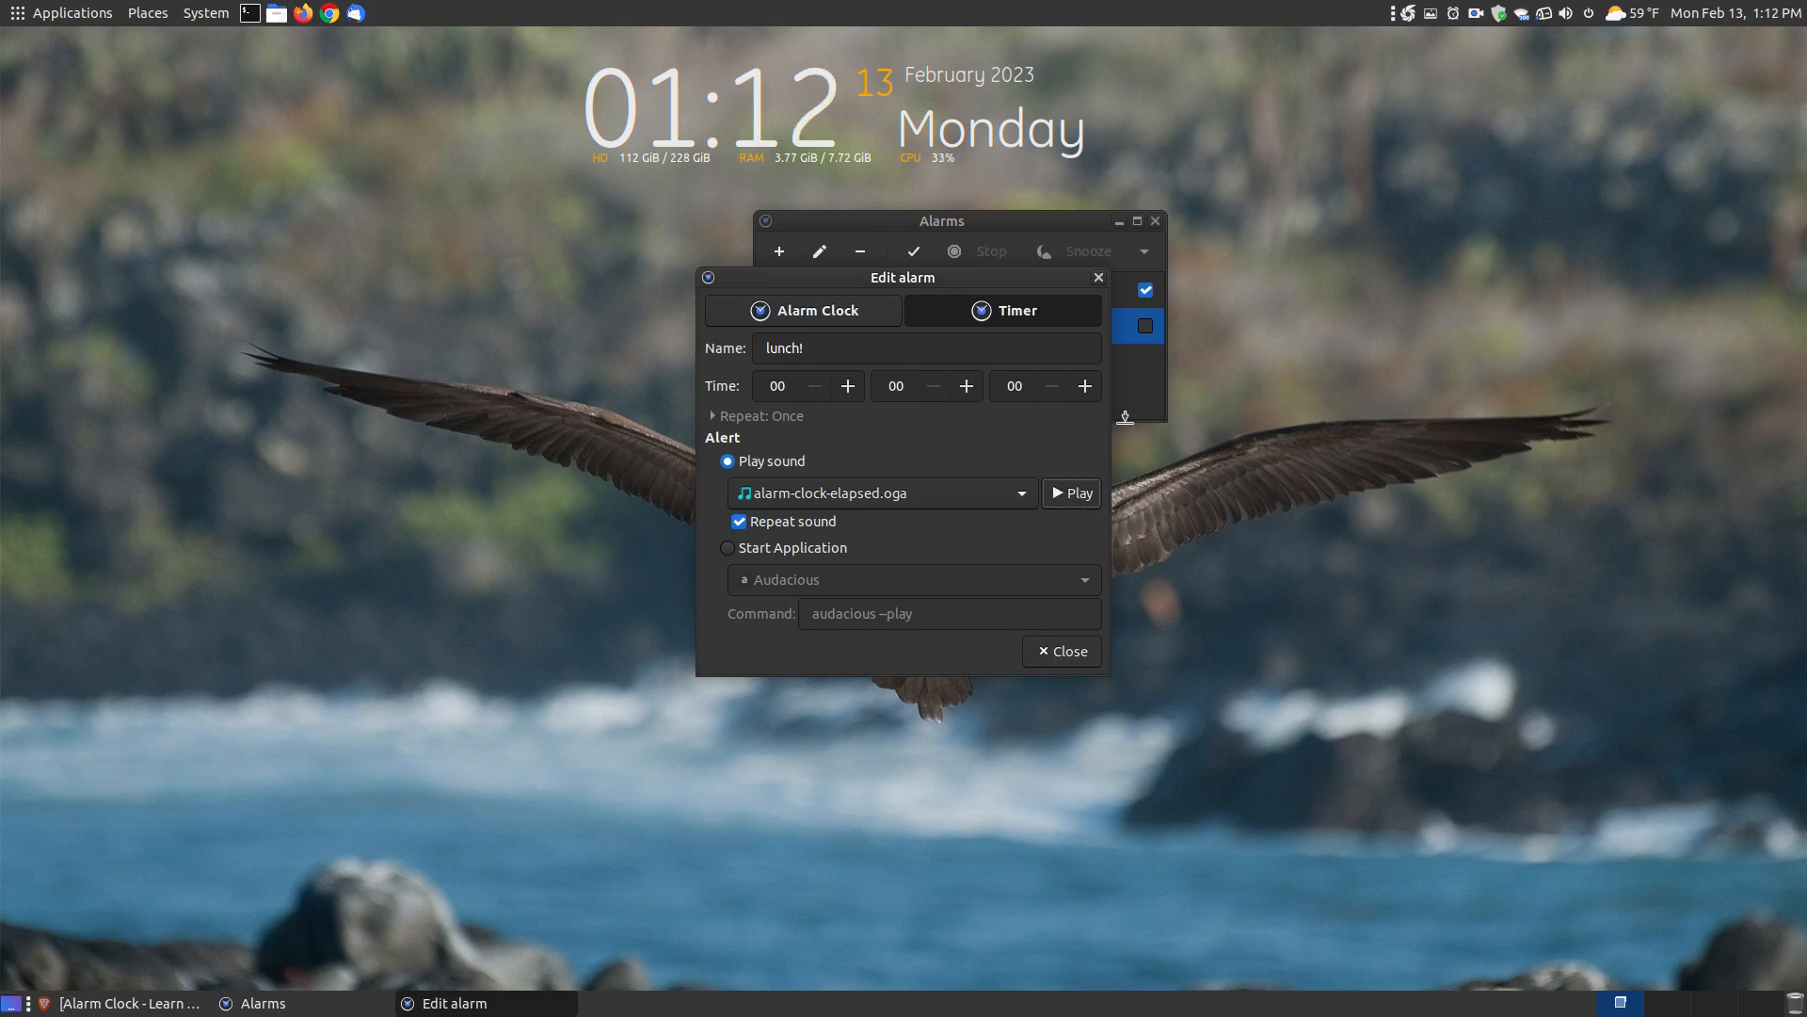
{"action": "left_click", "coordinate": [1047, 653]}
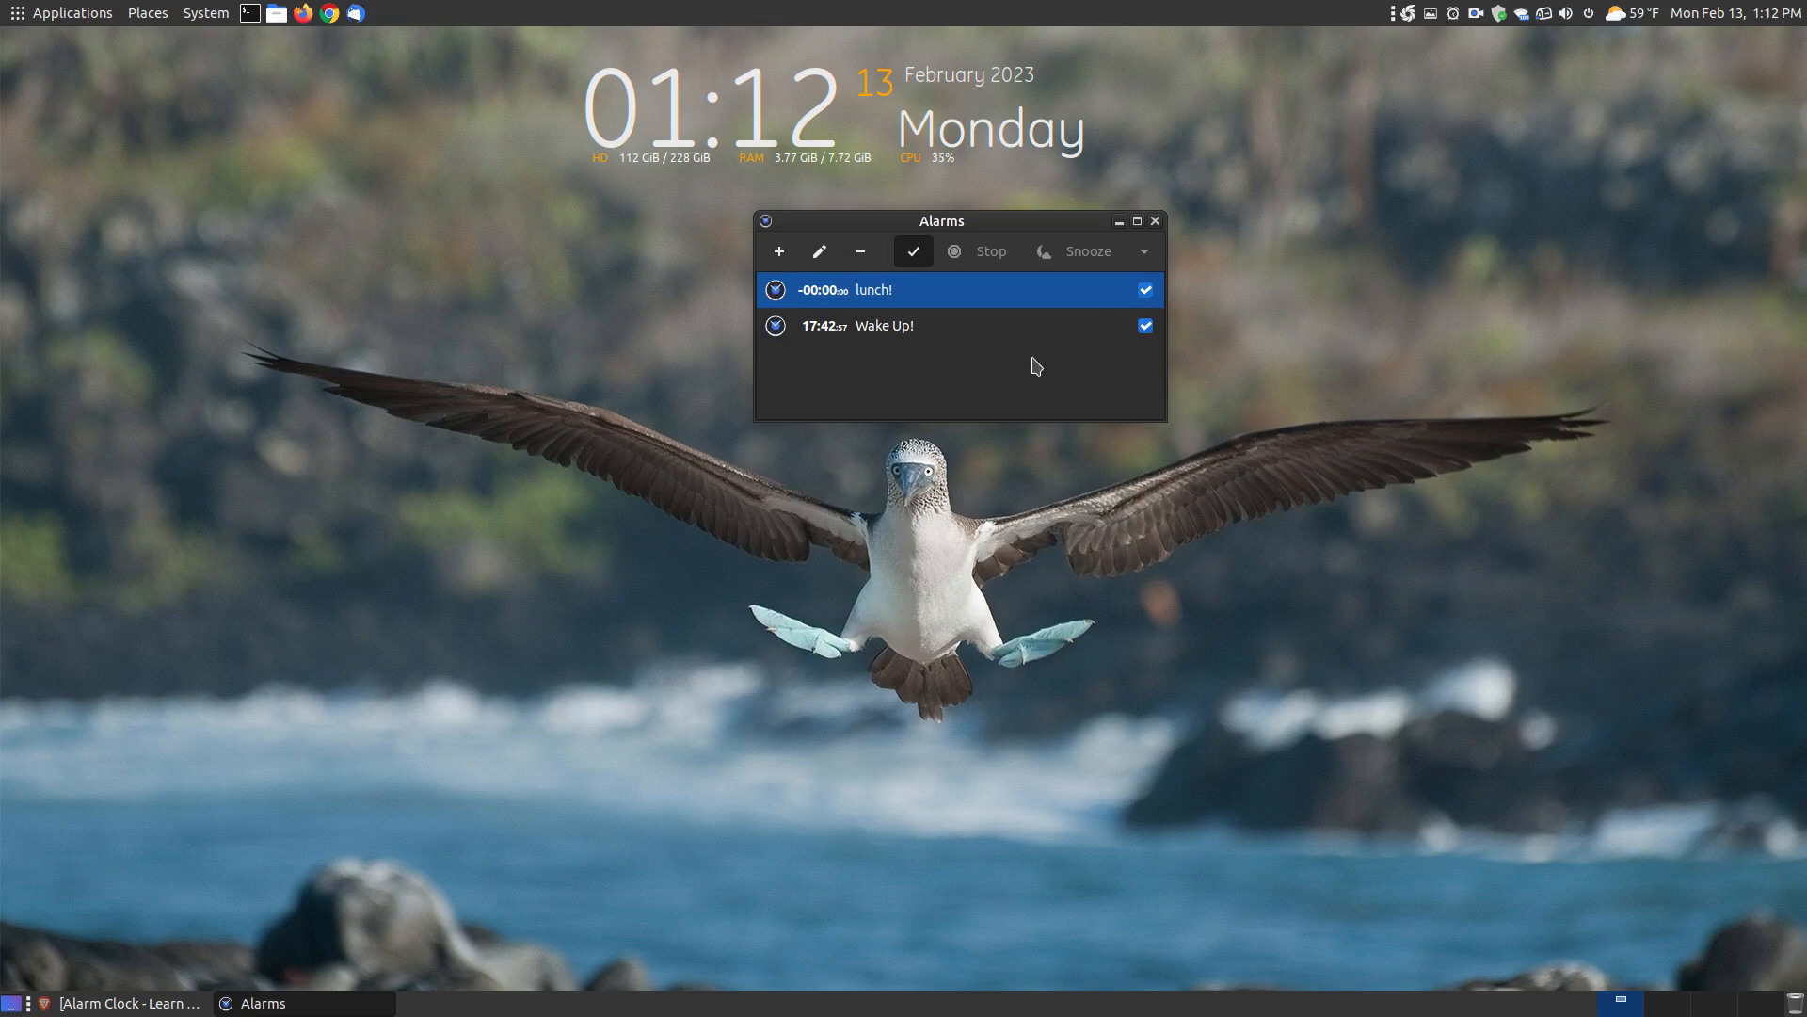
Step: Close the Alarms window and stop all alarms from the Alarm Clock indicator
{"action": "left_click", "coordinate": [1155, 221]}
{"action": "left_click", "coordinate": [1455, 13]}
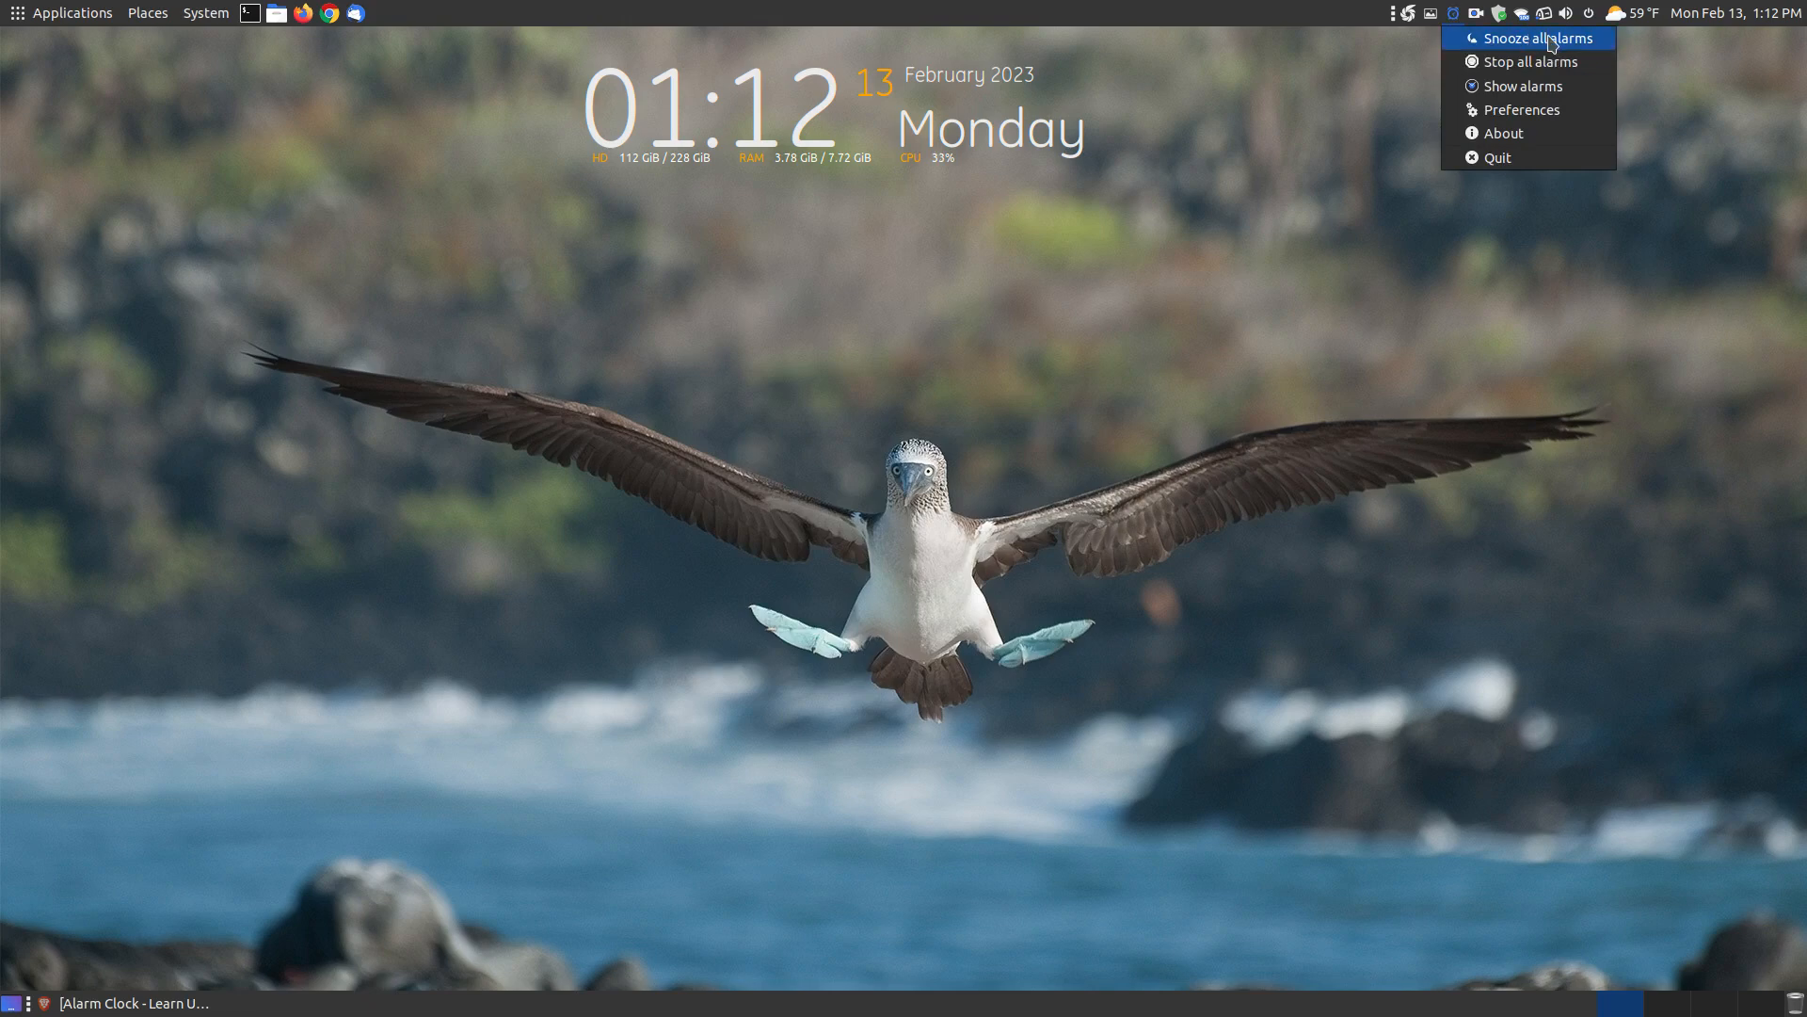
{"action": "left_click", "coordinate": [1513, 63]}
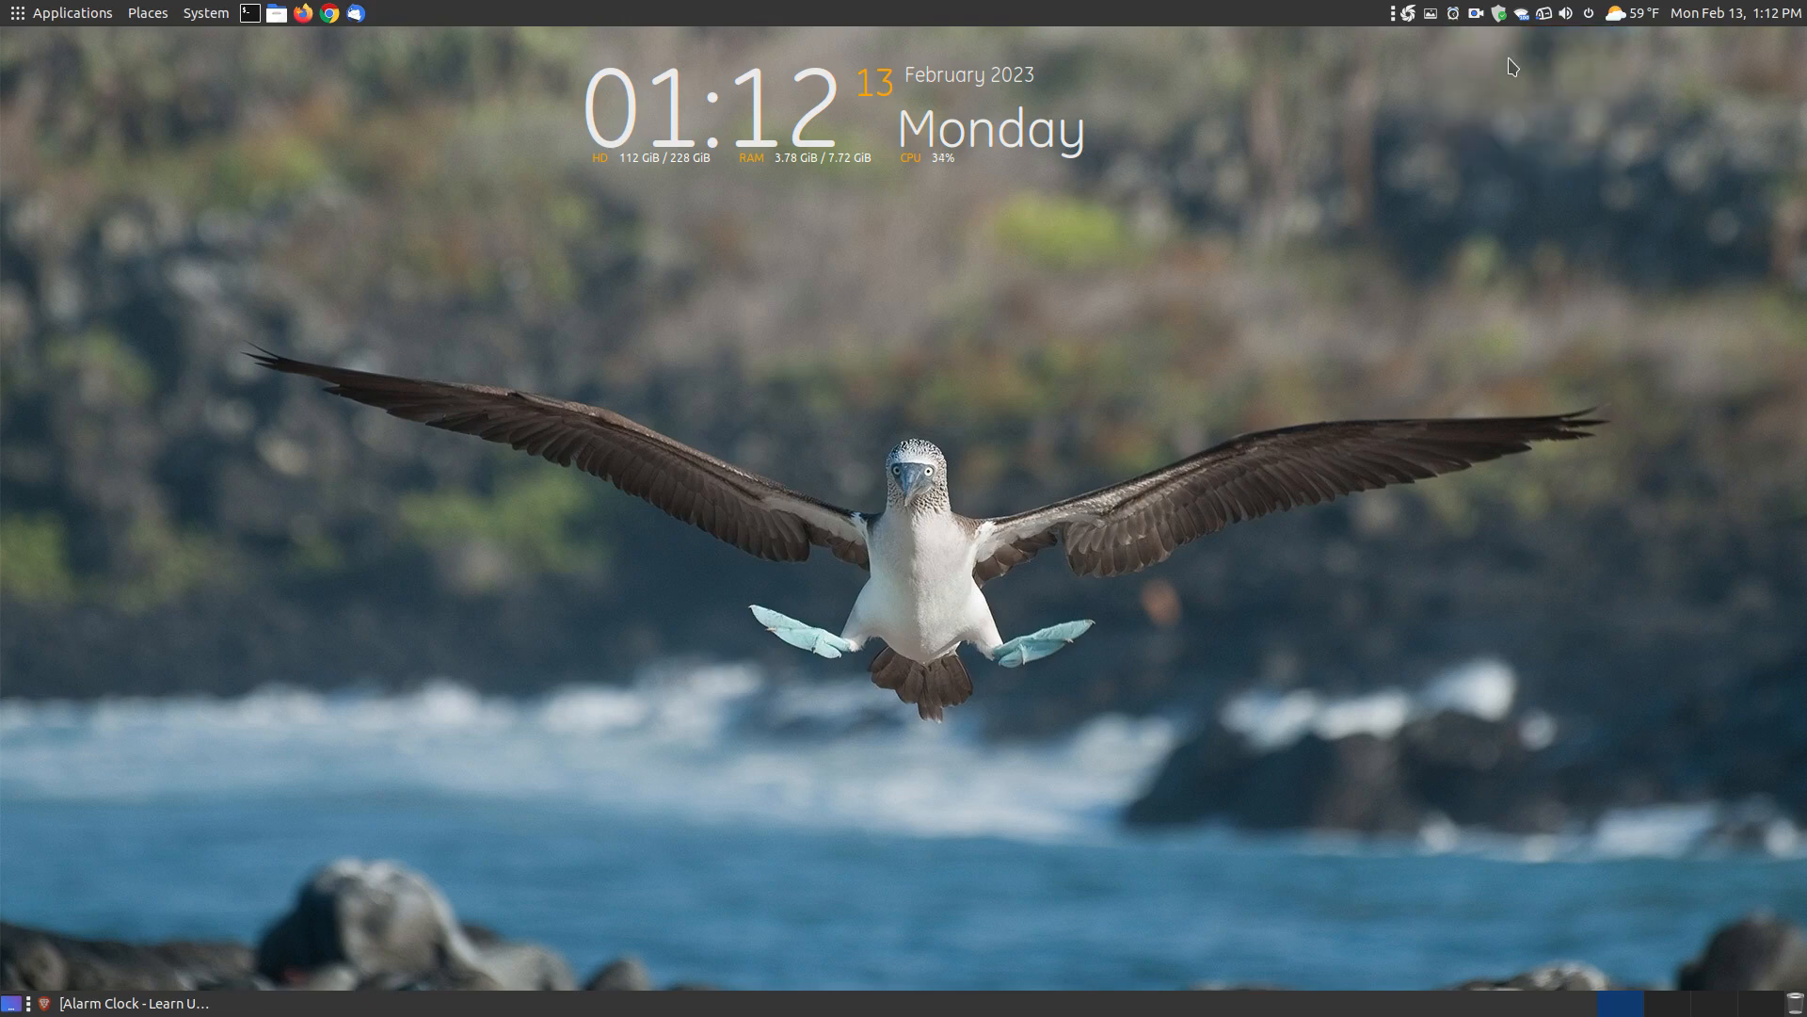
Step: Enable "Show countdown label" in the Alarm Clock preferences and close them
{"action": "left_click", "coordinate": [1457, 14]}
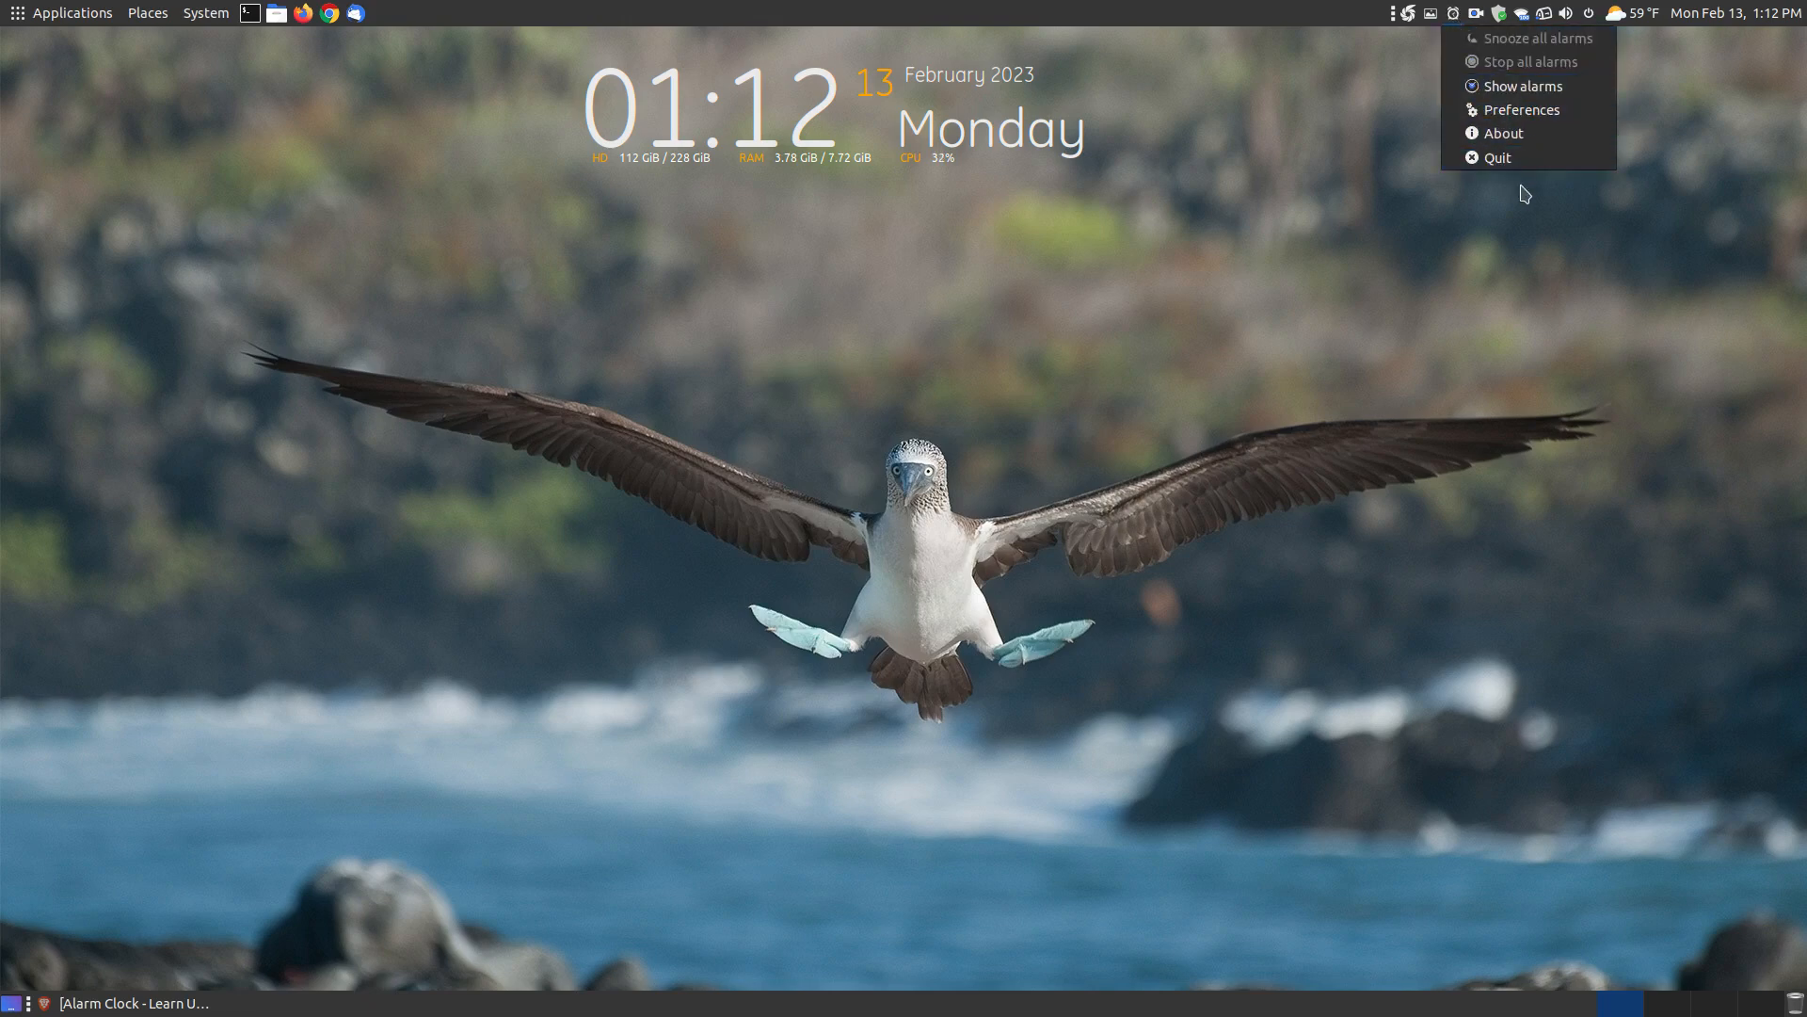
{"action": "left_click", "coordinate": [1523, 110]}
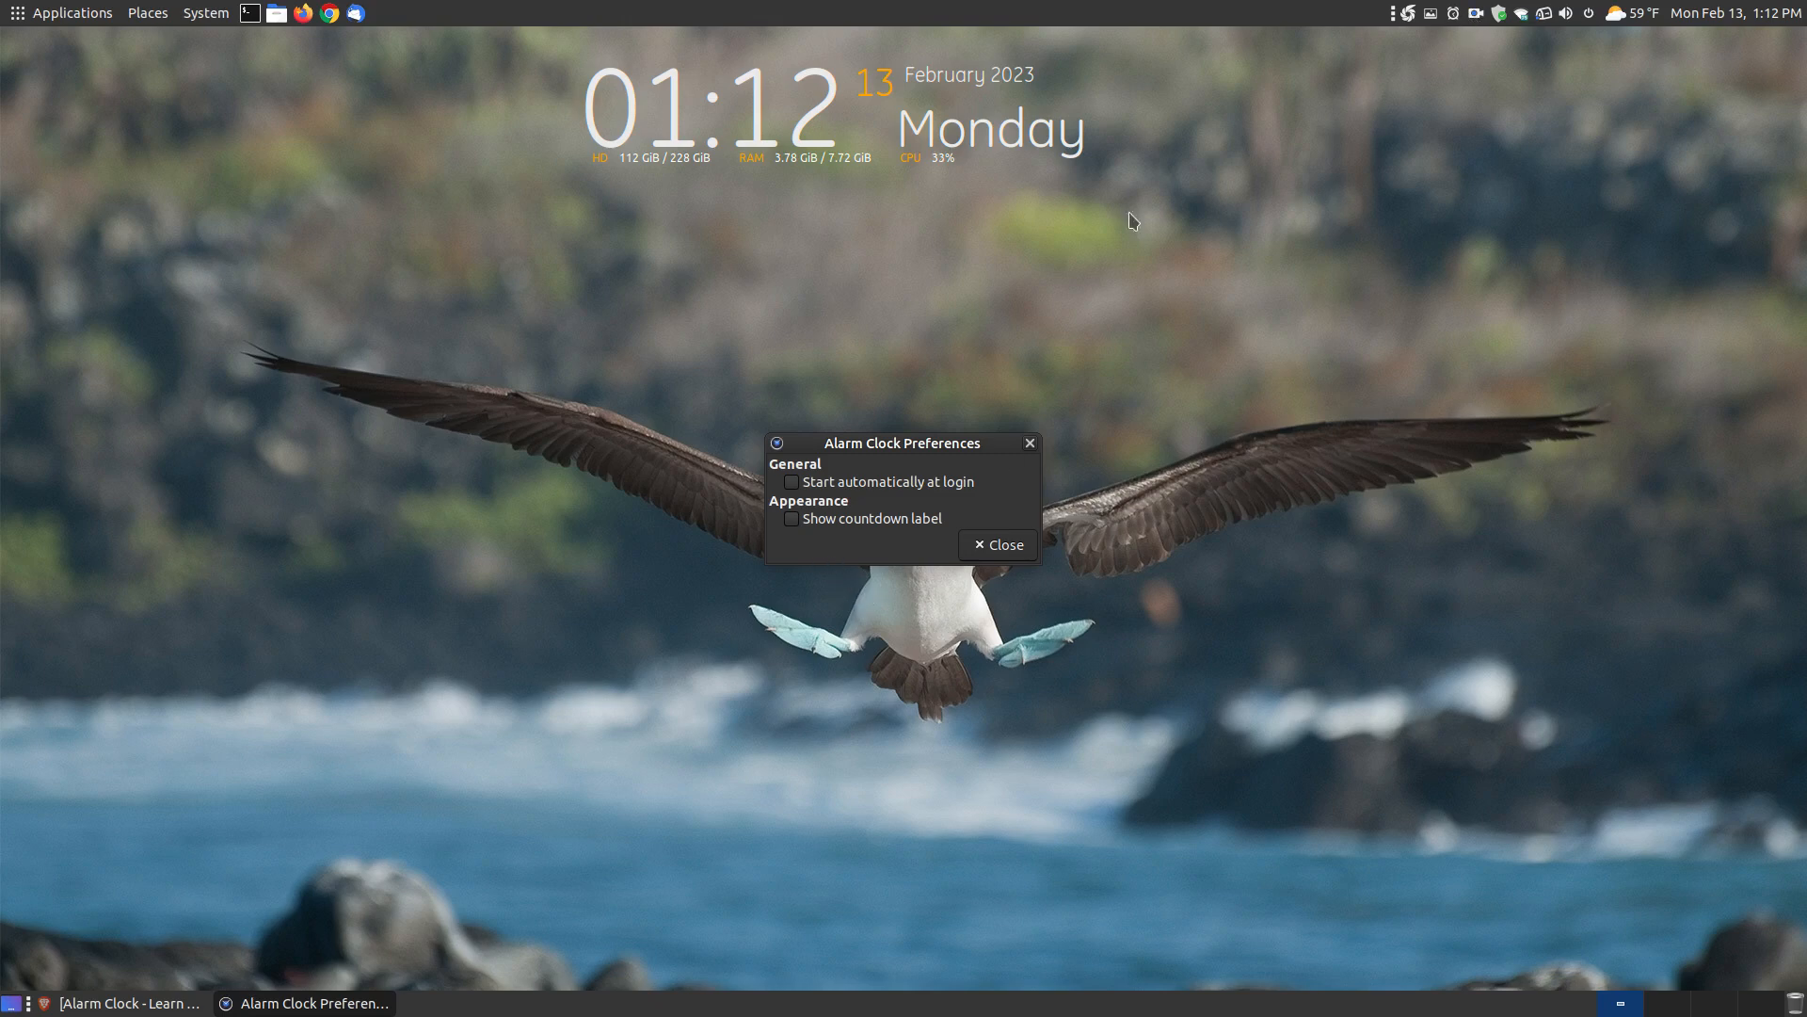
{"action": "left_click", "coordinate": [791, 520]}
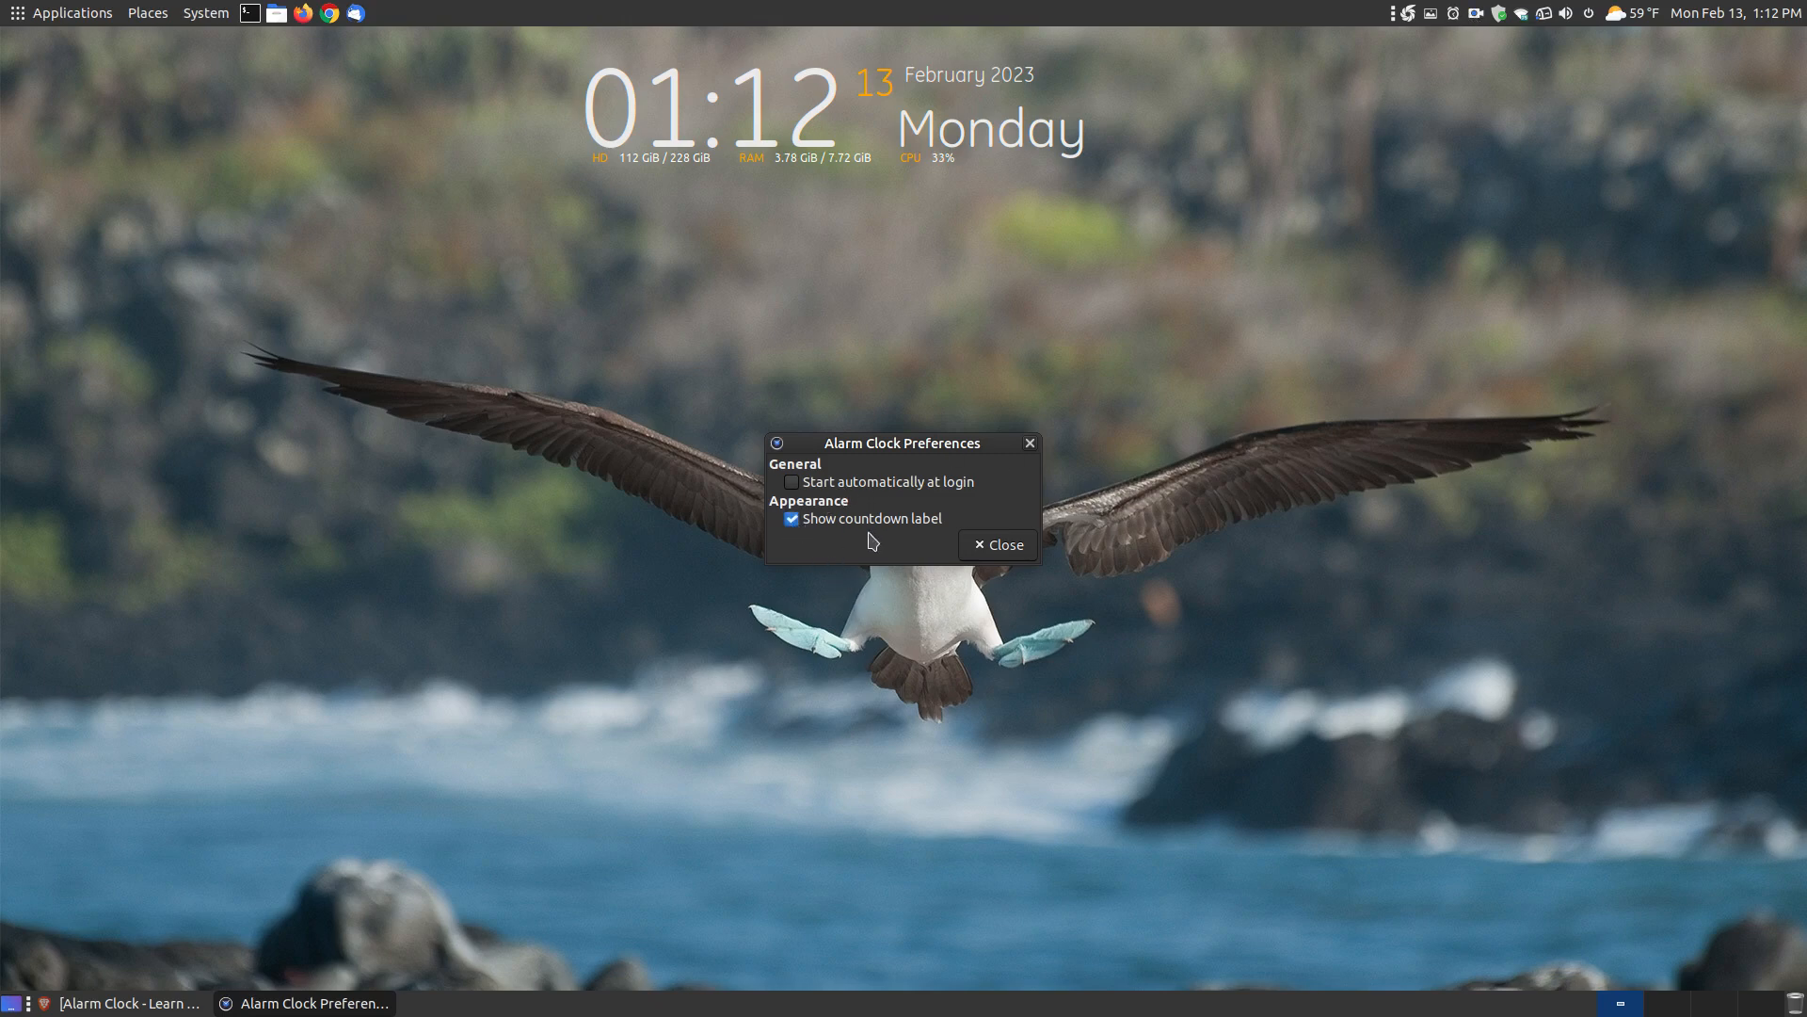
{"action": "left_click", "coordinate": [1005, 546]}
Step: Show the Alarms window from the indicator, move it to the middle of the desktop, and select the "Wake Up!" alarm
{"action": "left_click", "coordinate": [1431, 21]}
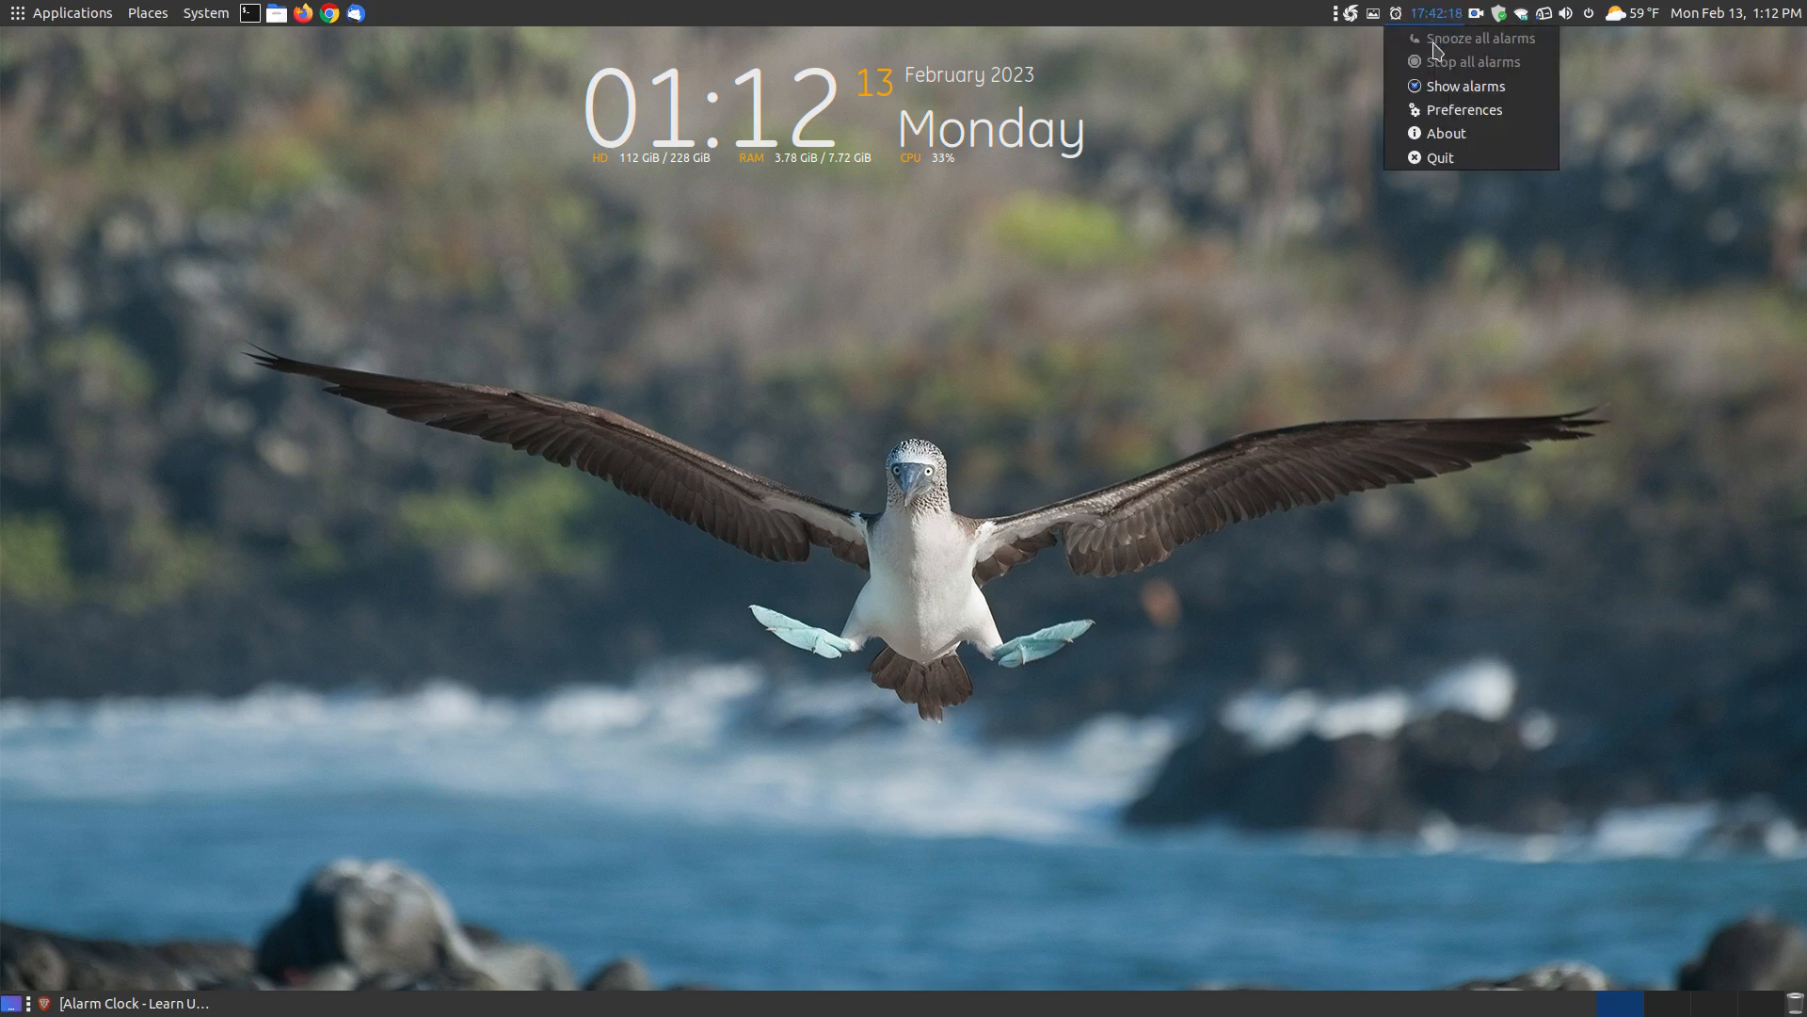
{"action": "left_click", "coordinate": [1450, 92]}
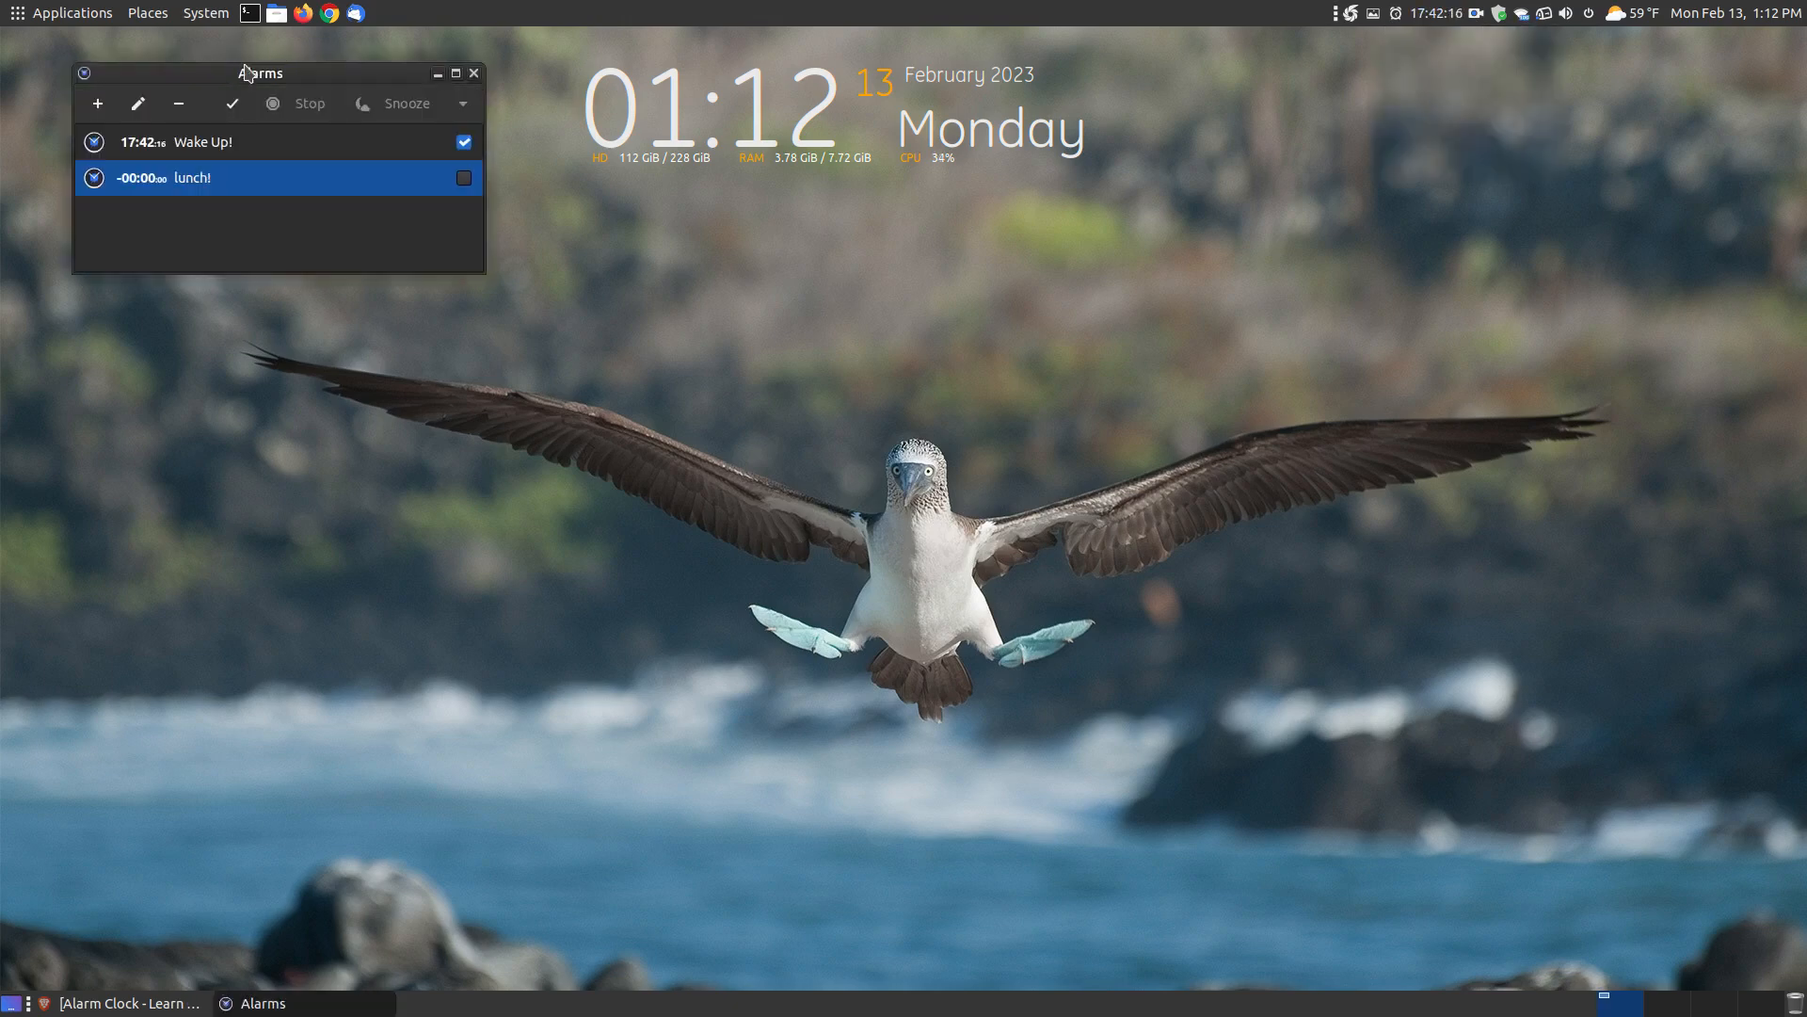
{"action": "left_click_drag", "start_coordinate": [250, 73], "coordinate": [949, 282]}
{"action": "left_click", "coordinate": [950, 361]}
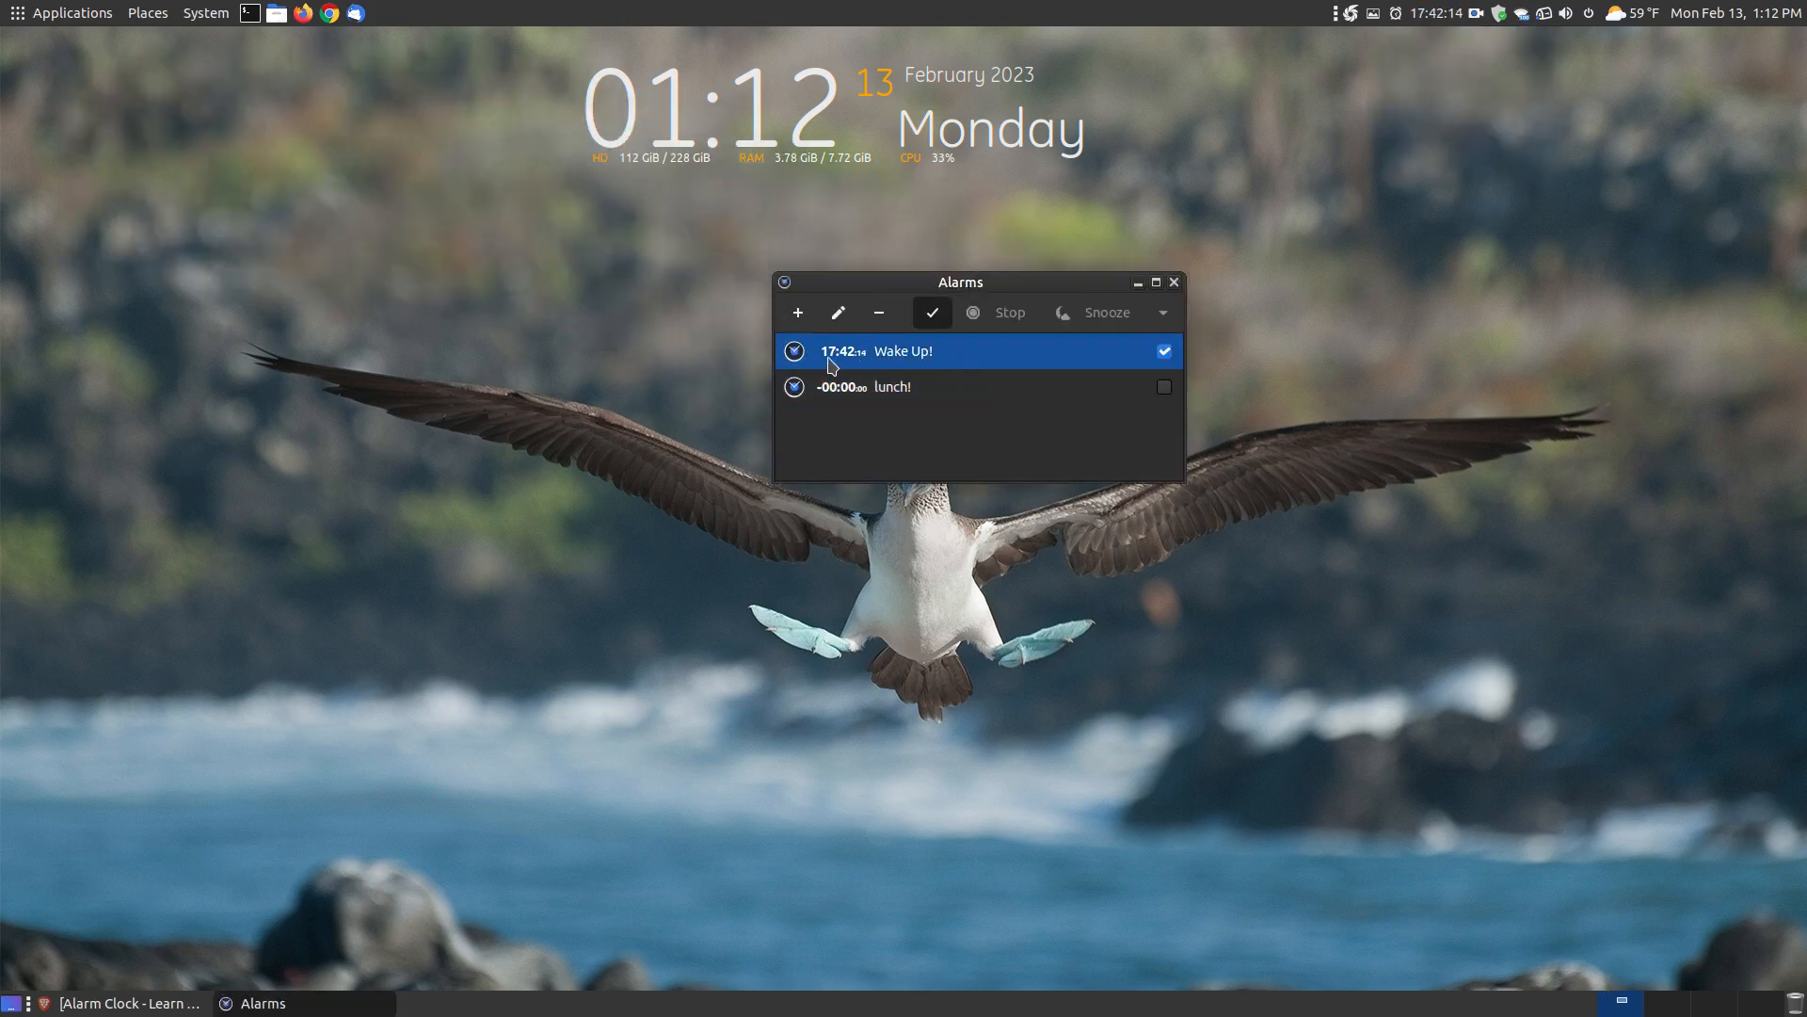
Step: Disable "Show countdown label" in the Alarm Clock preferences and close them
{"action": "left_click", "coordinate": [1423, 17]}
{"action": "left_click", "coordinate": [1469, 105]}
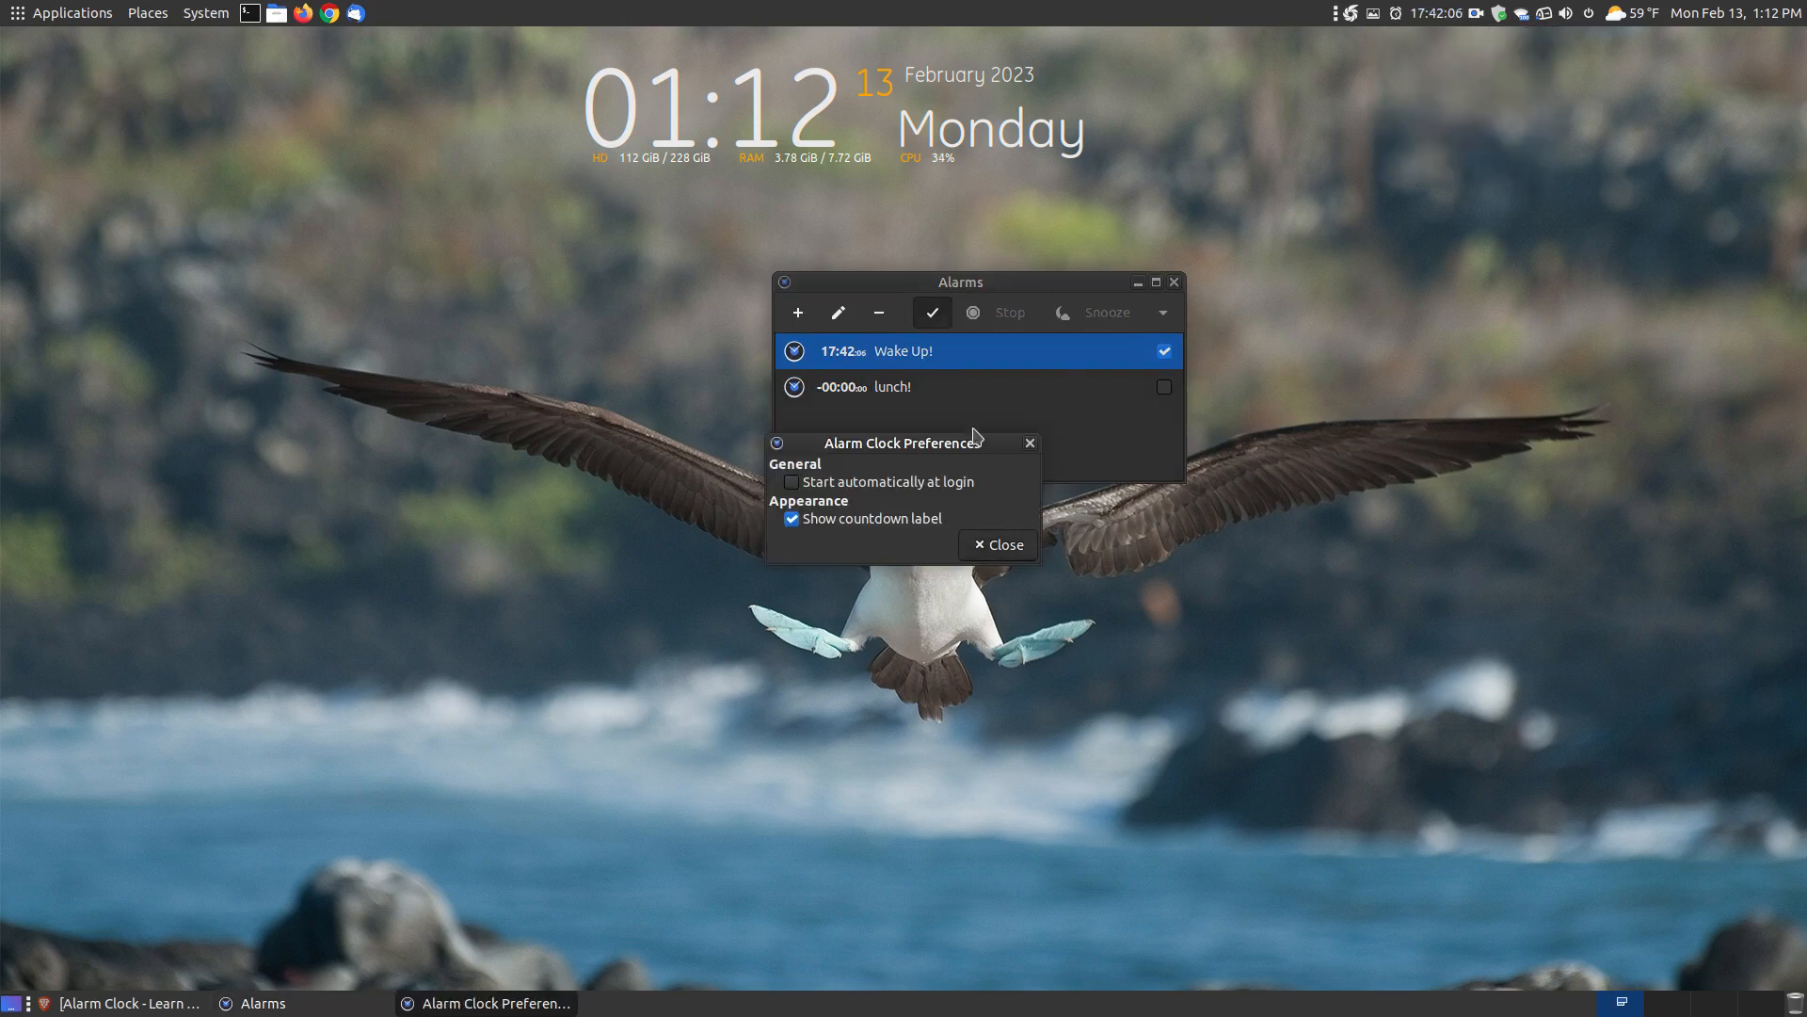
{"action": "left_click", "coordinate": [791, 519]}
{"action": "left_click", "coordinate": [997, 545]}
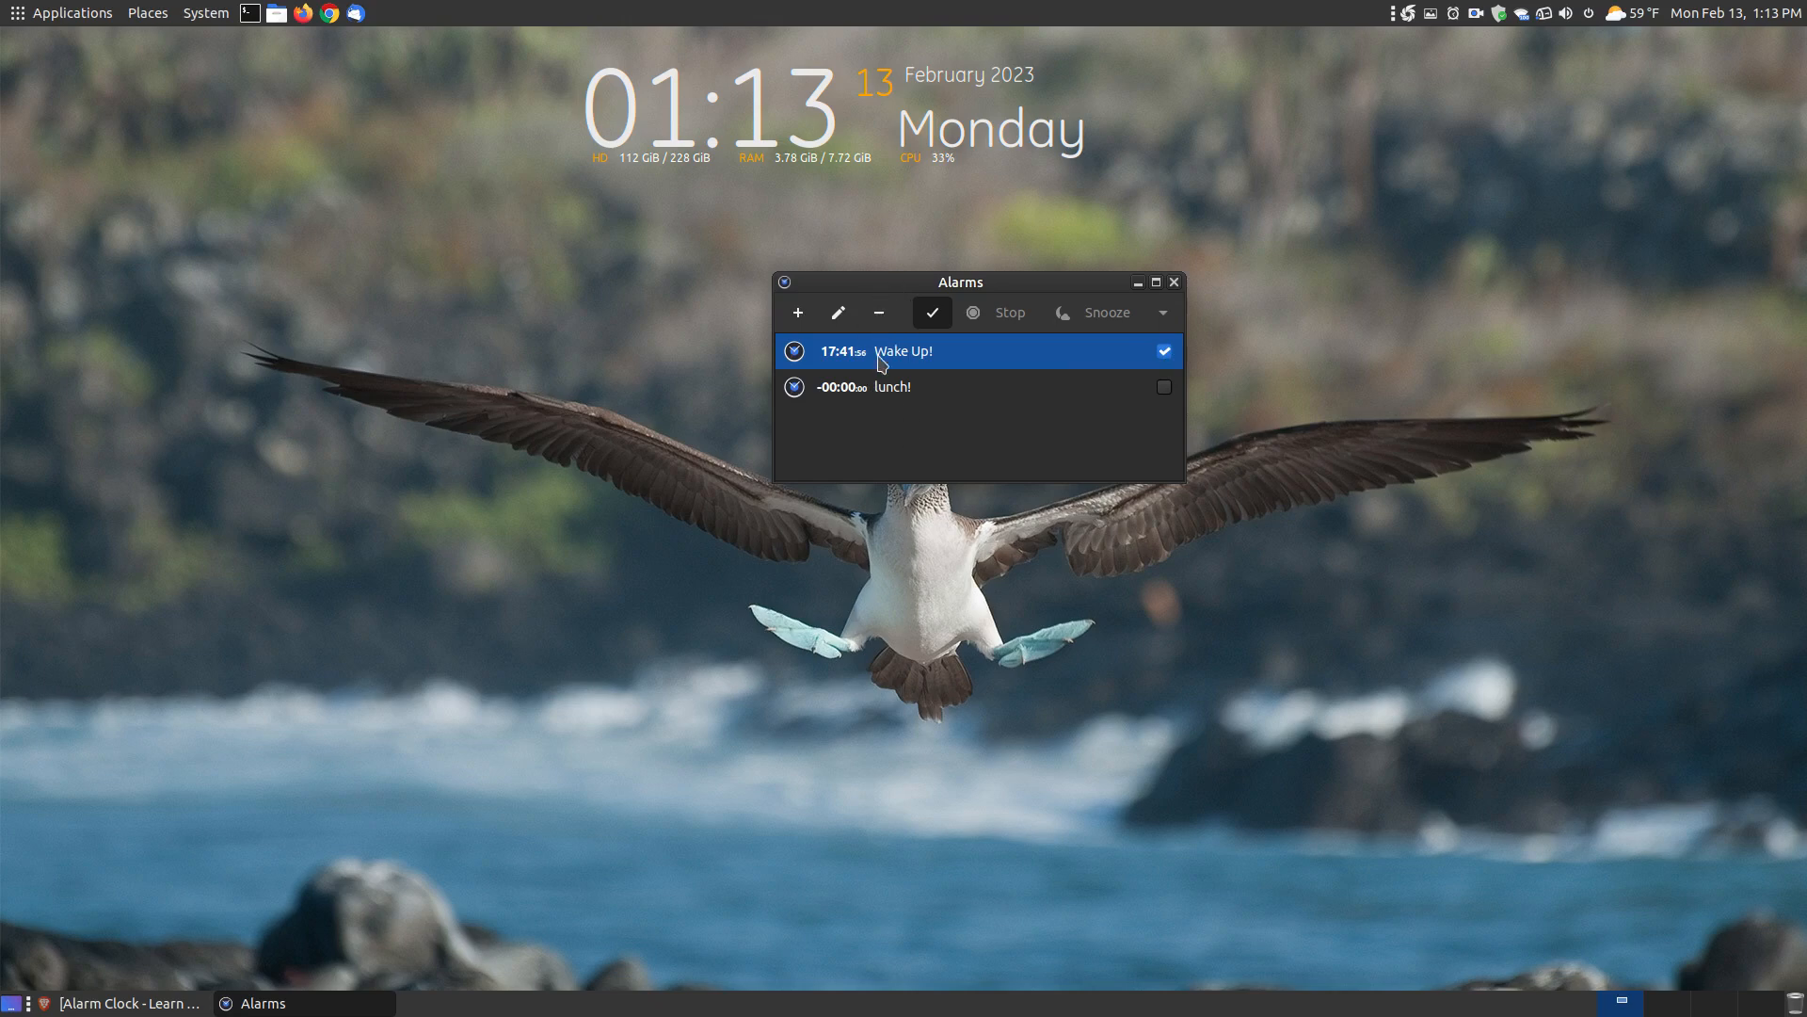
Step: Delete the "lunch!" timer from the alarm list
{"action": "left_click", "coordinate": [897, 394]}
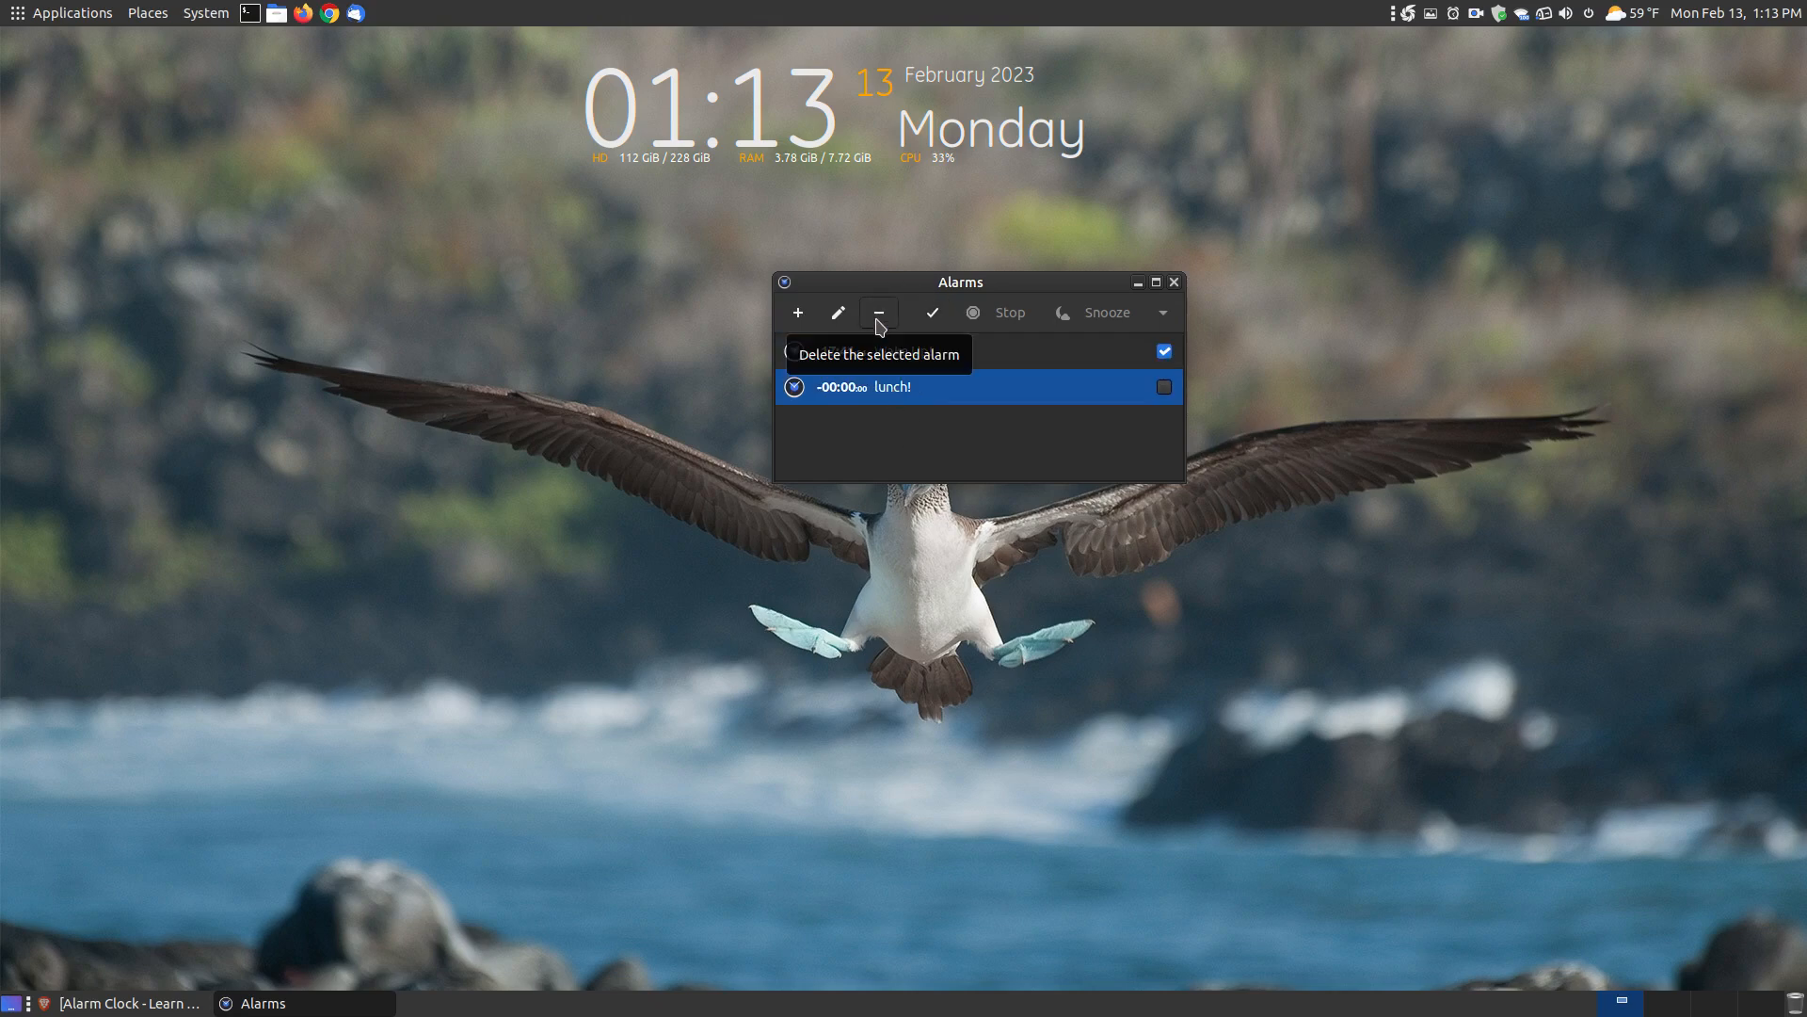
{"action": "left_click", "coordinate": [879, 312]}
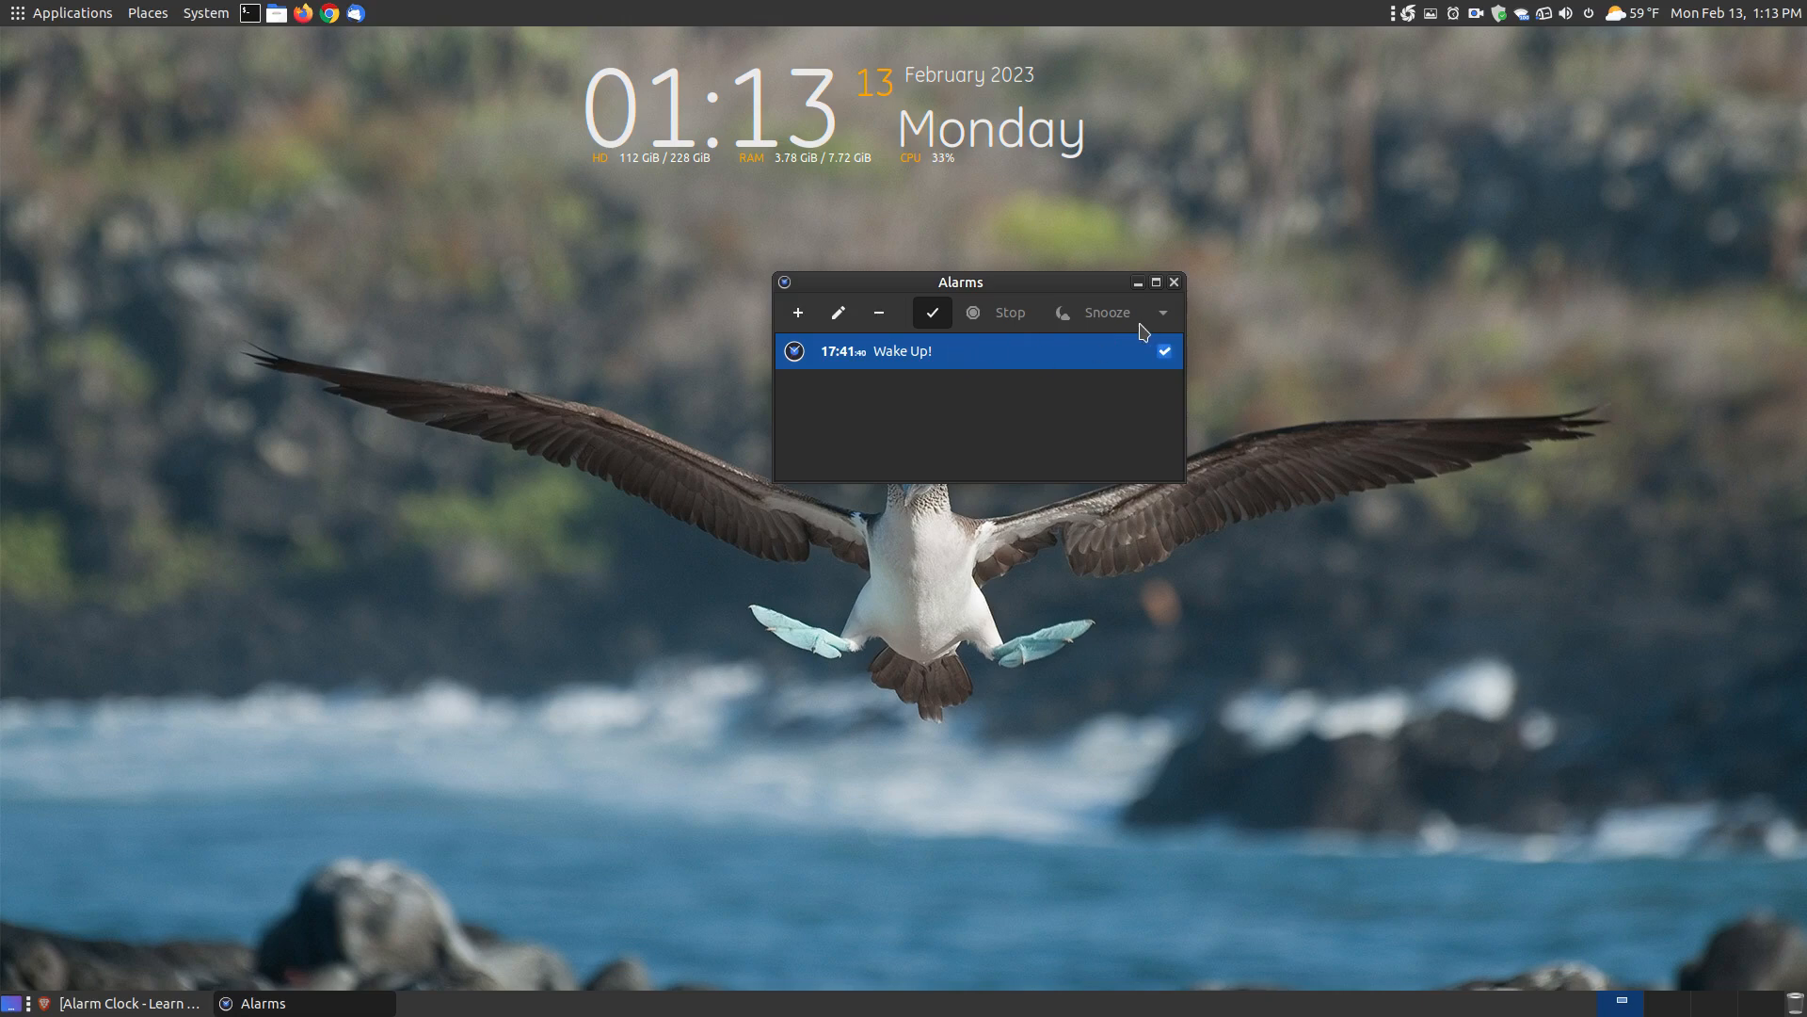
Step: Move the Alarms window just below the desktop clock and close it
{"action": "left_click_drag", "start_coordinate": [917, 283], "coordinate": [795, 236]}
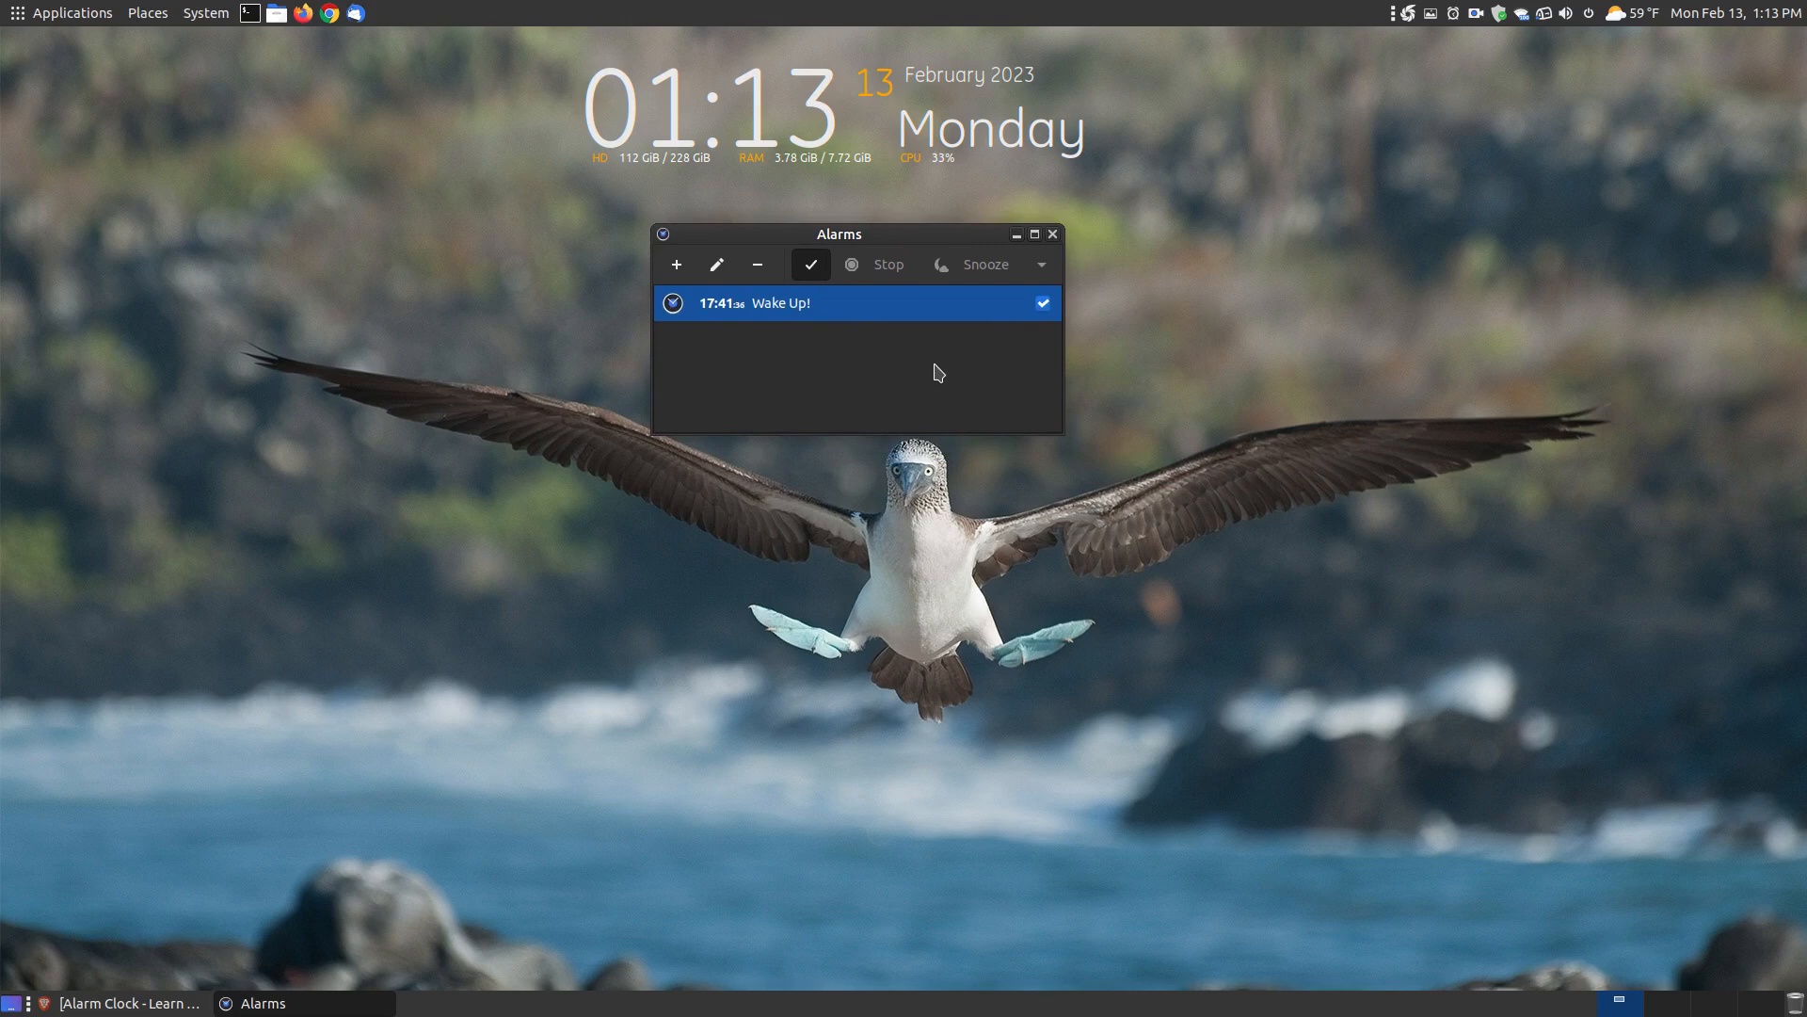
{"action": "left_click_drag", "start_coordinate": [872, 240], "coordinate": [860, 231]}
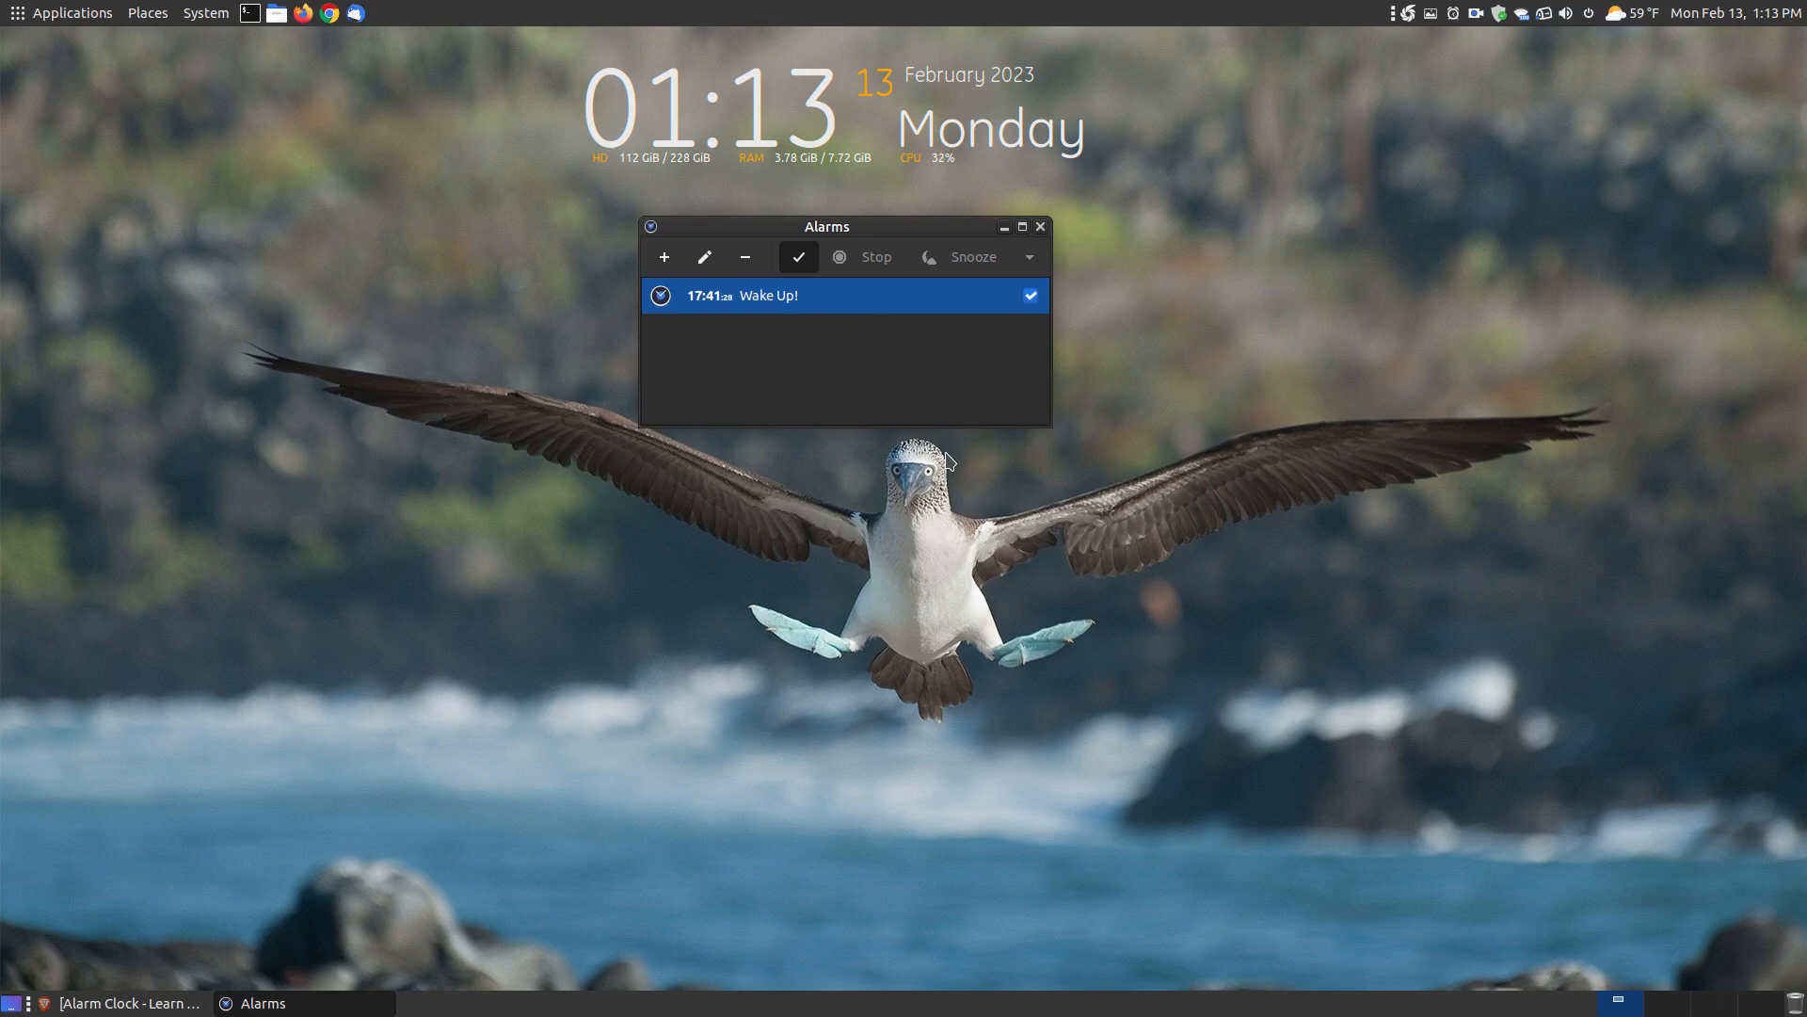
{"action": "left_click_drag", "start_coordinate": [878, 237], "coordinate": [876, 243]}
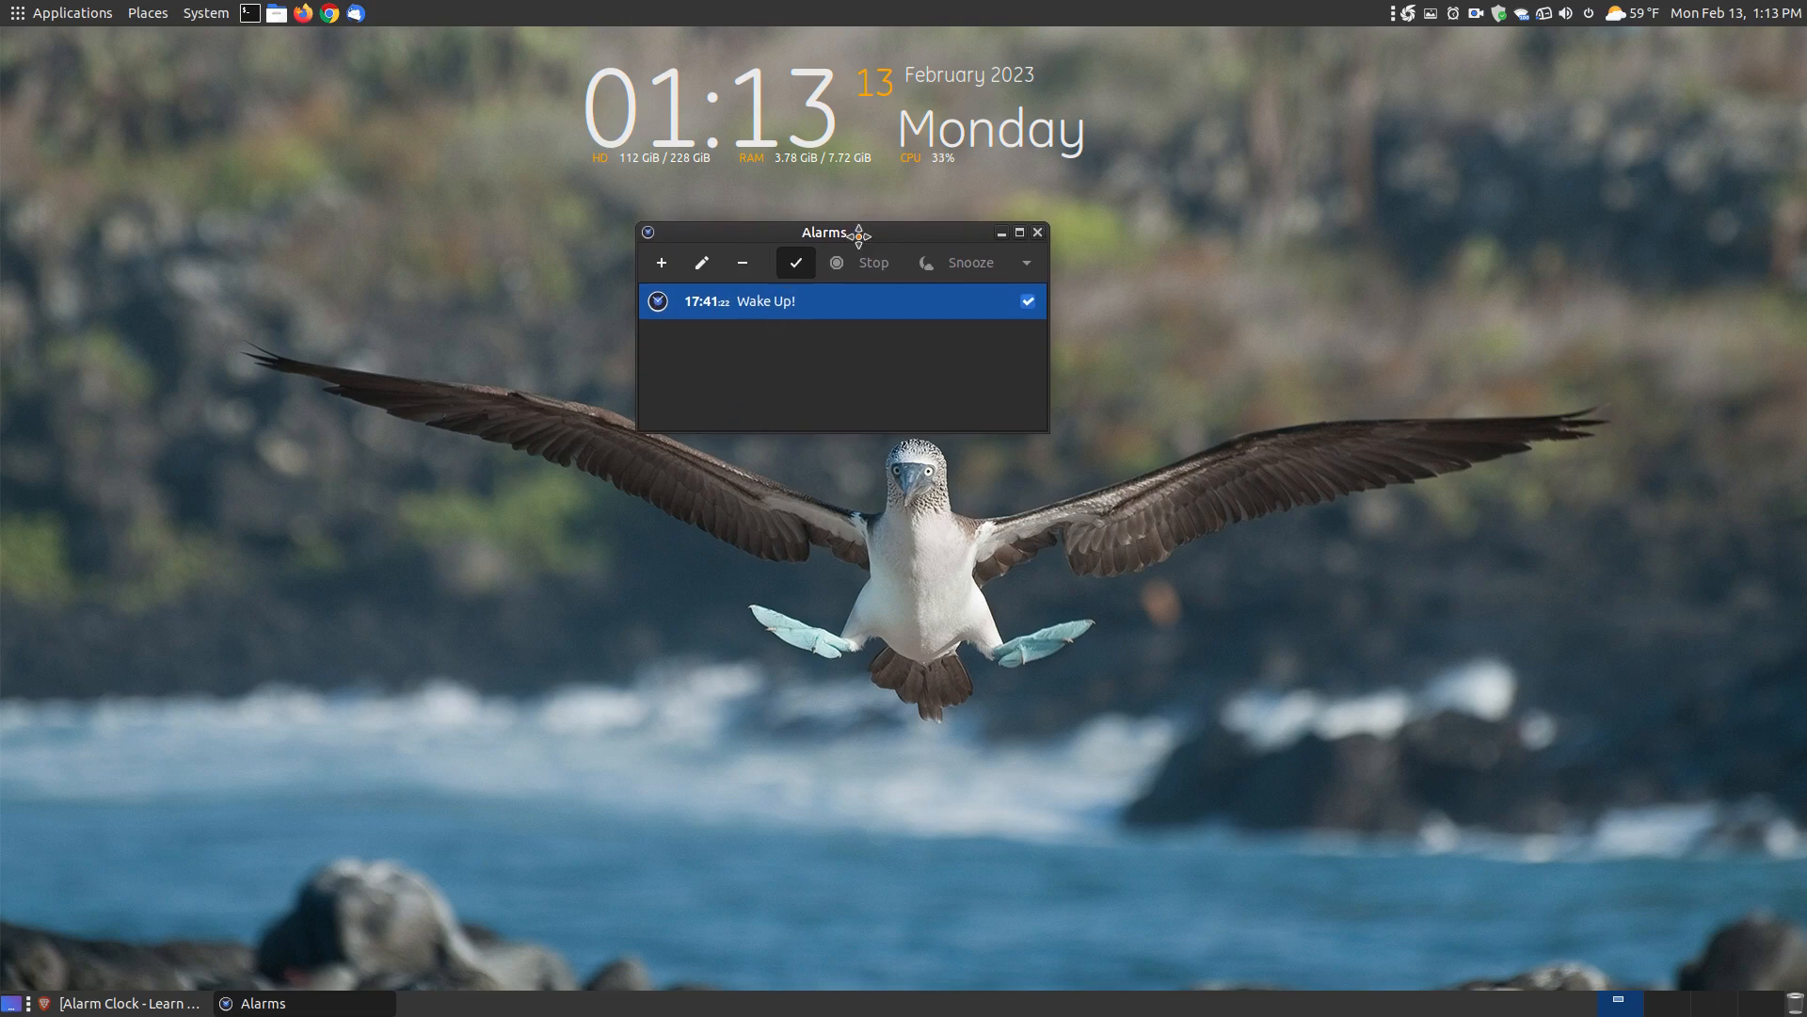
{"action": "left_click_drag", "start_coordinate": [860, 236], "coordinate": [864, 218]}
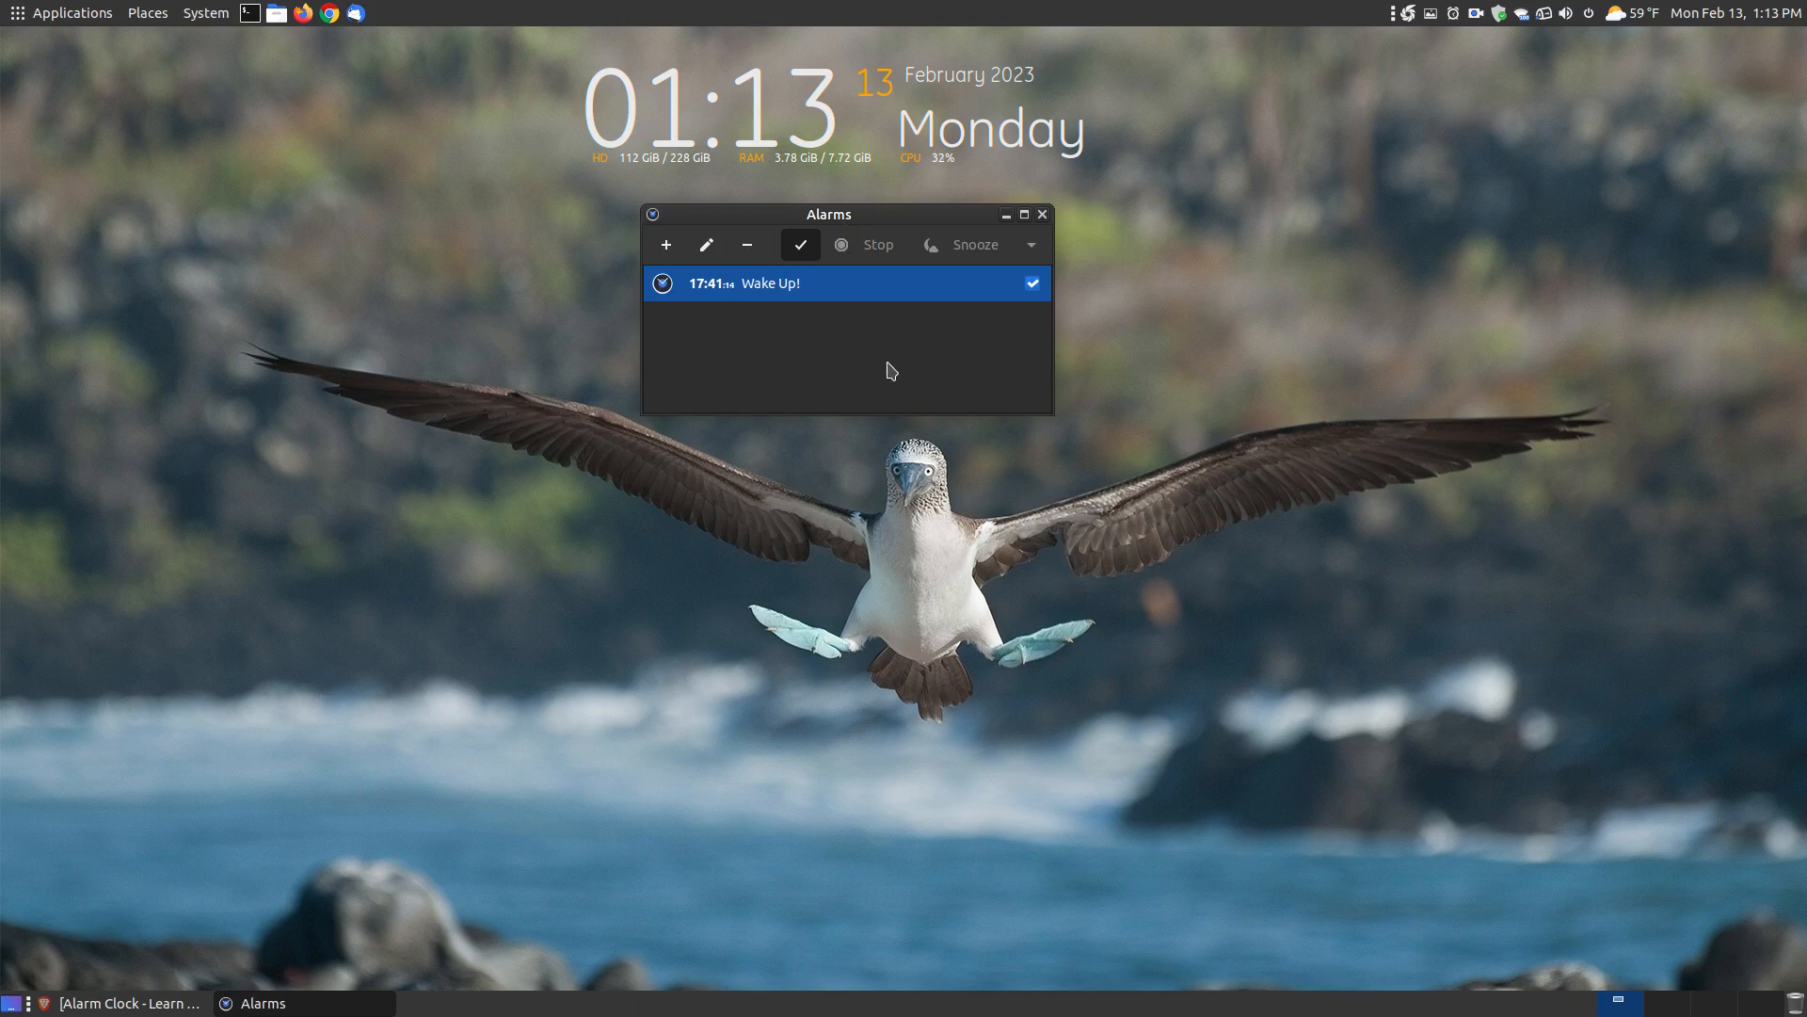
{"action": "left_click", "coordinate": [1043, 214]}
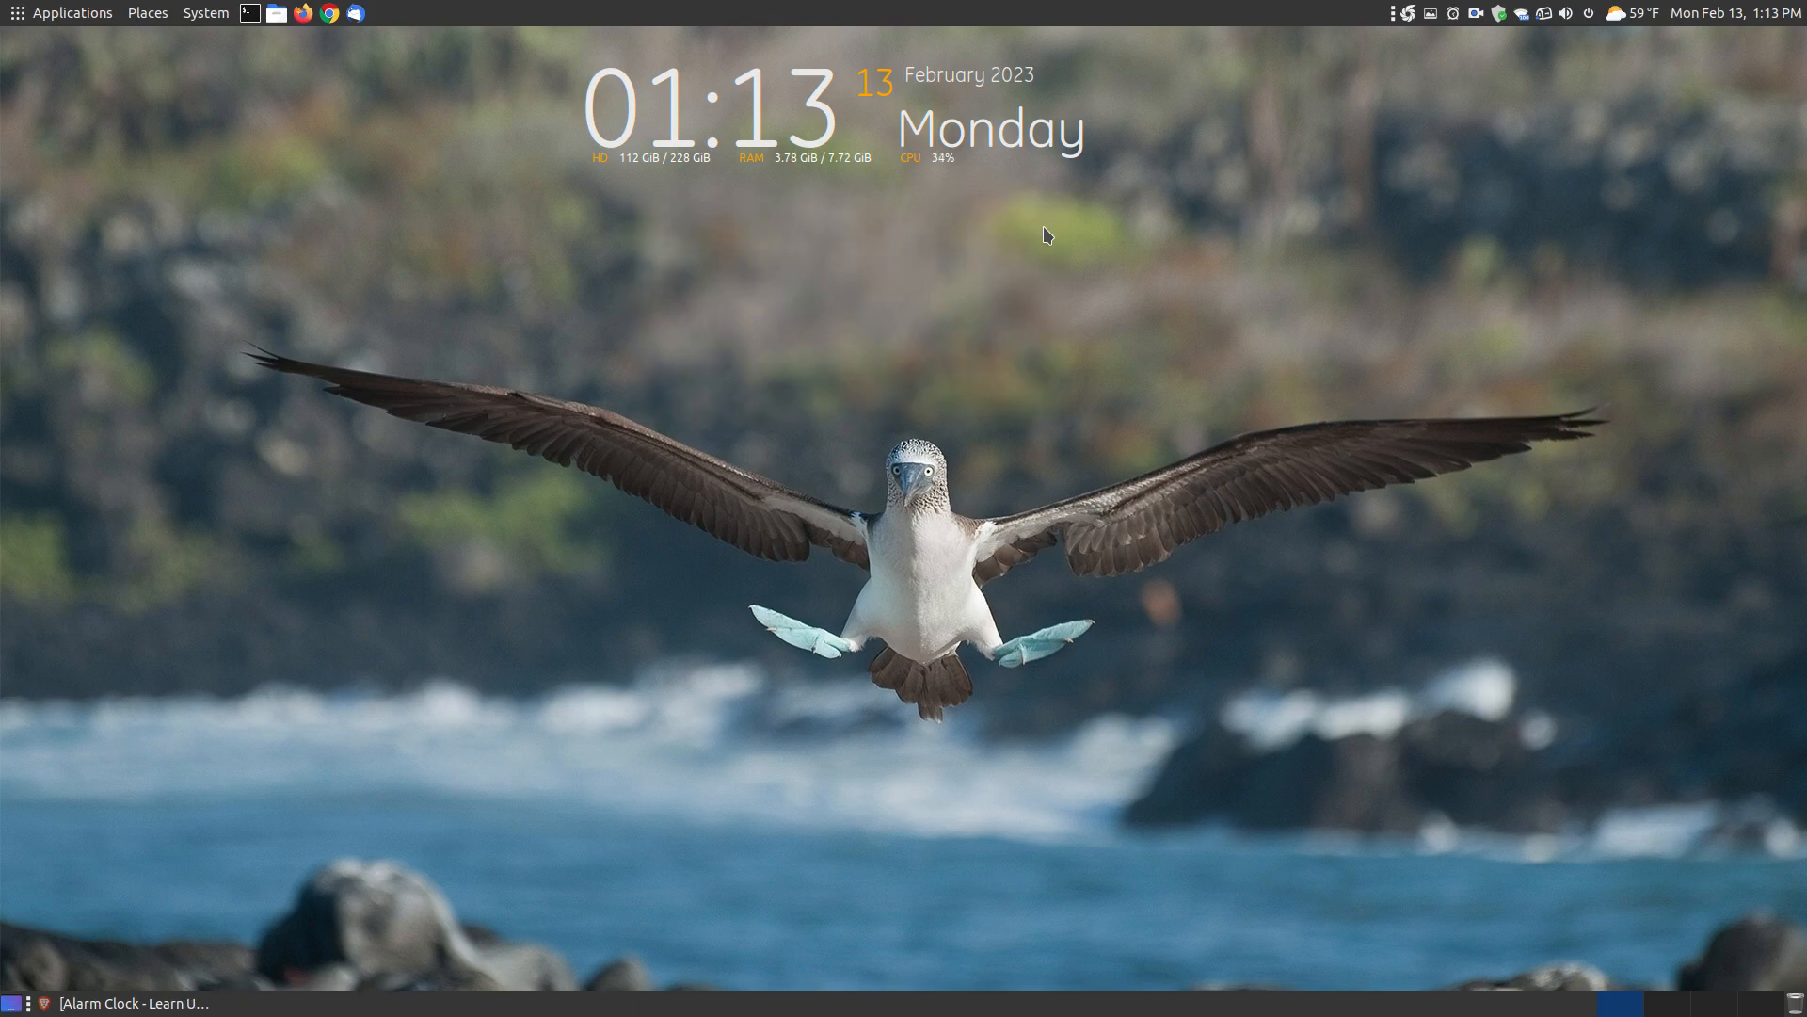